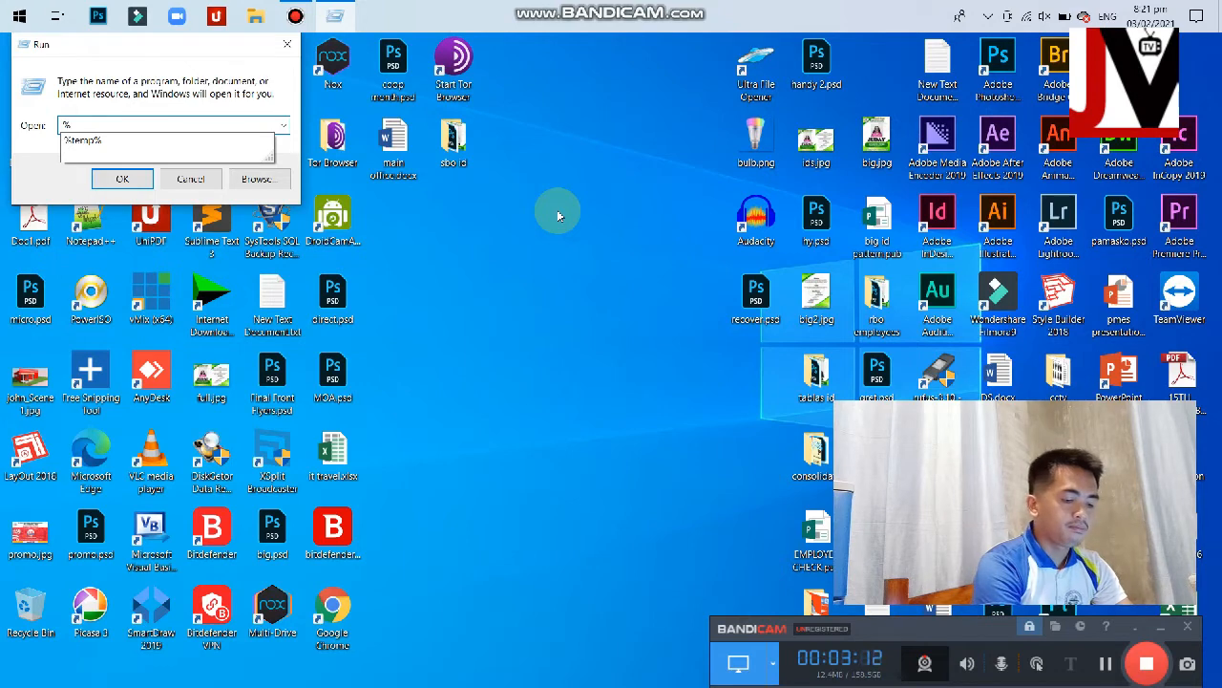
Step: Open the temporary files folder by running the %temp% command
key("Down")
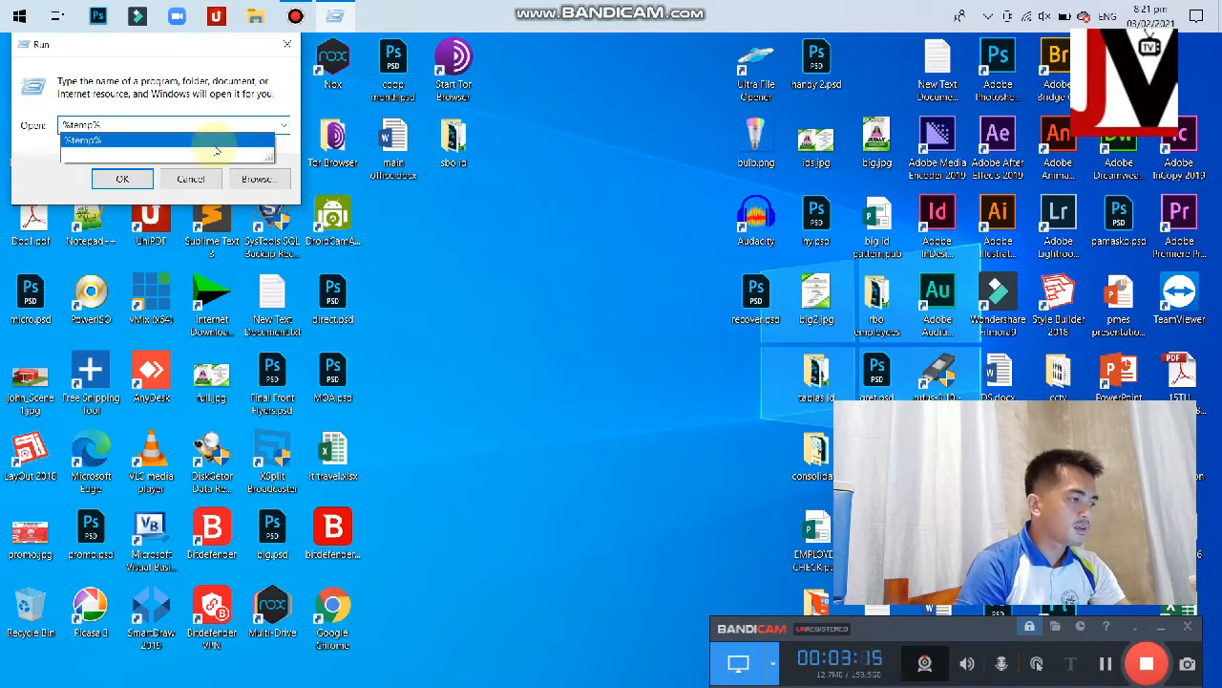
left_click(145, 142)
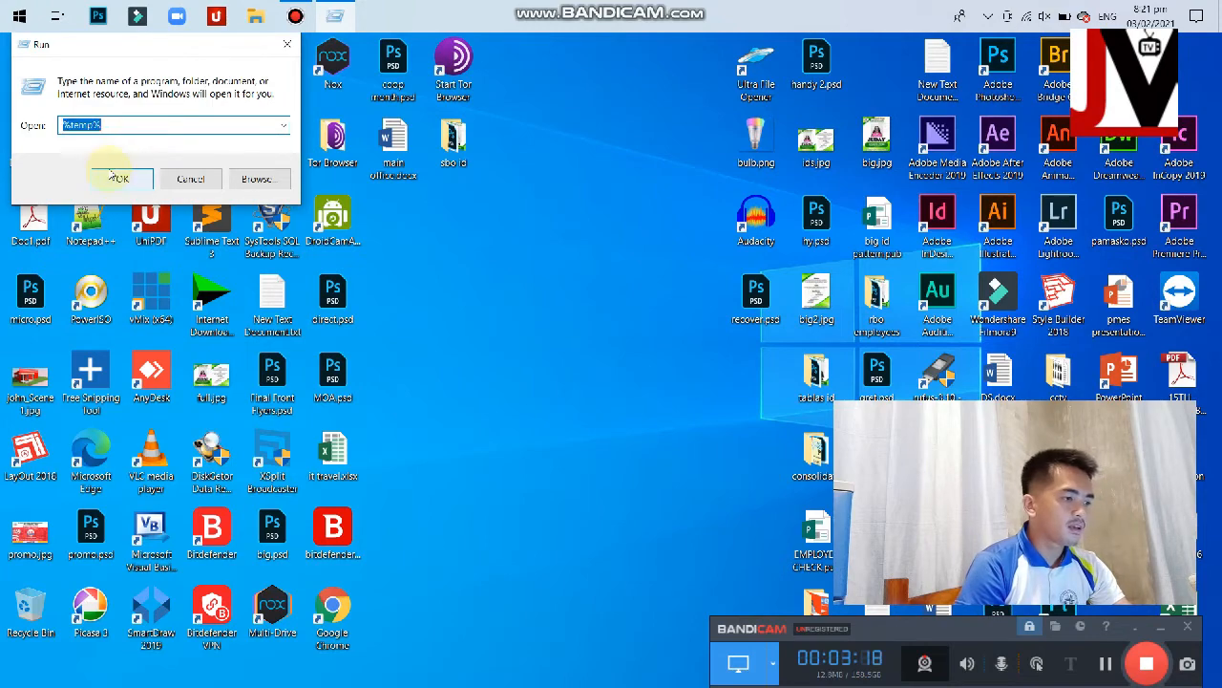
left_click(116, 178)
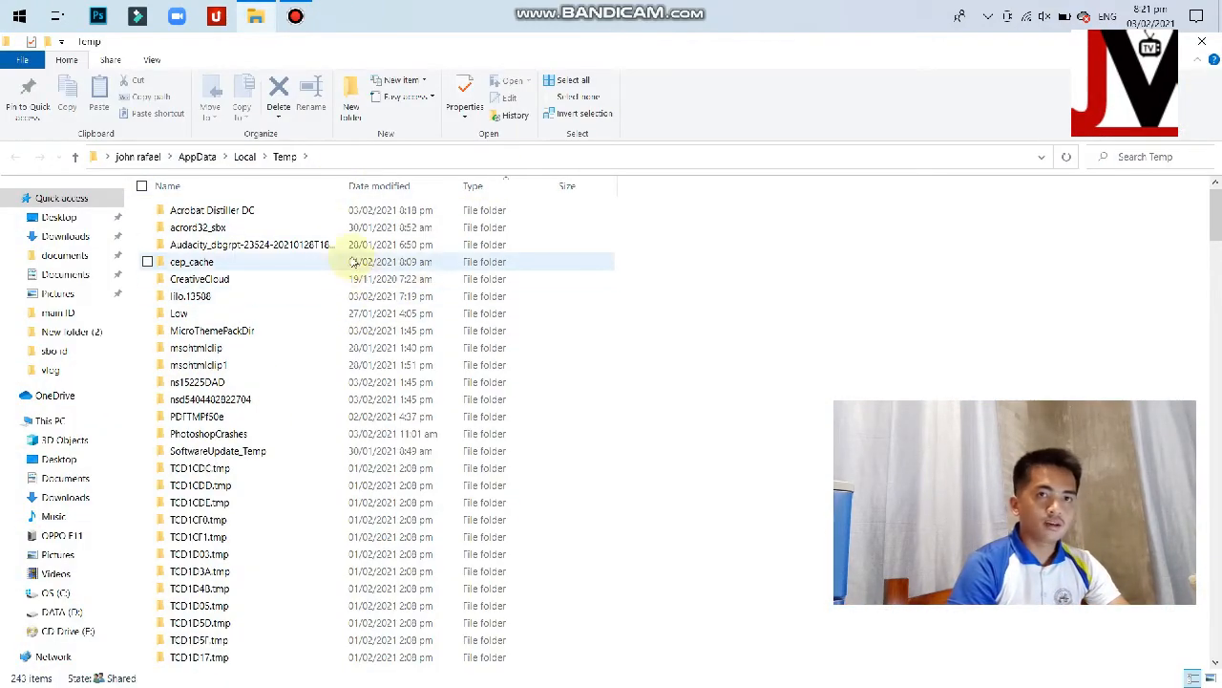
Step: Check the combined size of all files and folders in the Temp folder through their properties
left_click(354, 262)
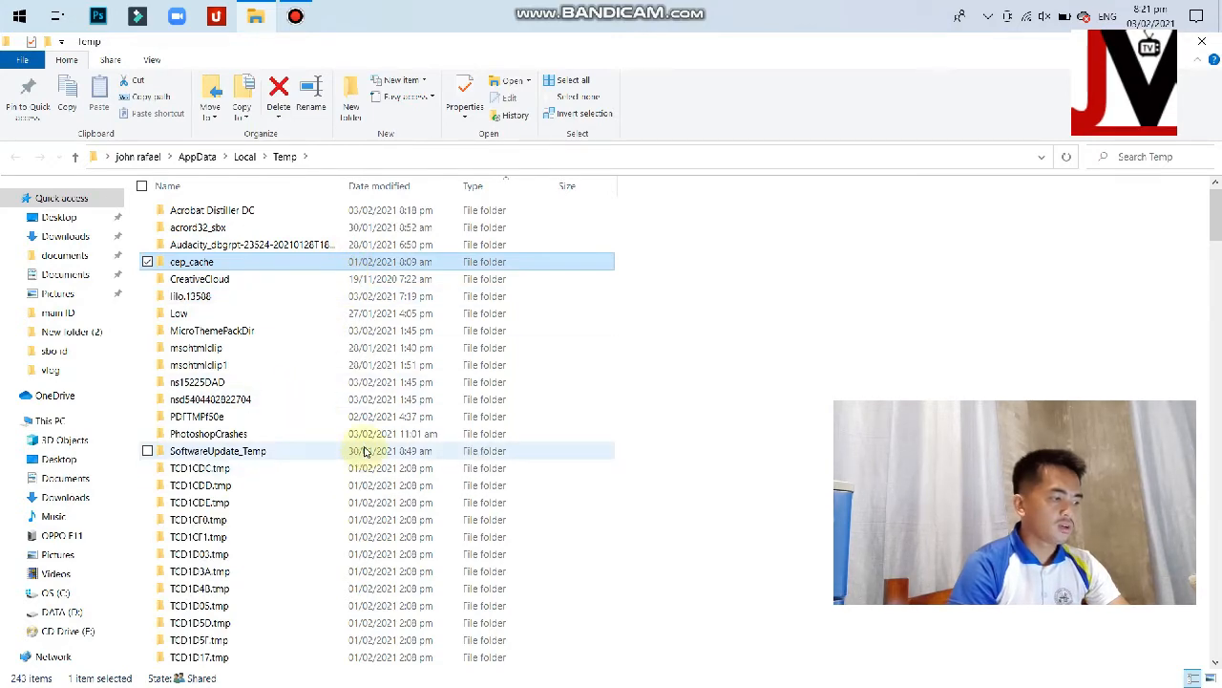
scroll(363, 463, "down", 12)
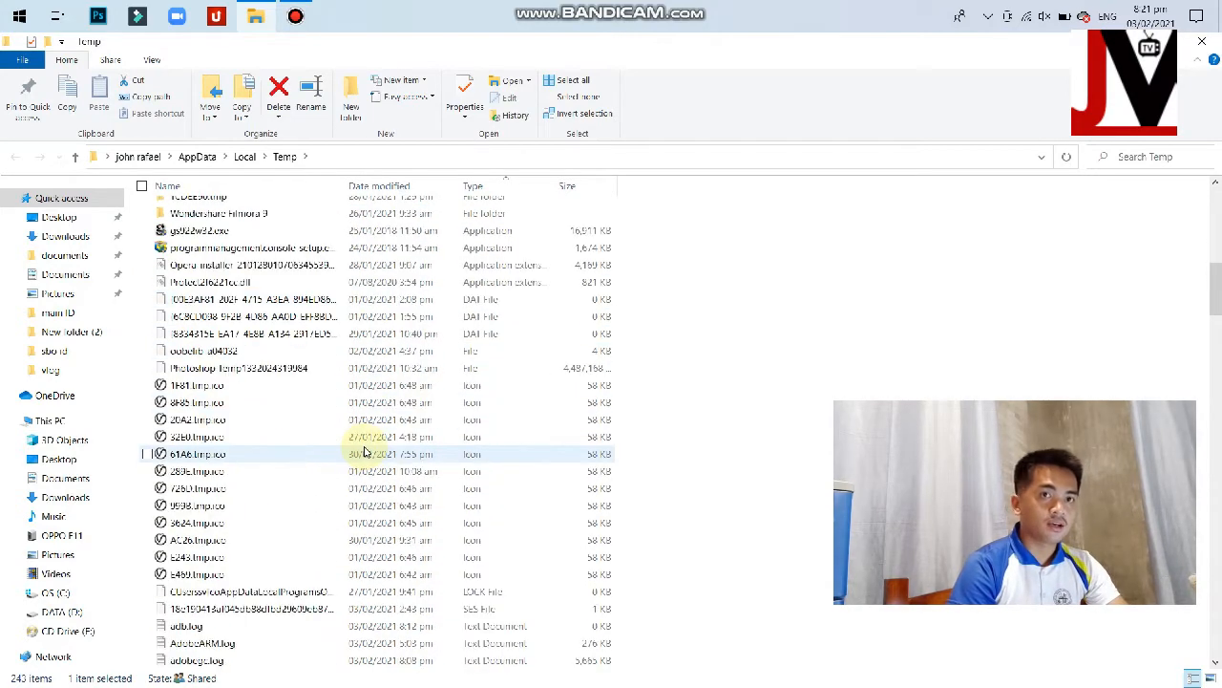
scroll(363, 451, "up", 2)
scroll(366, 449, "up", 4)
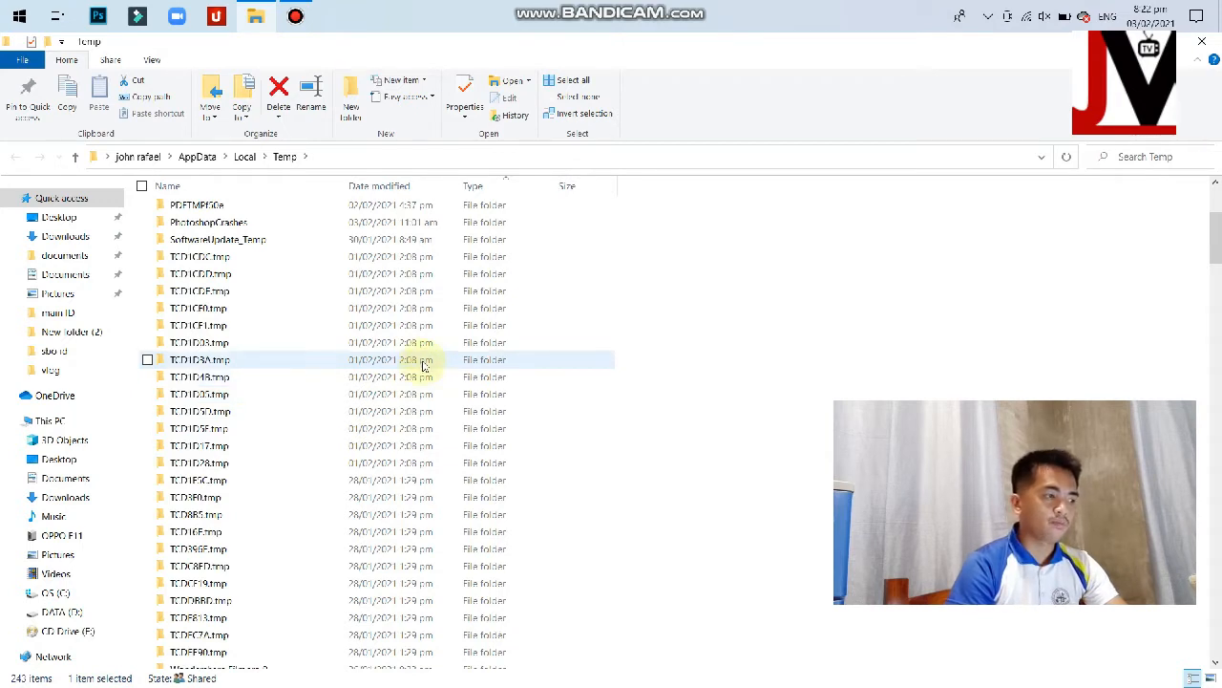
scroll(425, 365, "up", 4)
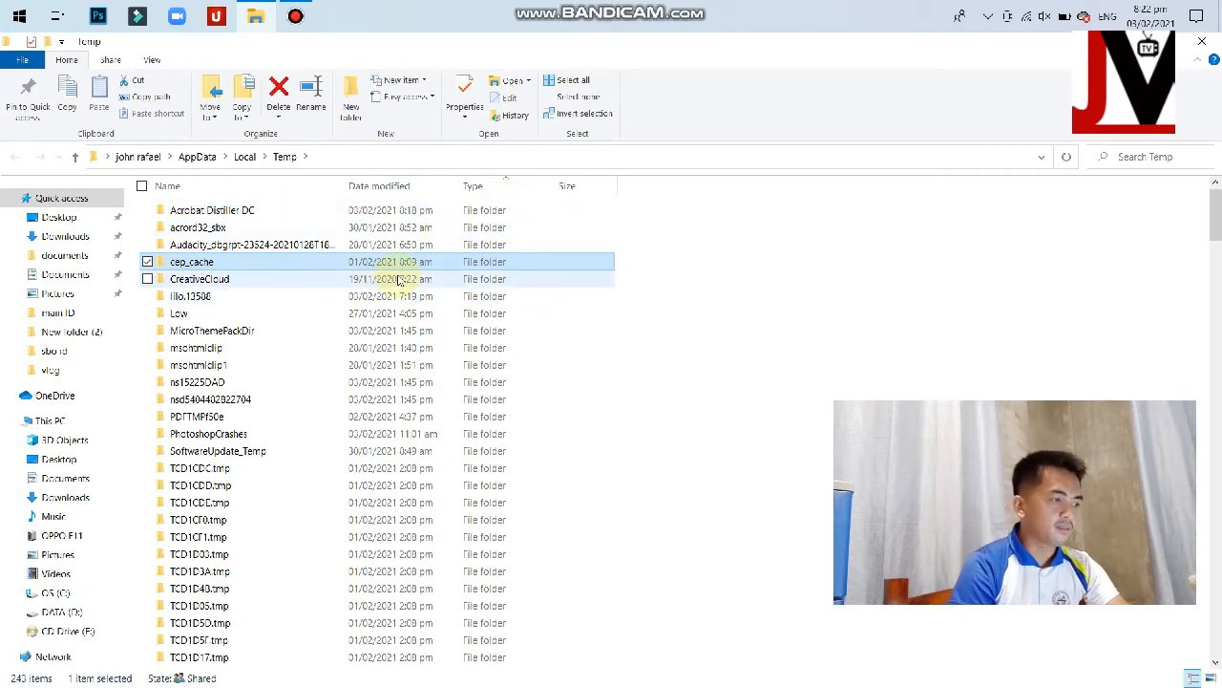
key("ctrl+a")
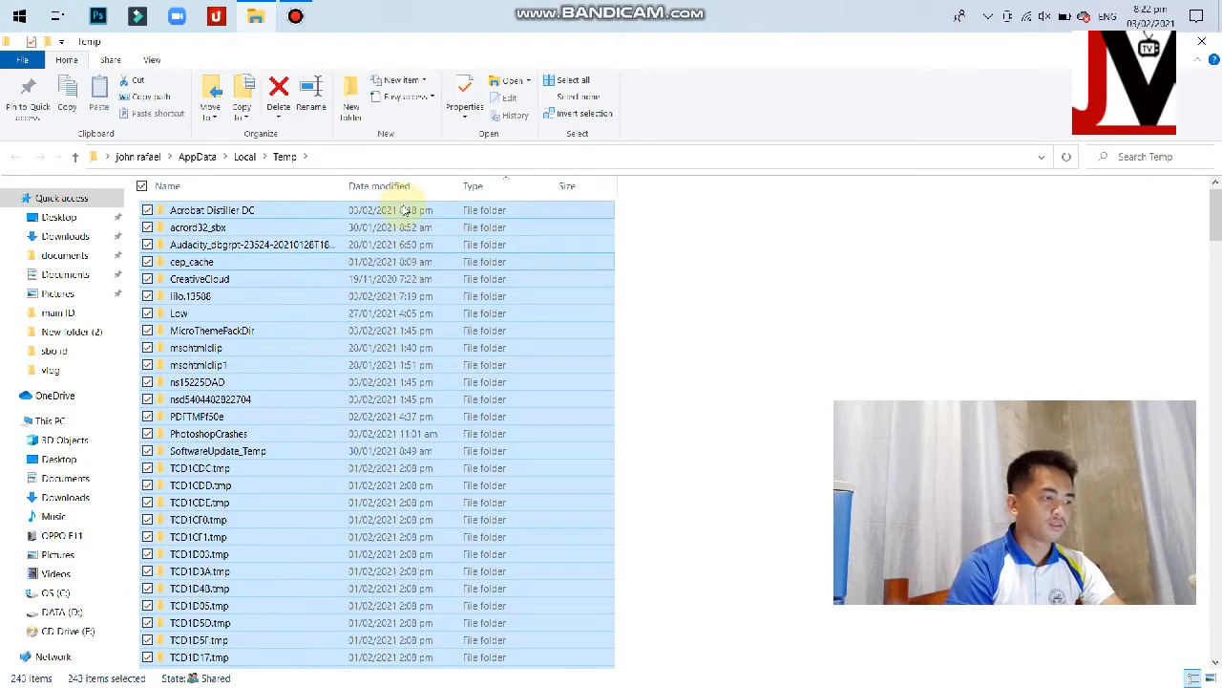
right_click(405, 210)
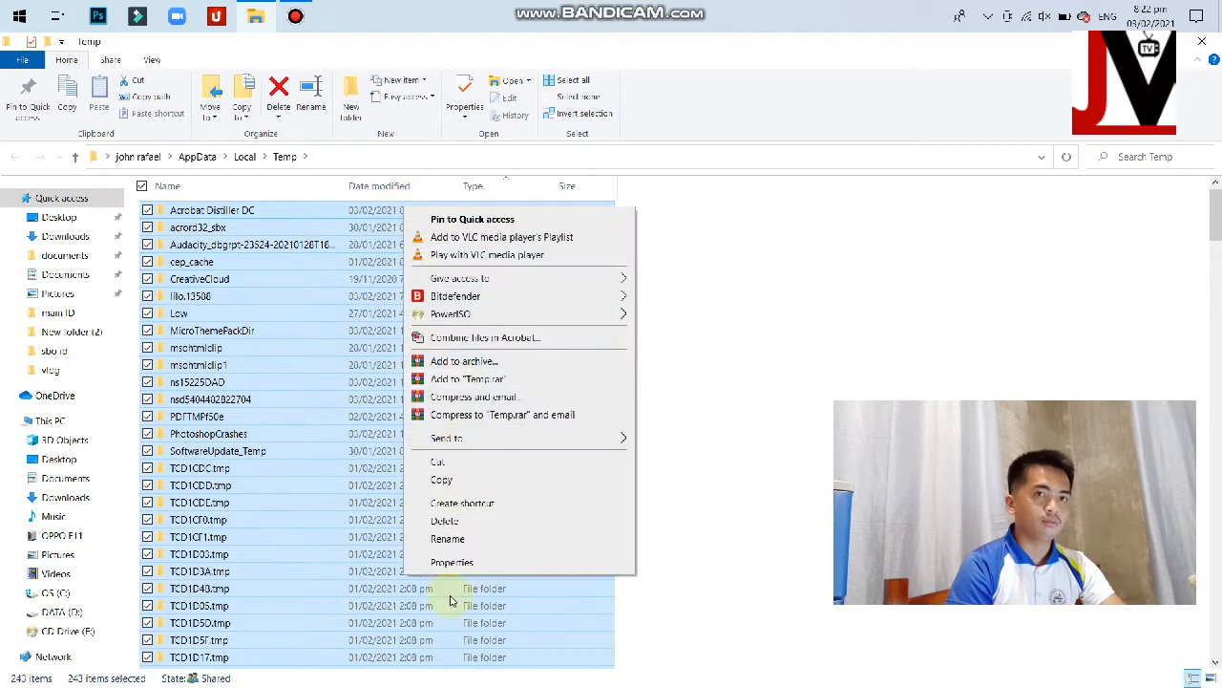
left_click(452, 563)
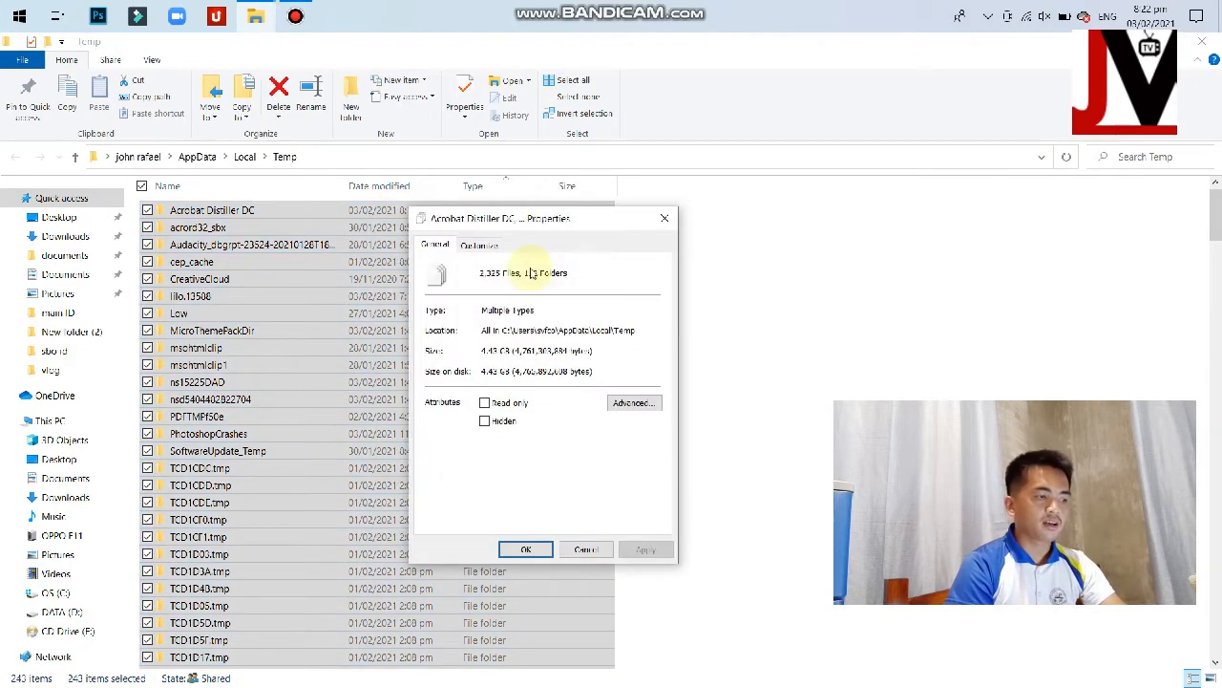
left_click_drag(545, 219, 616, 193)
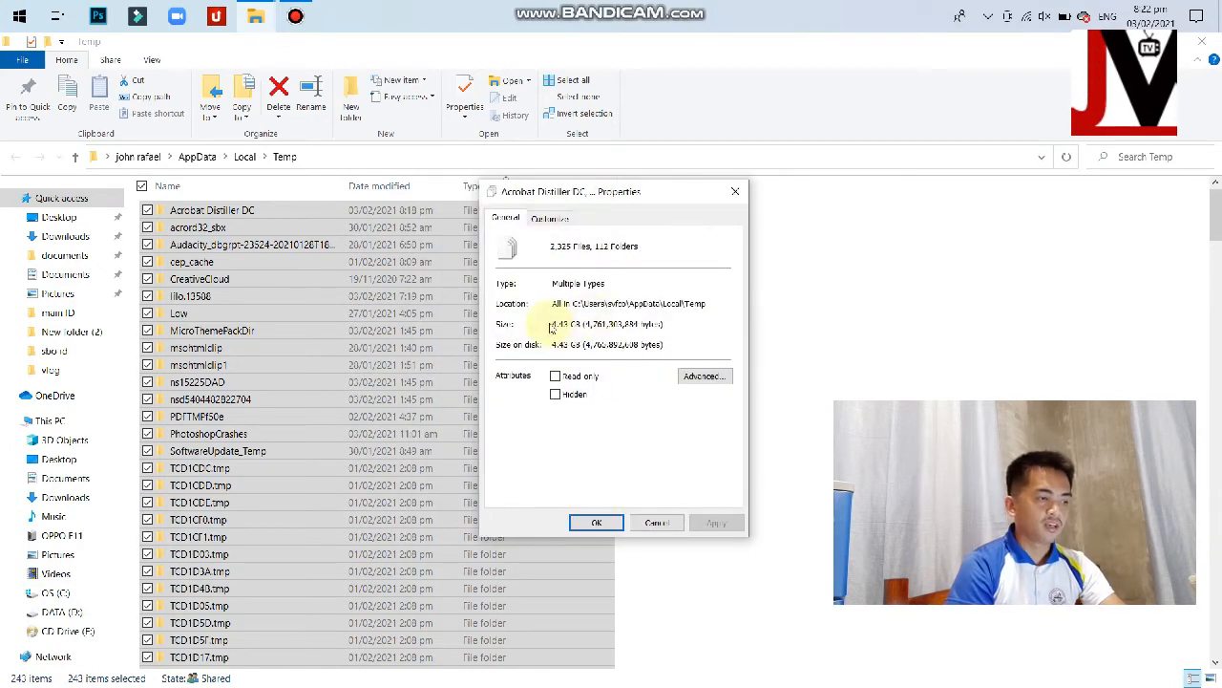
left_click_drag(554, 324, 664, 313)
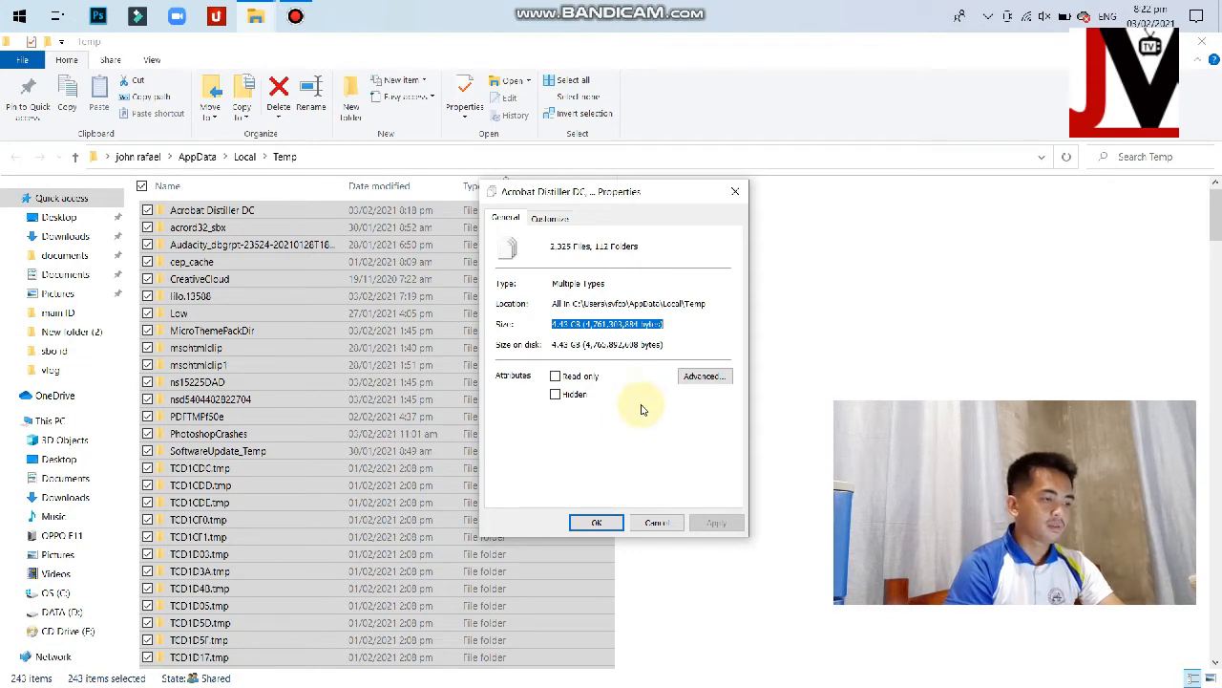
left_click(617, 523)
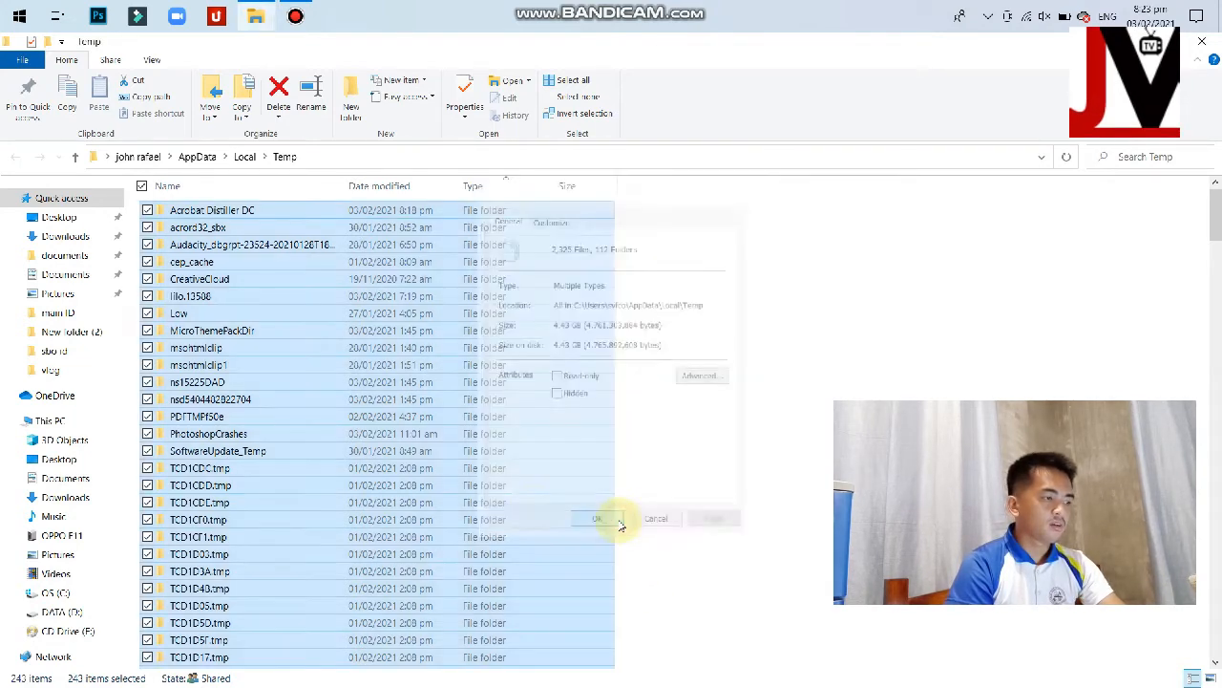
Step: Delete all selected items in the Temp folder, skip every file in use, and close the folder
right_click(368, 210)
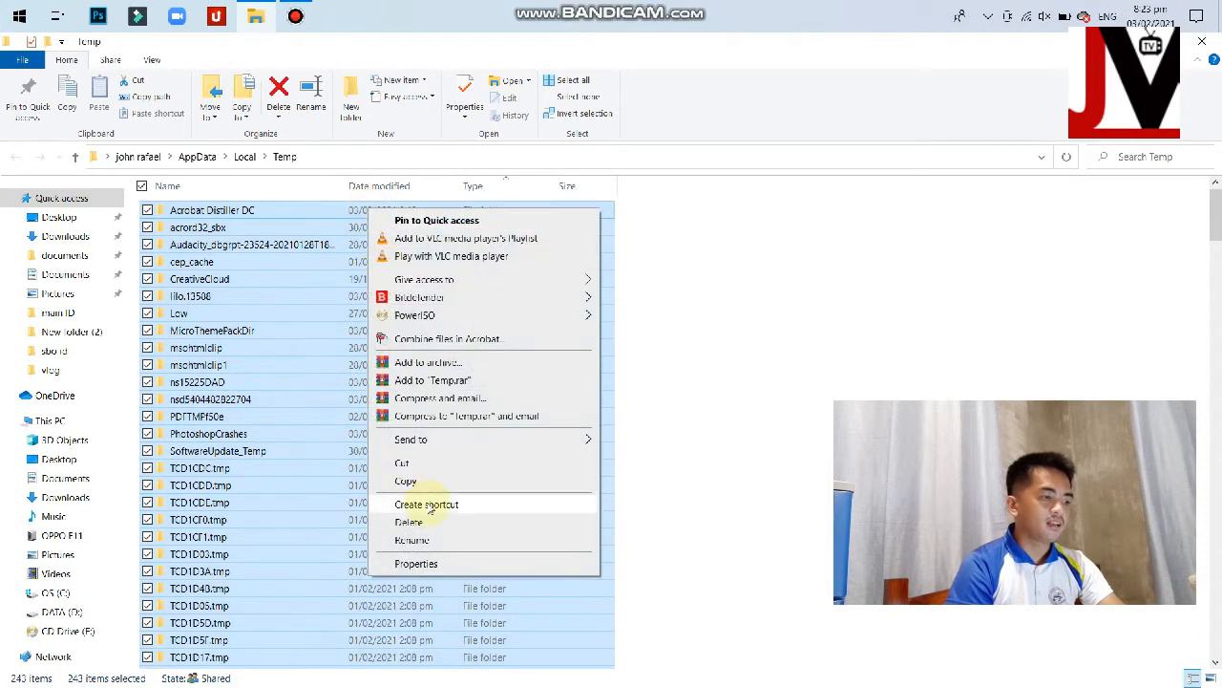
left_click(426, 522)
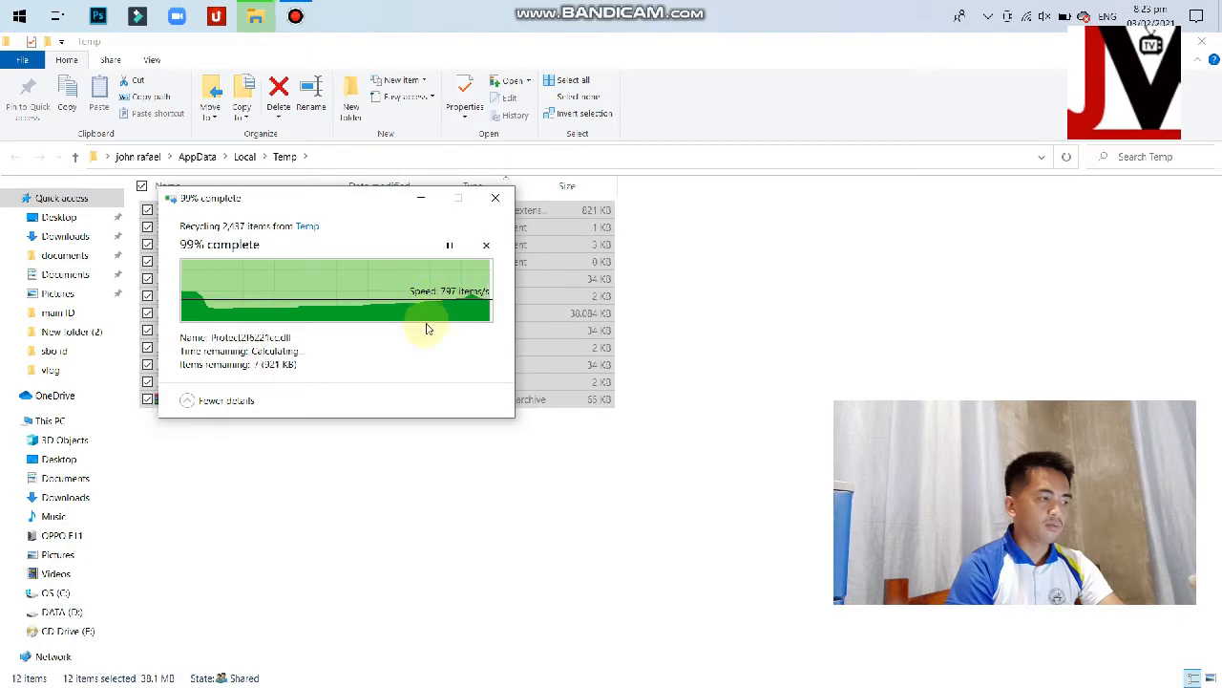
left_click_drag(355, 195, 421, 202)
left_click(339, 349)
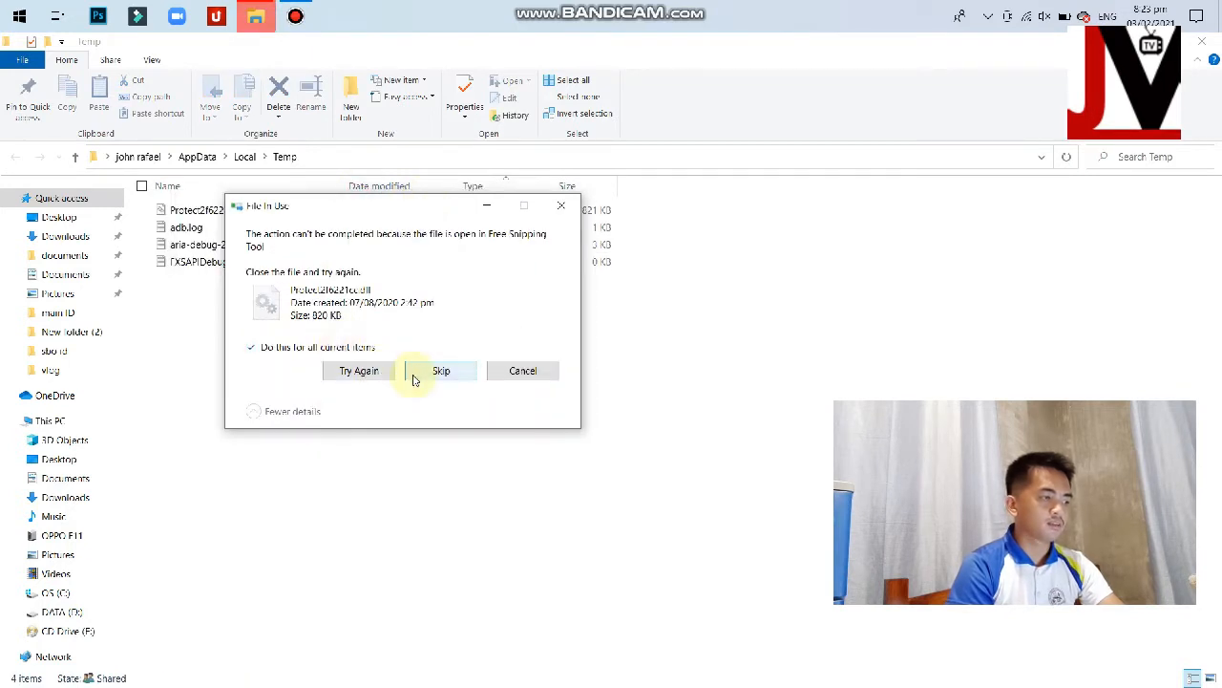
left_click(423, 372)
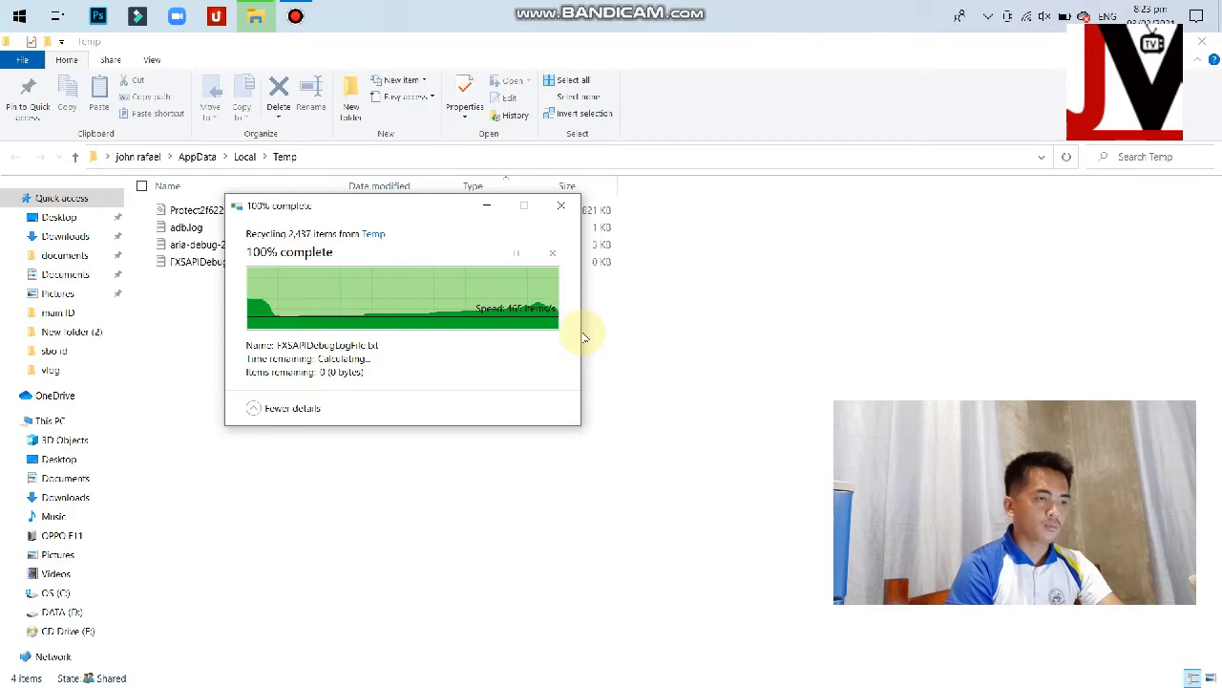
left_click(1201, 46)
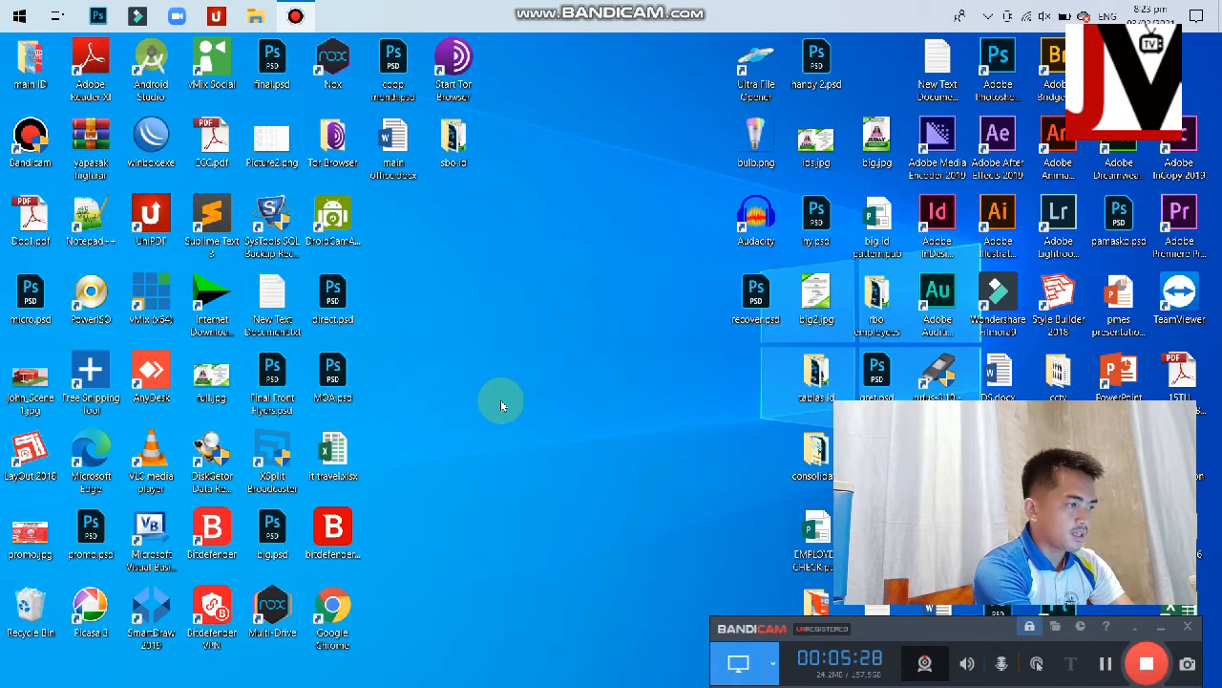
Step: Find and open System Configuration, and bring up the advanced boot options for the Windows 10 installation
key("super")
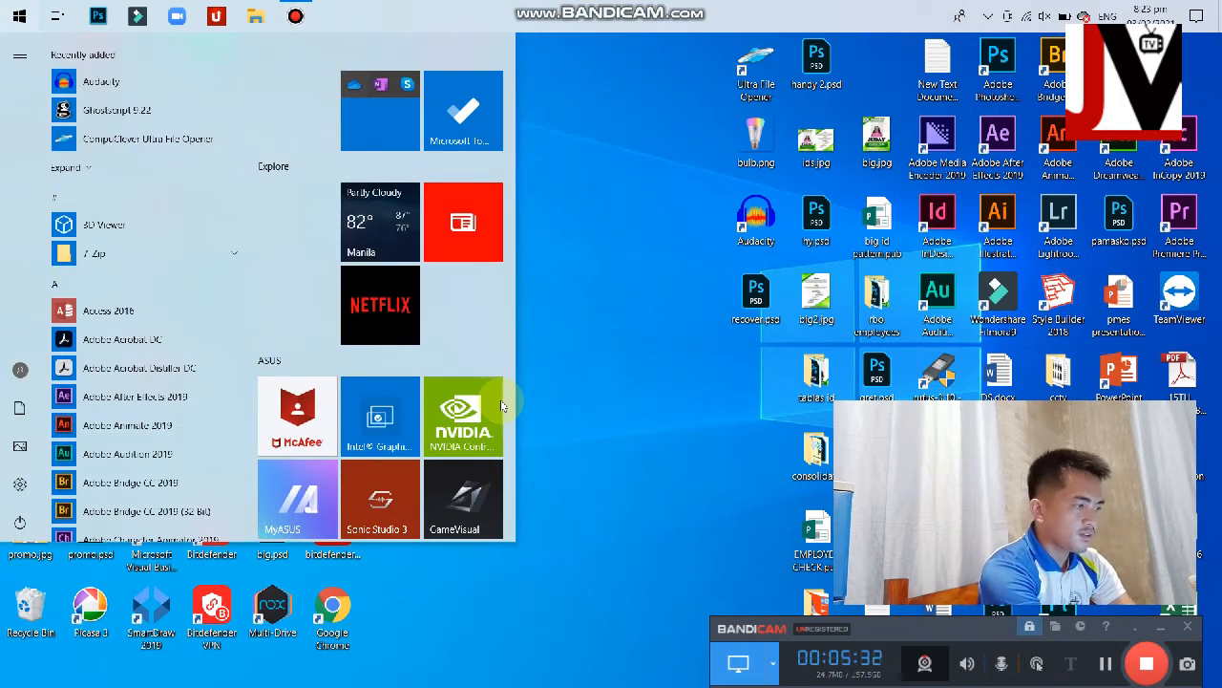
type("system configuration")
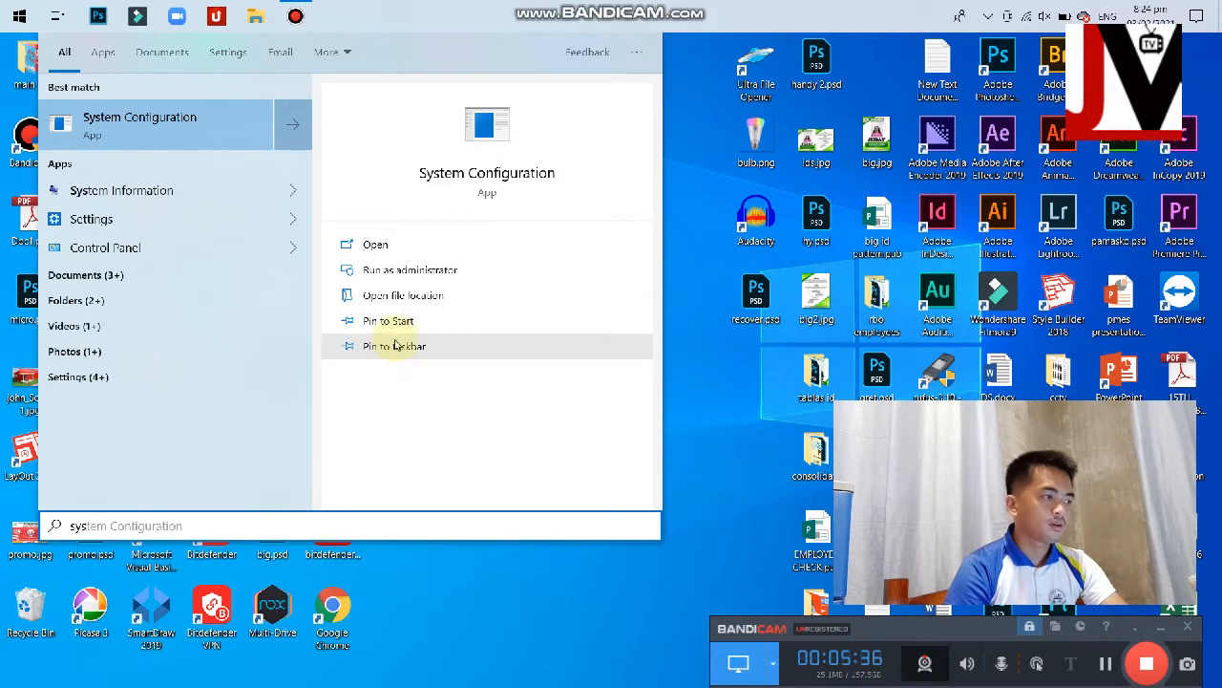
left_click(171, 137)
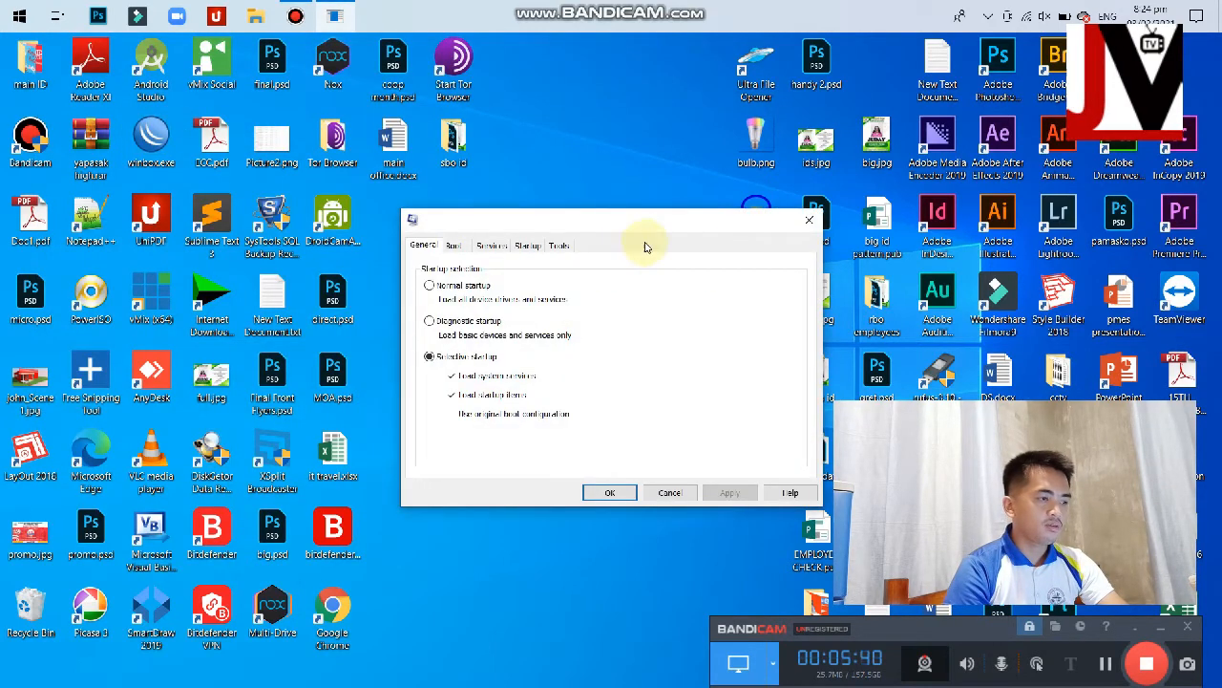
left_click_drag(645, 246, 697, 239)
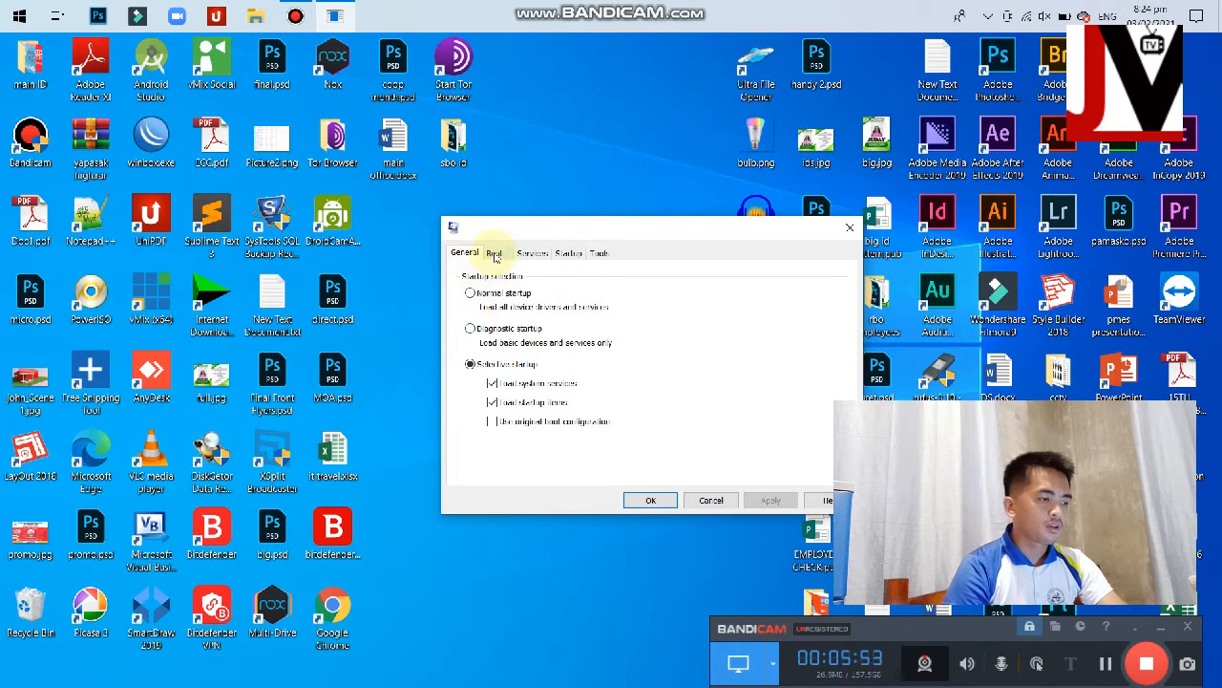
left_click(495, 256)
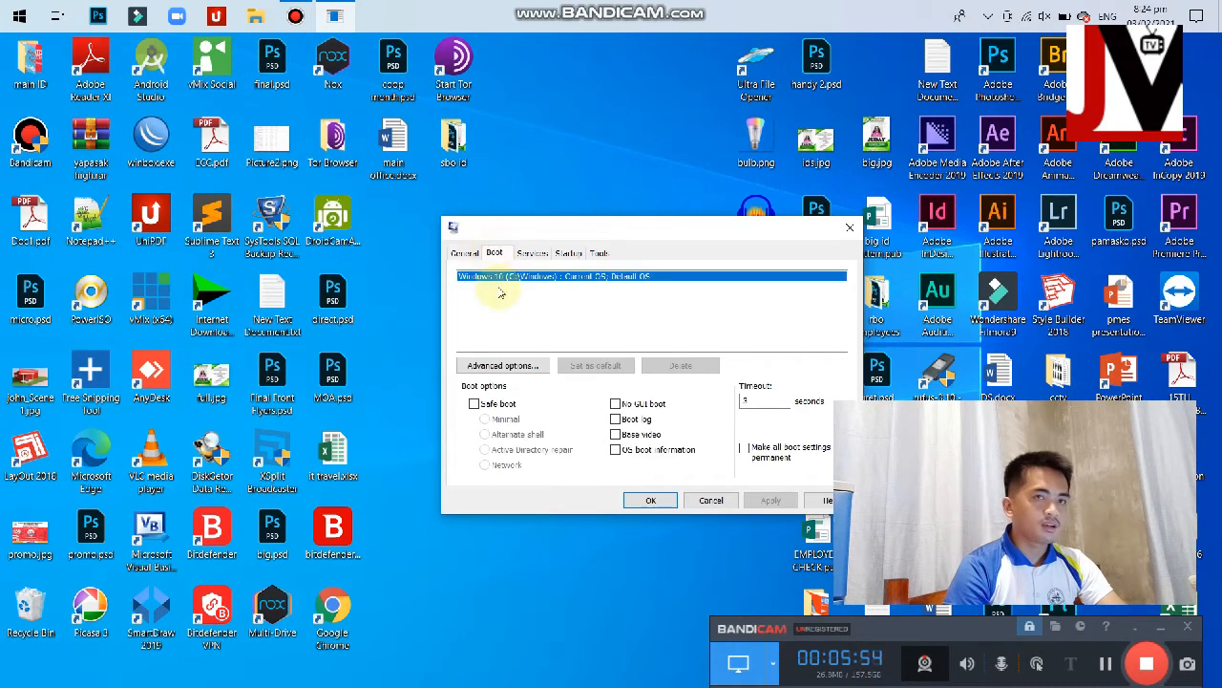
left_click(495, 371)
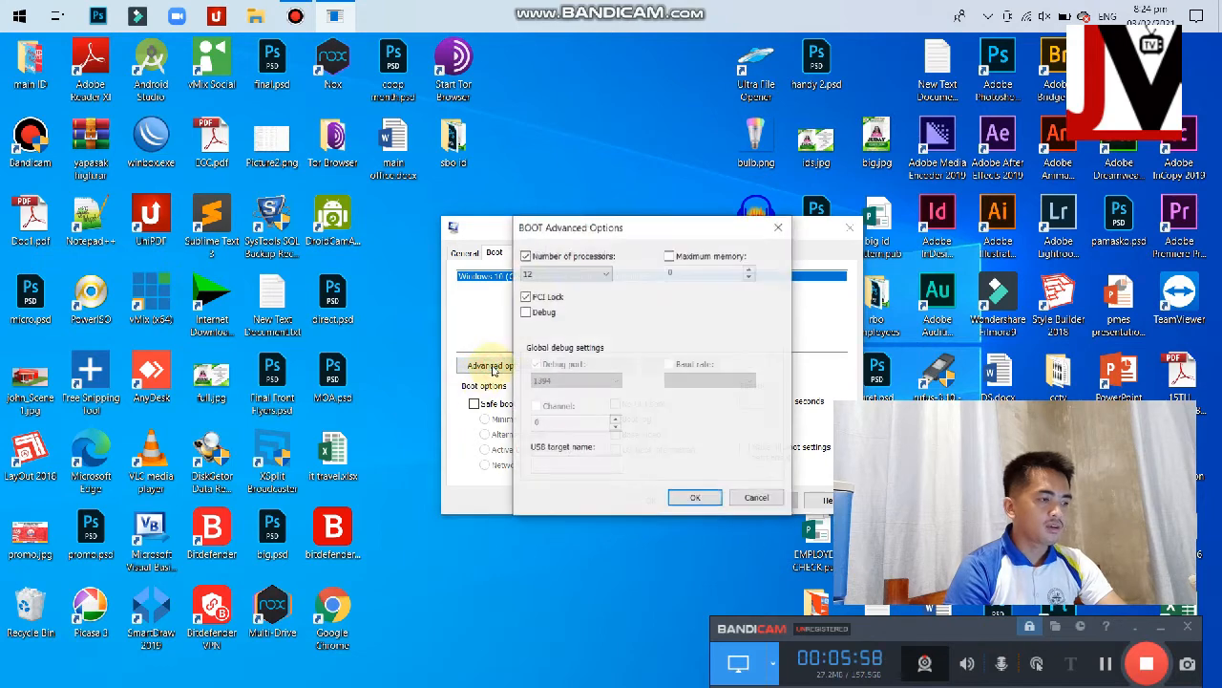
left_click_drag(563, 236, 546, 225)
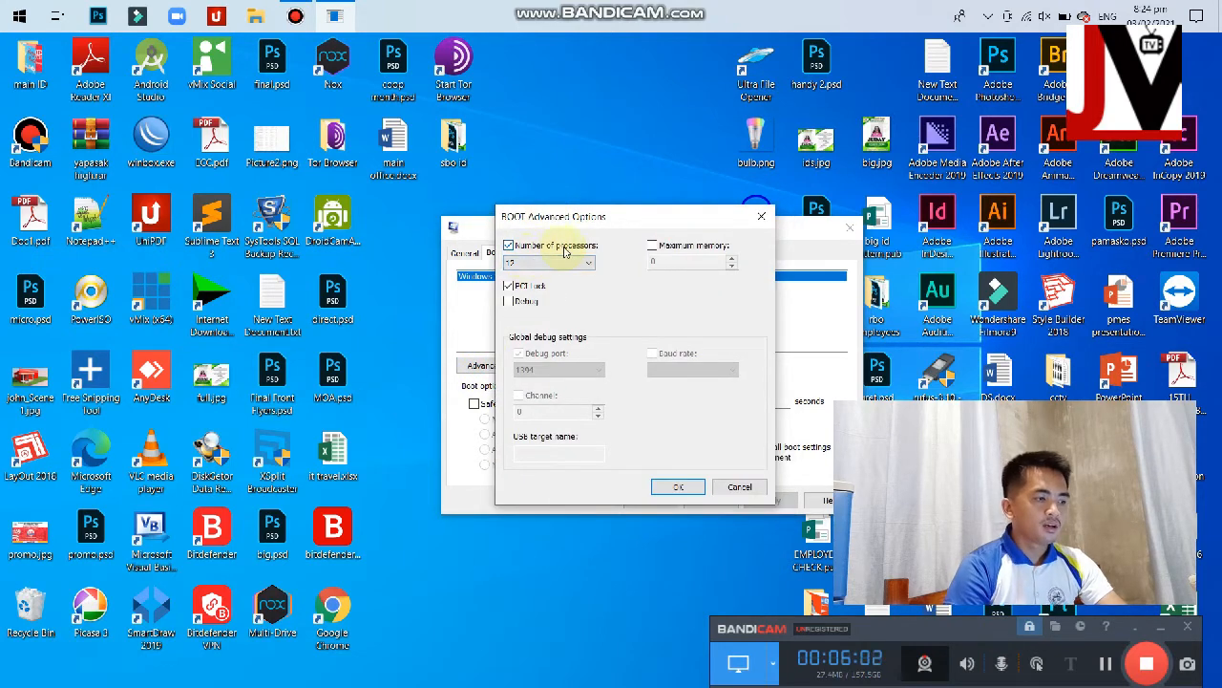
Step: Switch the number of boot processors to 1 and back to 12
left_click(571, 262)
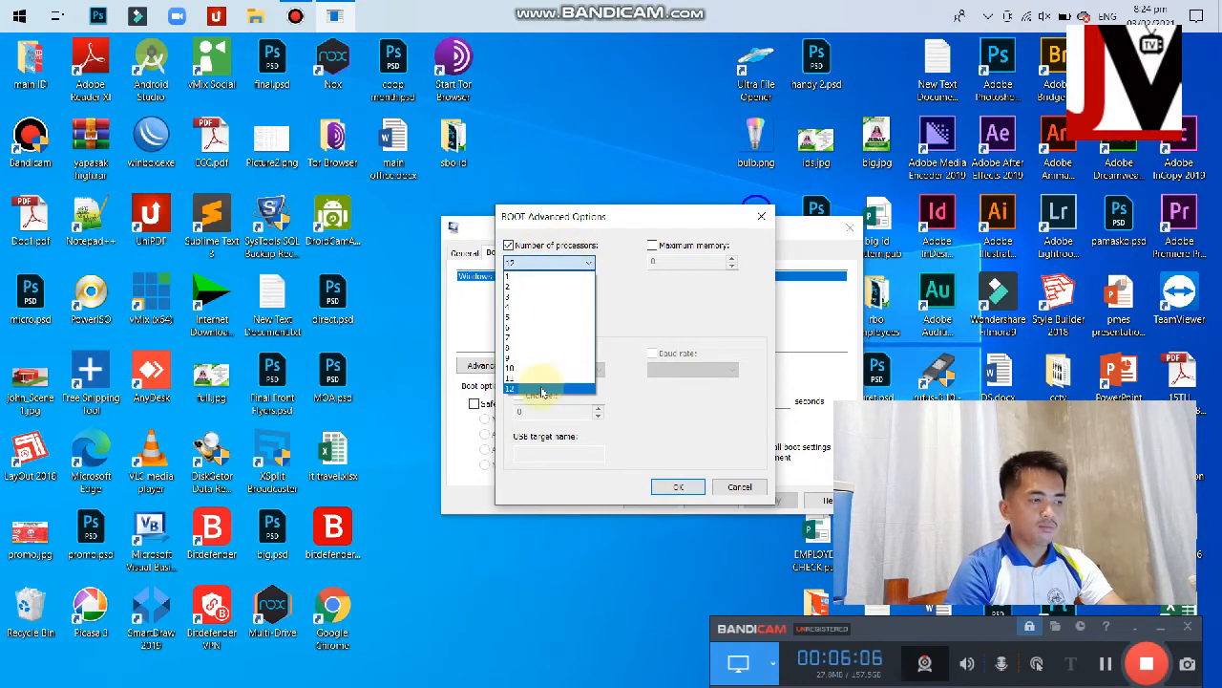
left_click(627, 317)
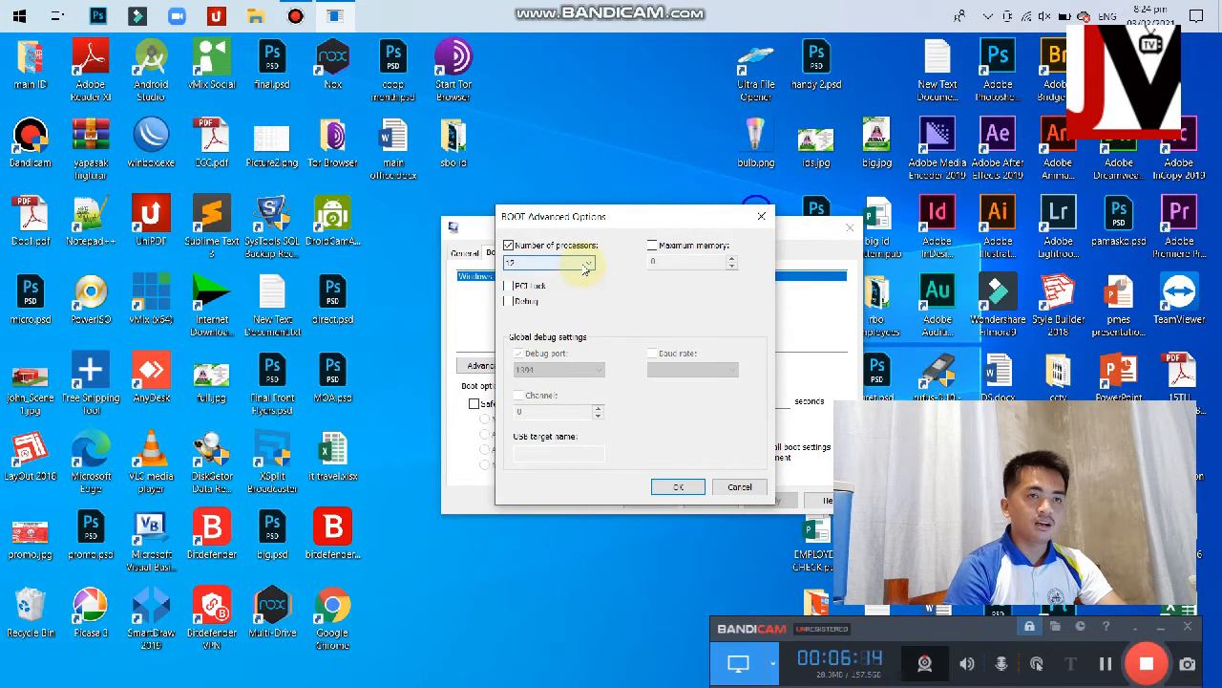
left_click(585, 266)
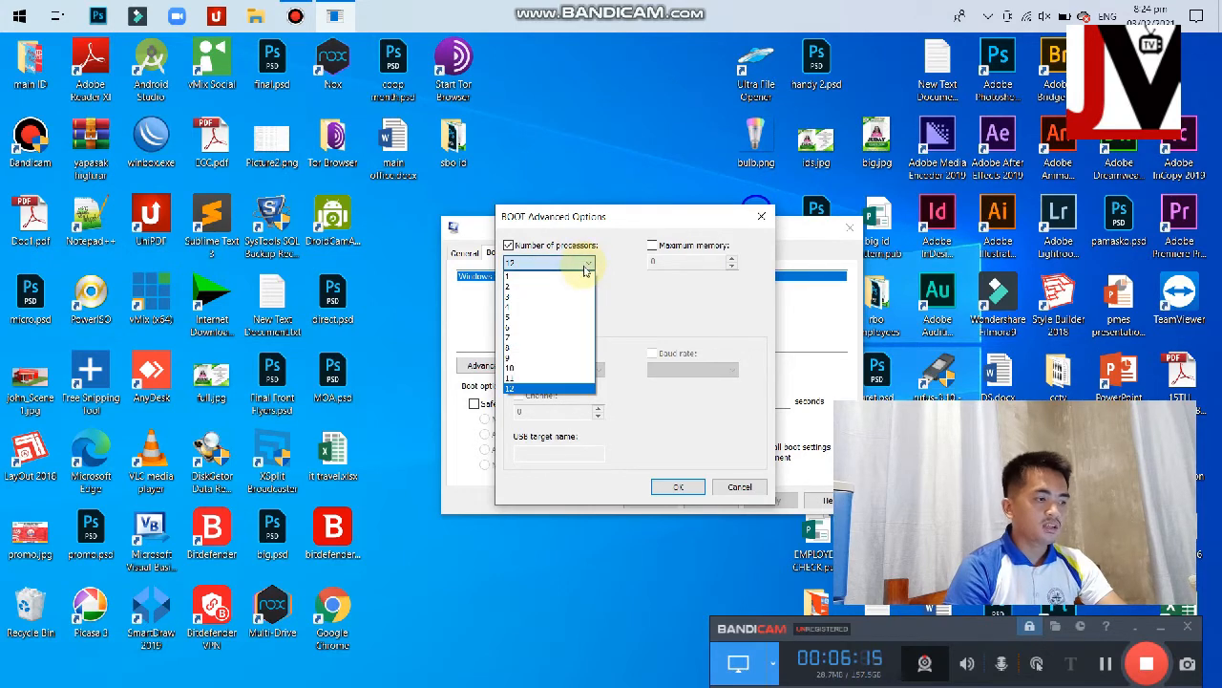
left_click(535, 278)
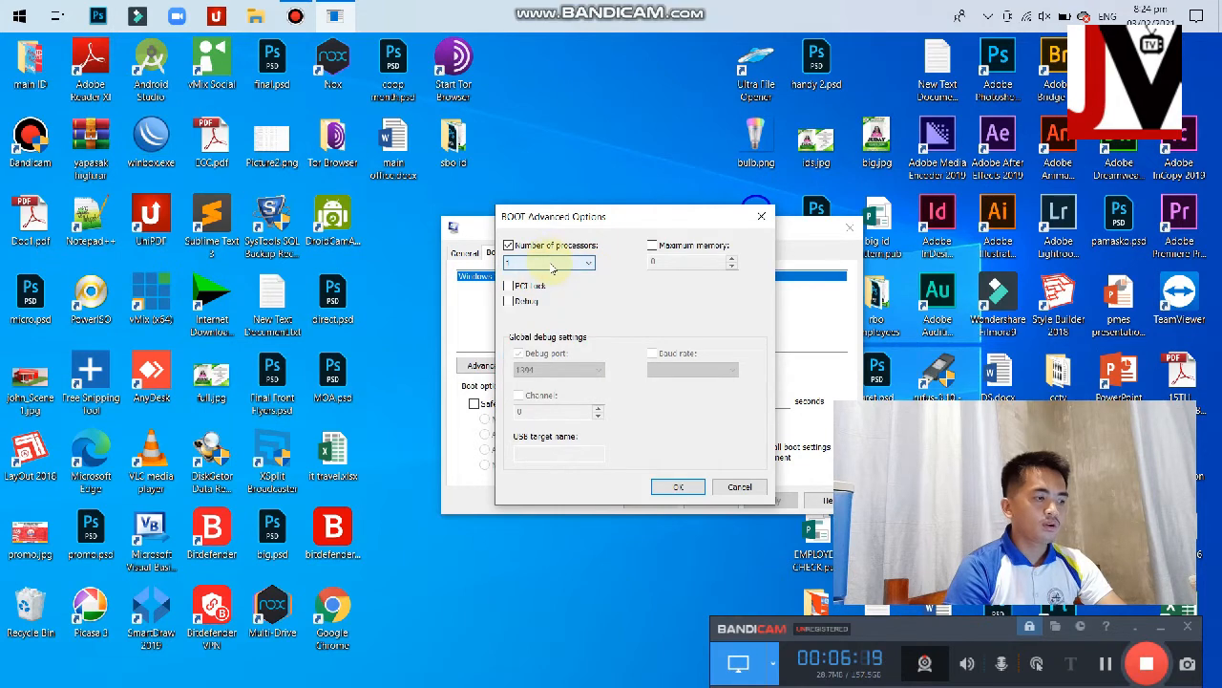
left_click(547, 264)
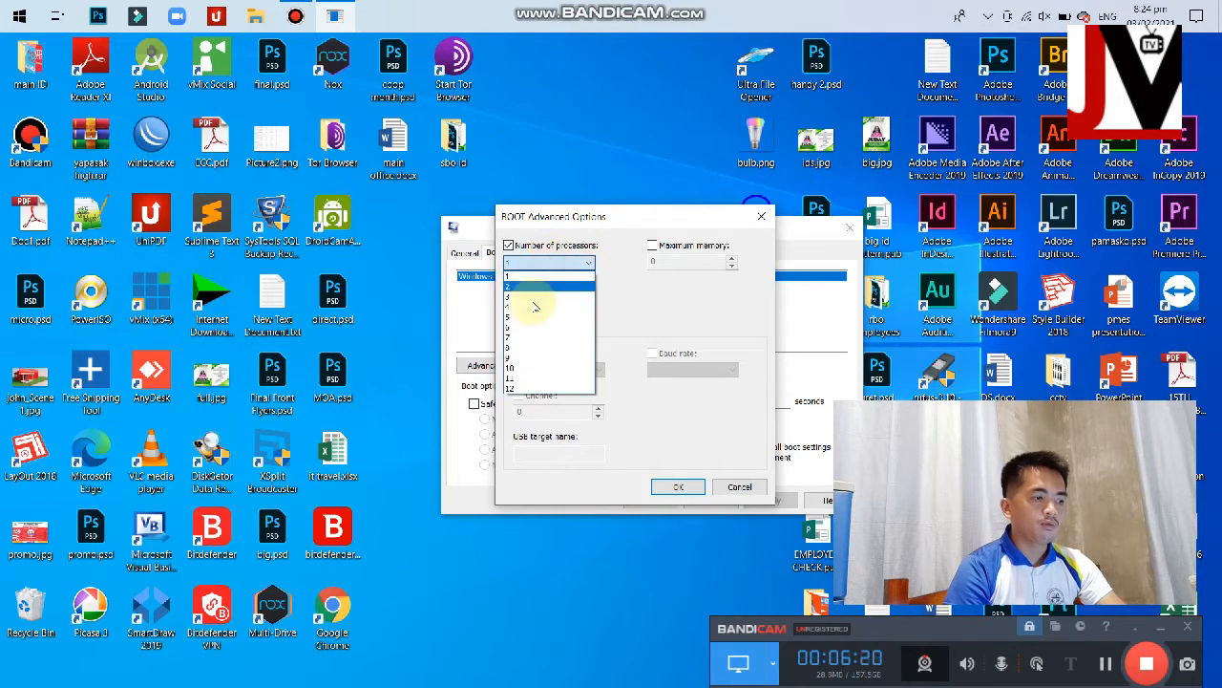
left_click(514, 389)
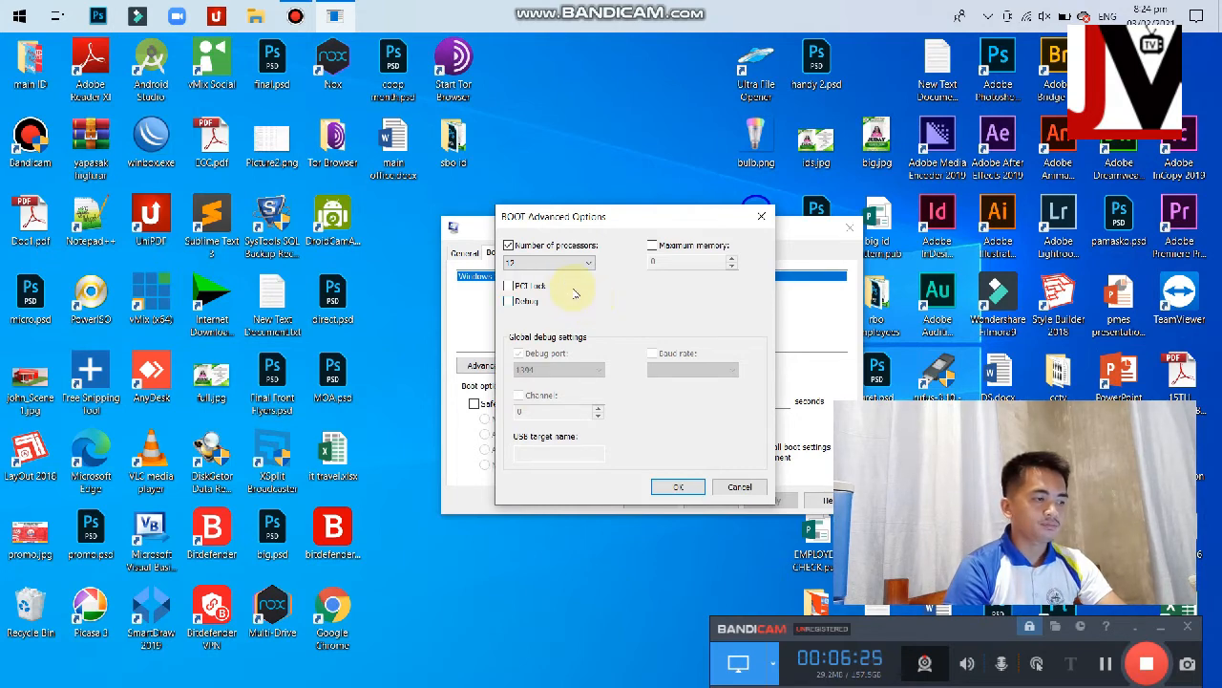
left_click(549, 264)
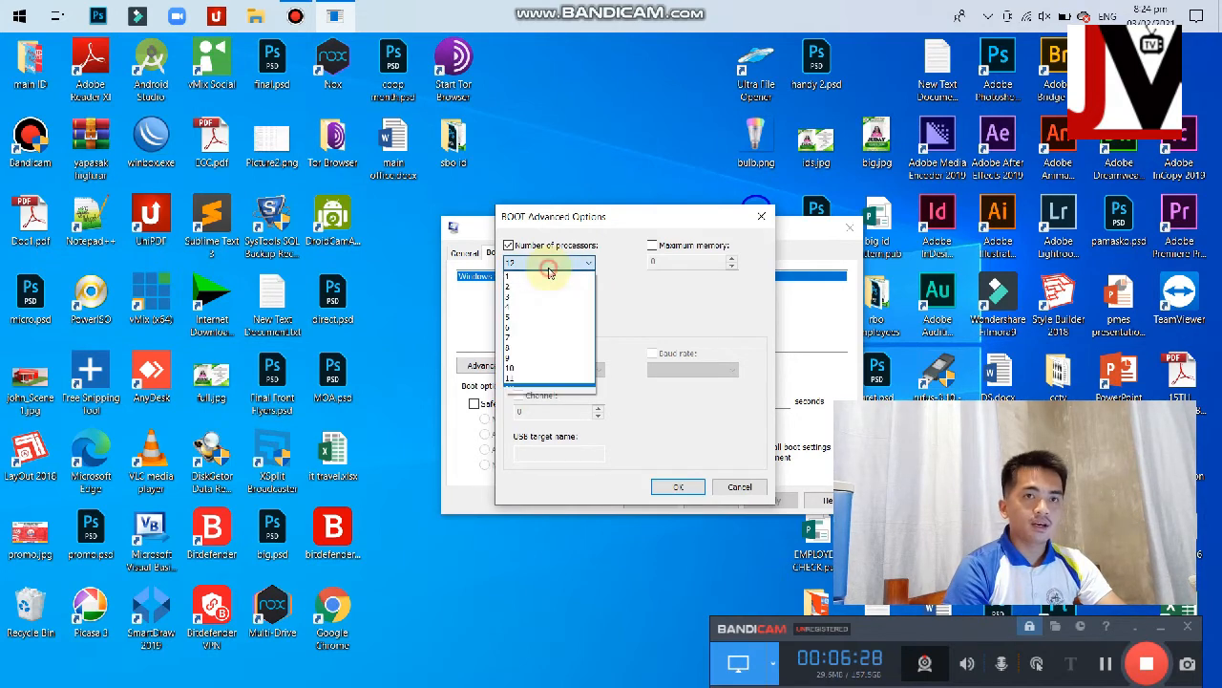
left_click(614, 299)
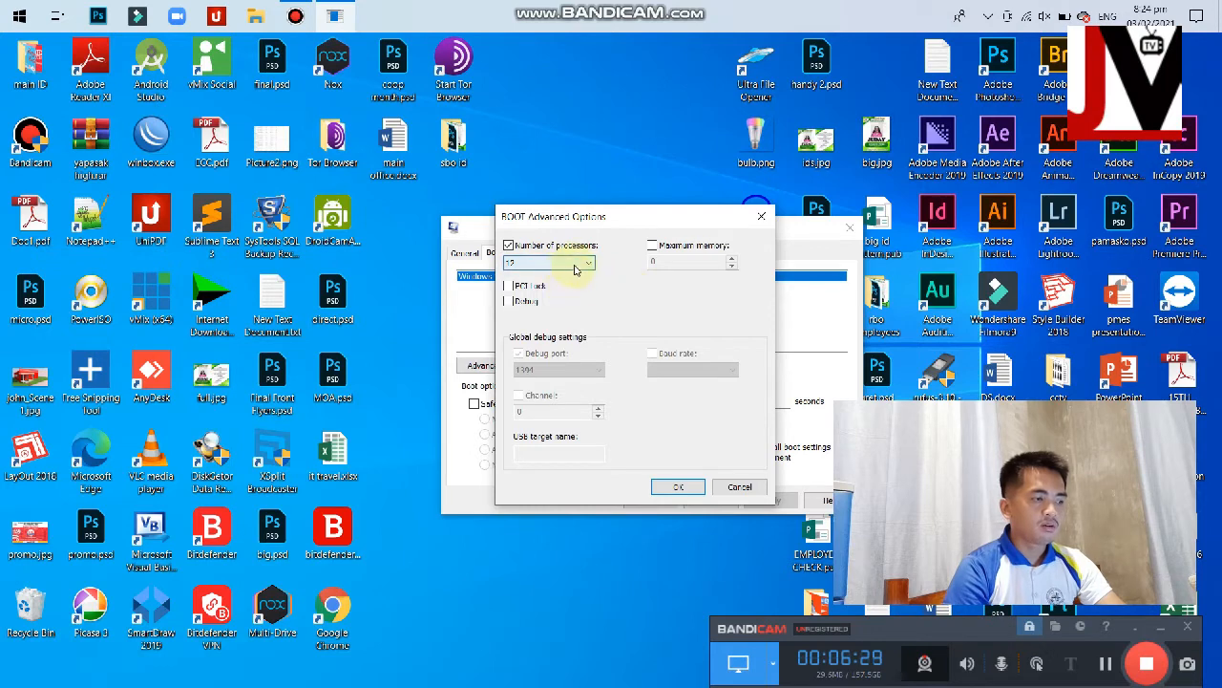
left_click(579, 264)
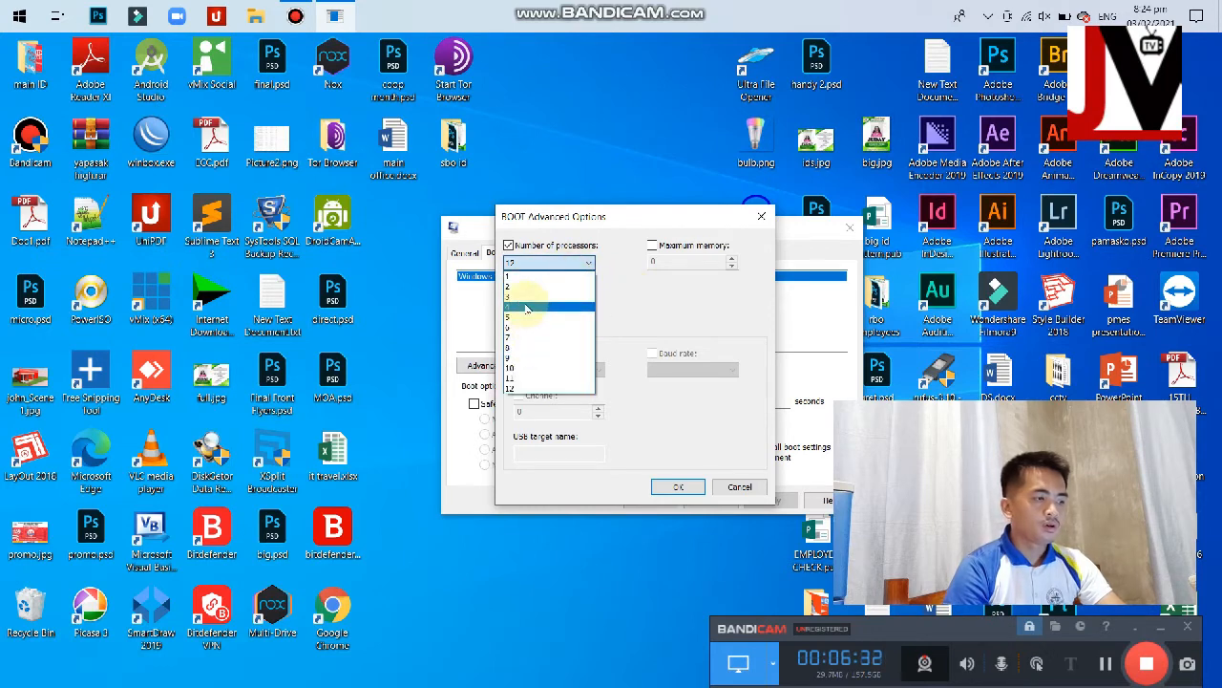
left_click(606, 287)
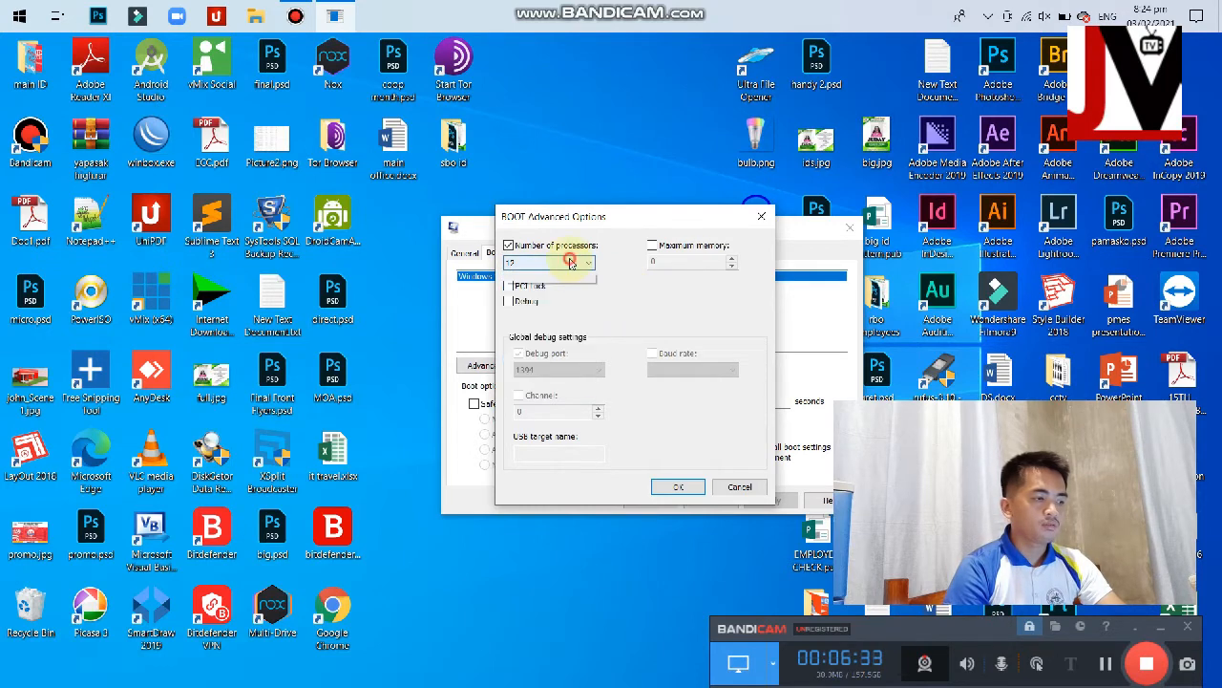
Step: Set the number of boot processors to 12 and accept the advanced boot options
left_click(571, 263)
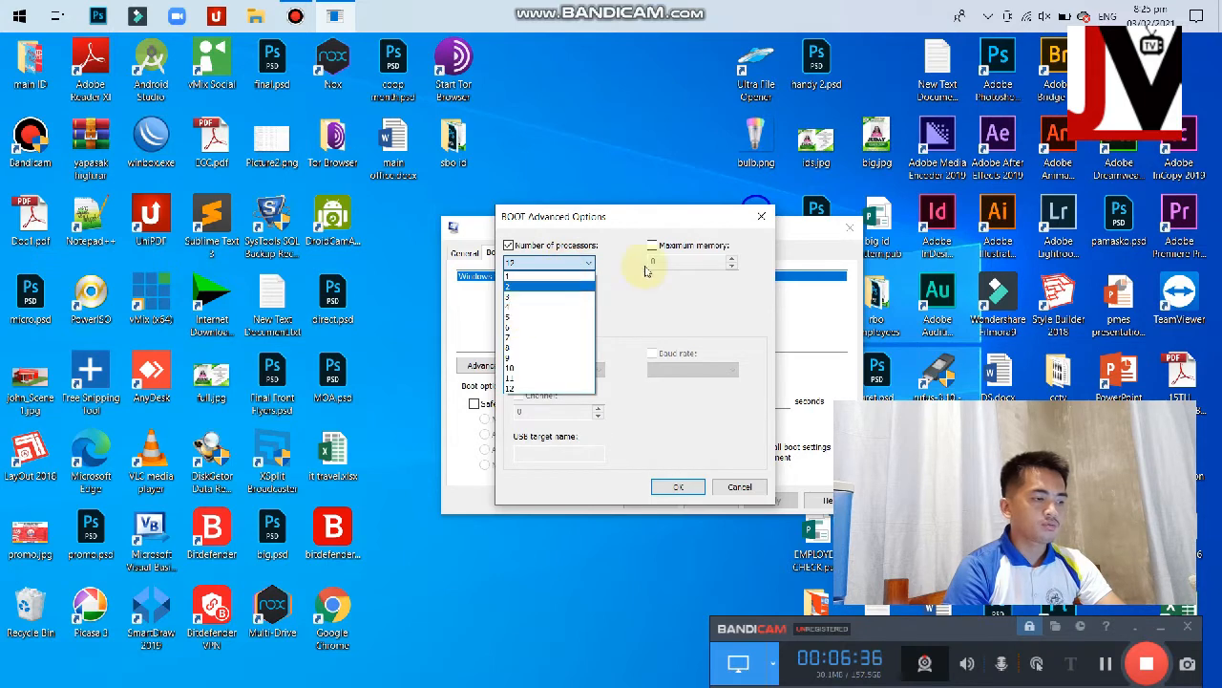
left_click(624, 310)
left_click(584, 260)
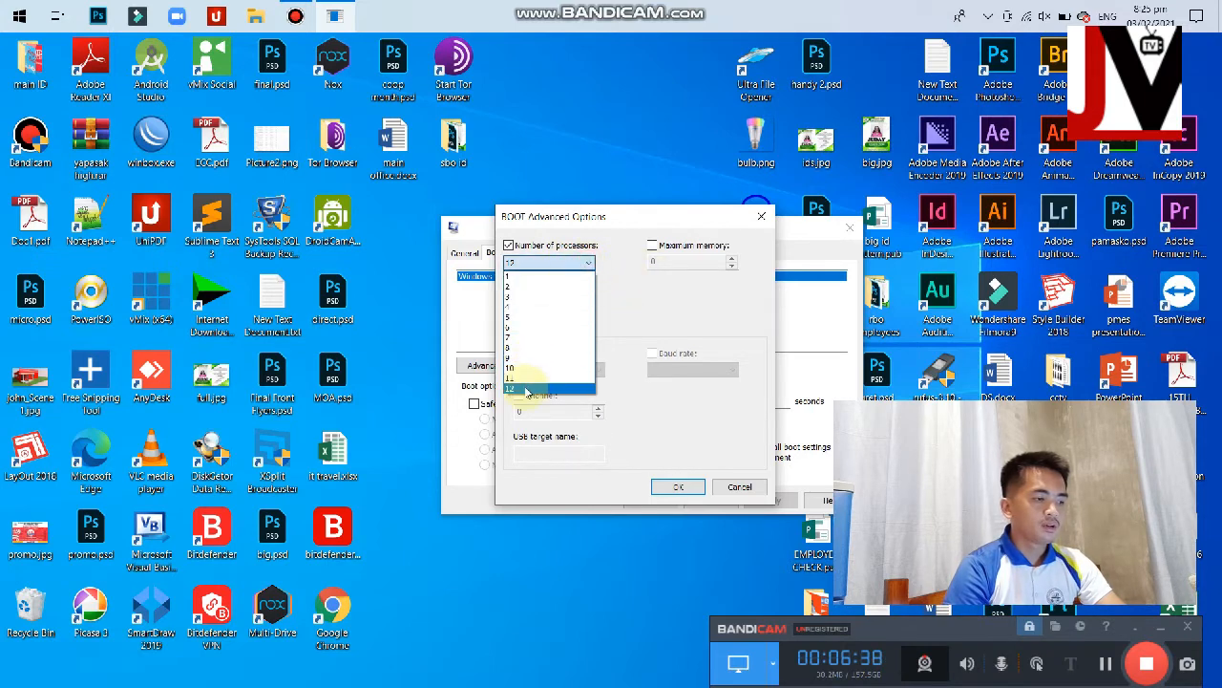
left_click(532, 391)
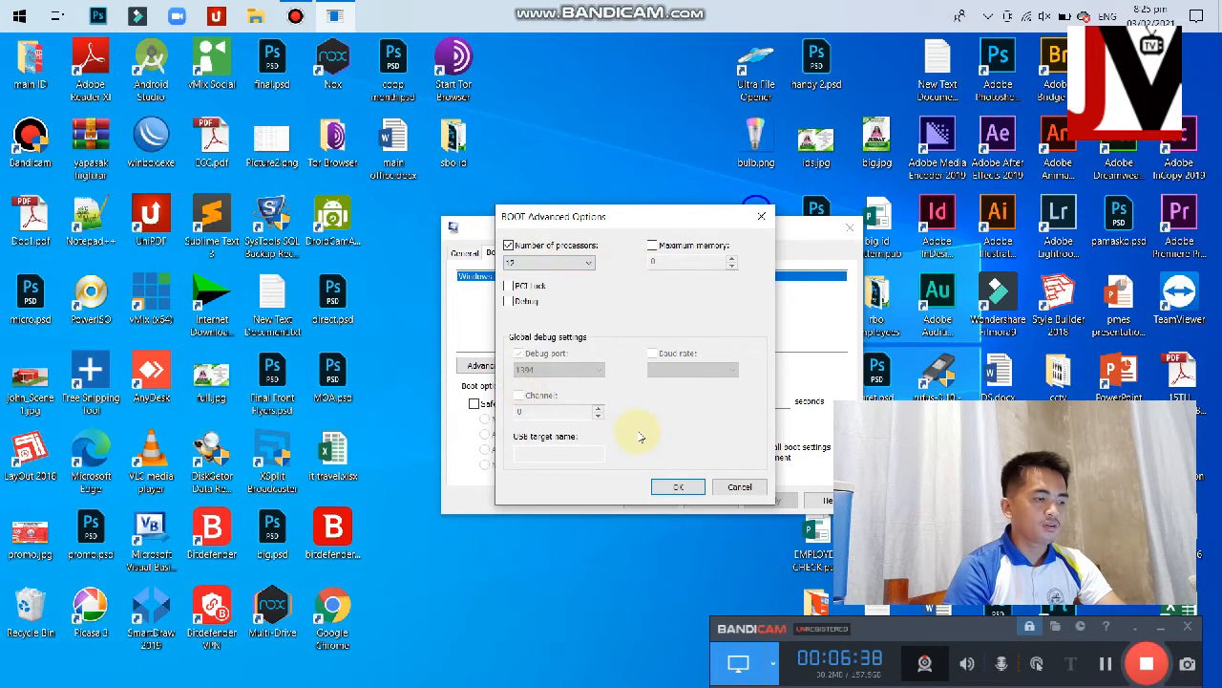
left_click(665, 489)
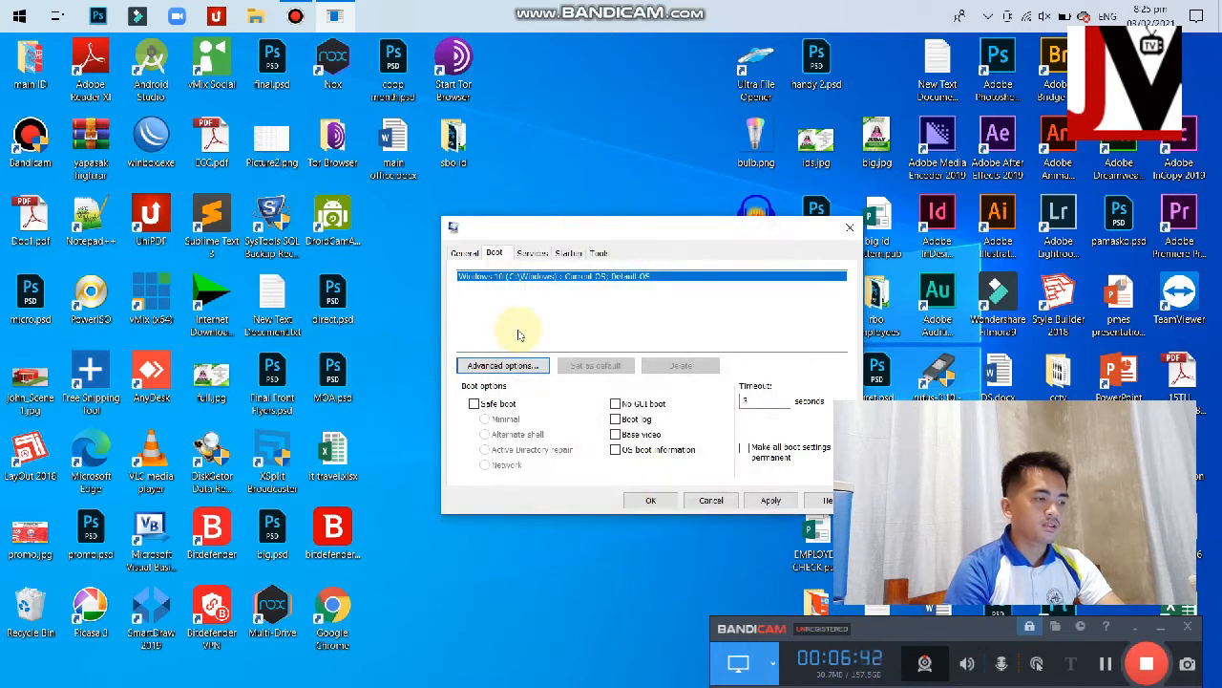
Step: Display the services in System Configuration, hide all Microsoft services, and look through the remaining ones
left_click(532, 253)
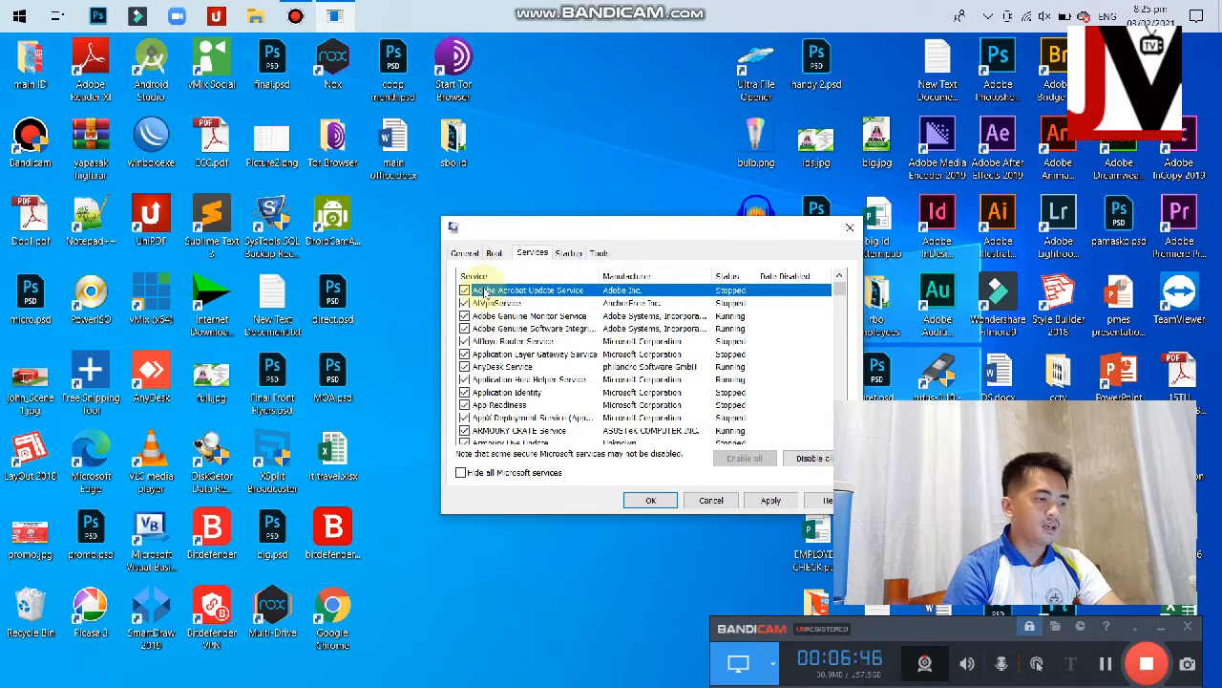
scroll(523, 418, "down", 1)
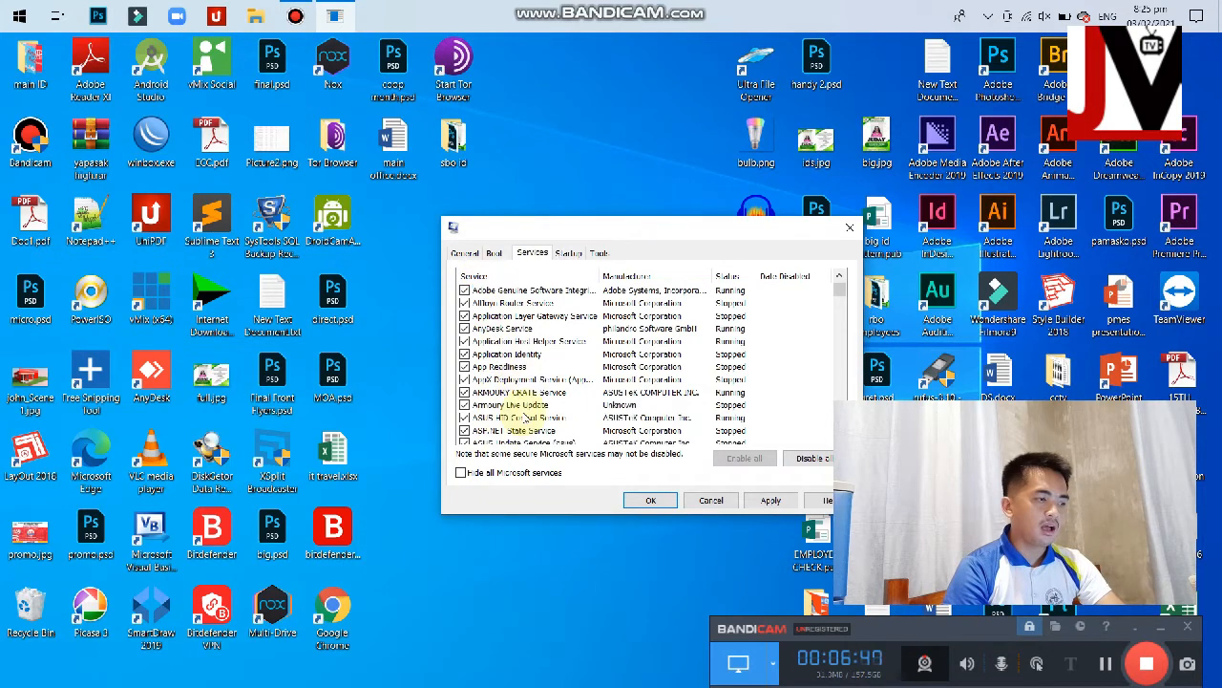
left_click(516, 379)
scroll(515, 380, "up", 1)
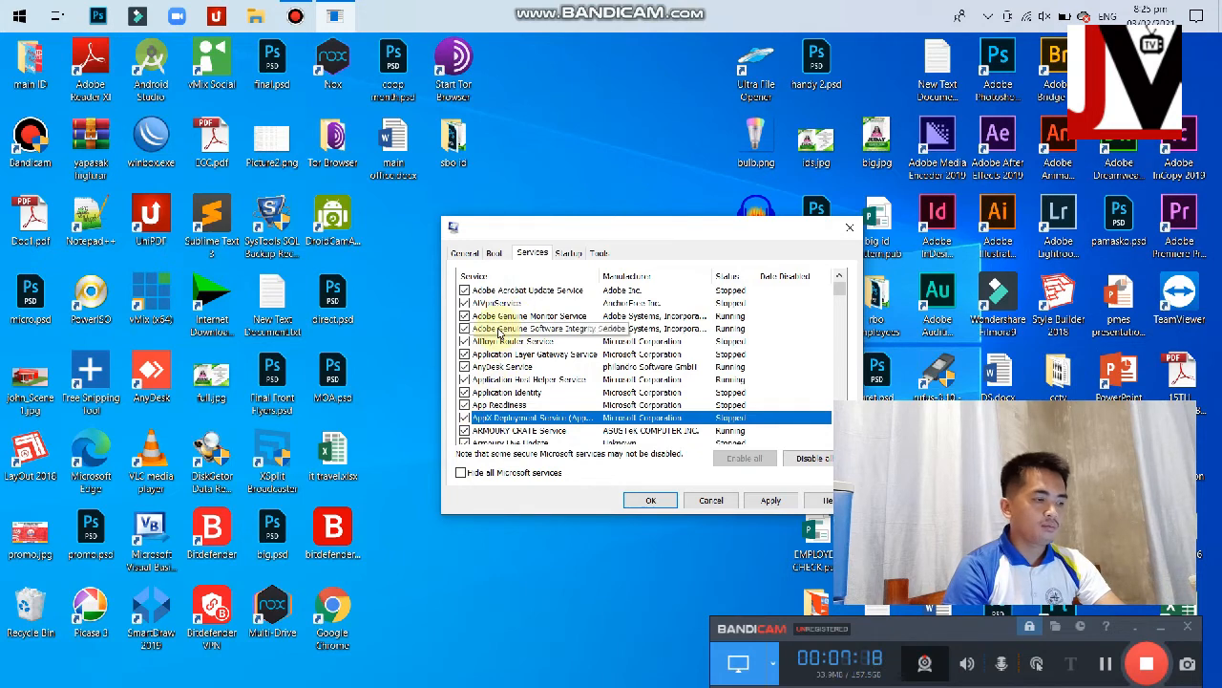
left_click(462, 473)
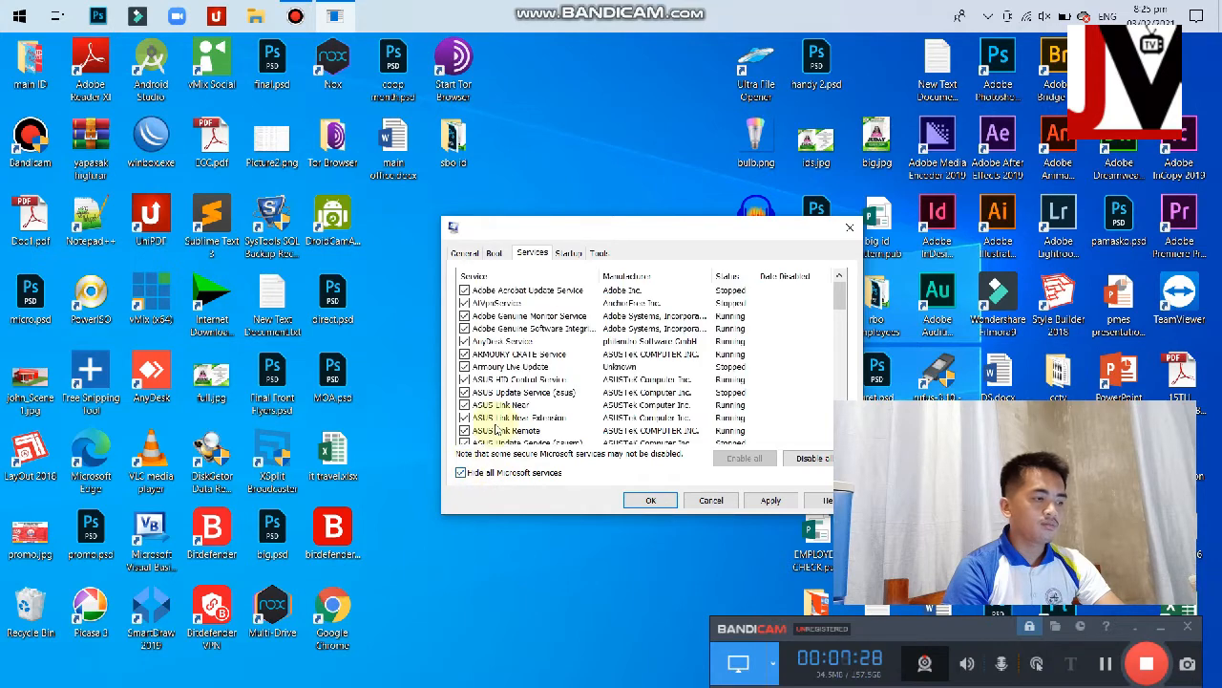
scroll(506, 315, "down", 4)
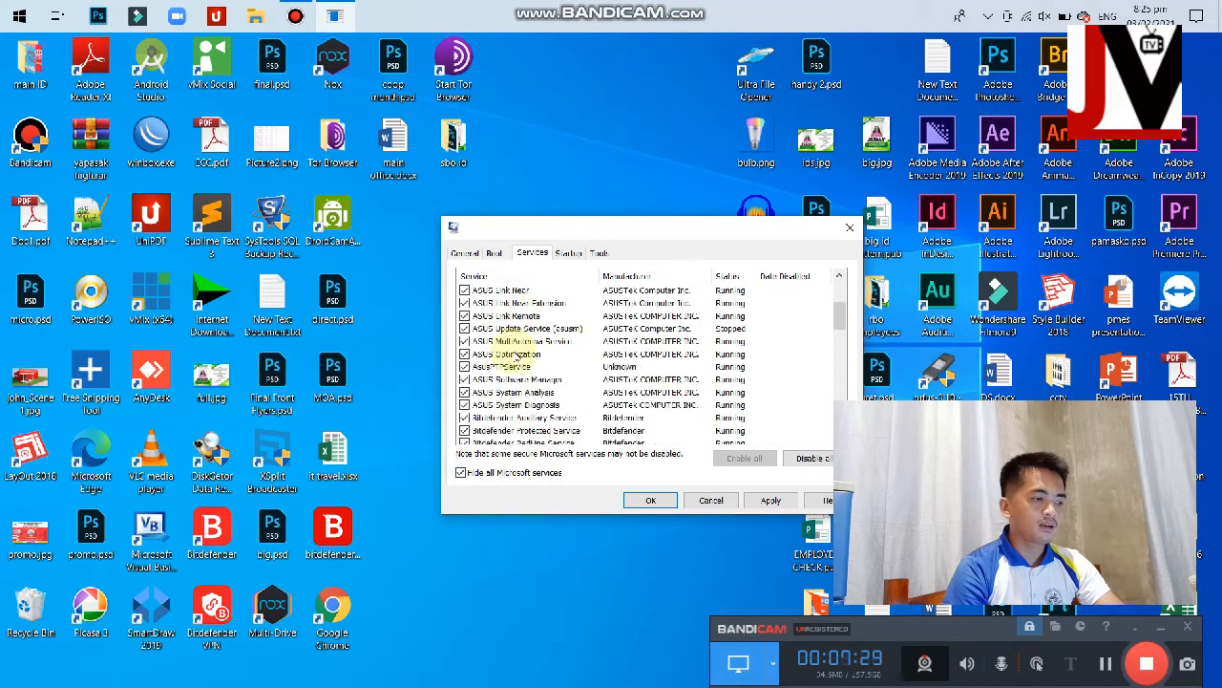
scroll(515, 357, "down", 3)
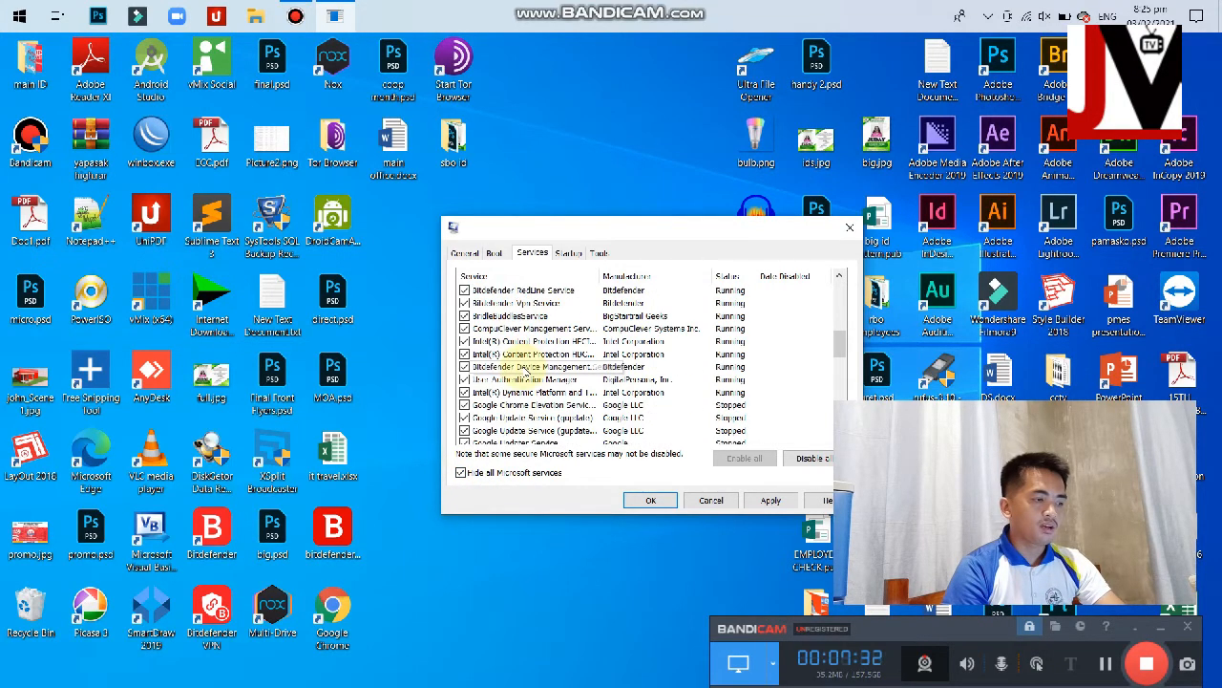
scroll(550, 416, "down", 2)
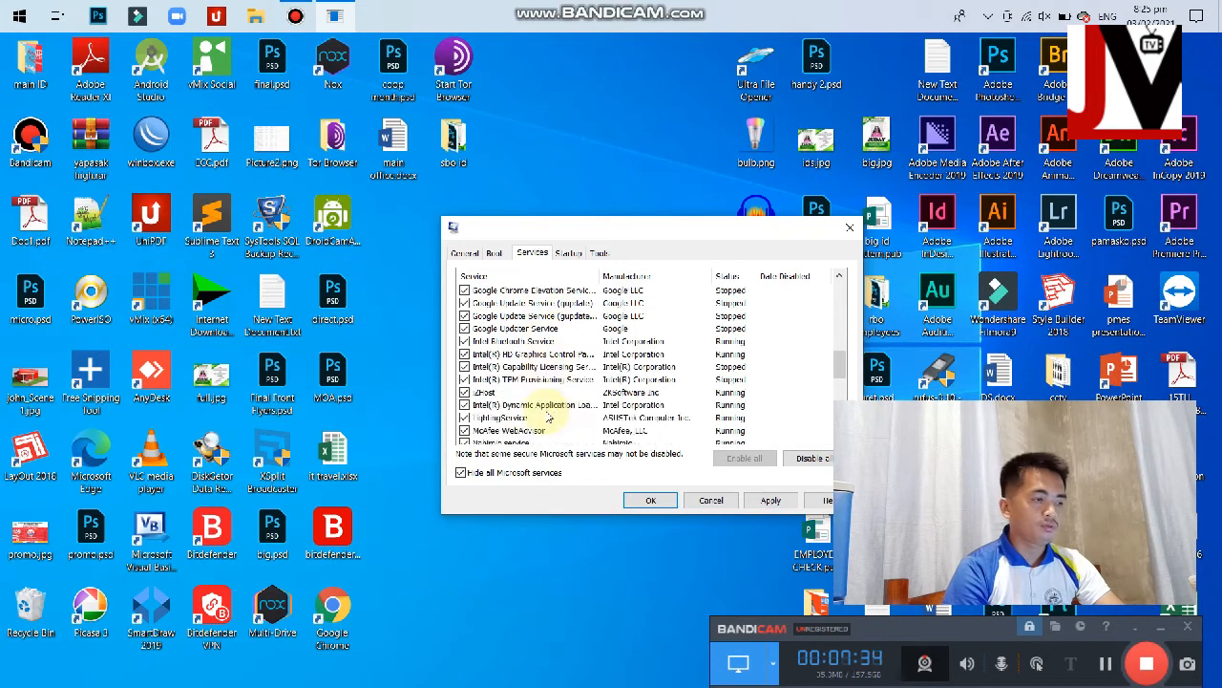
scroll(551, 413, "up", 9)
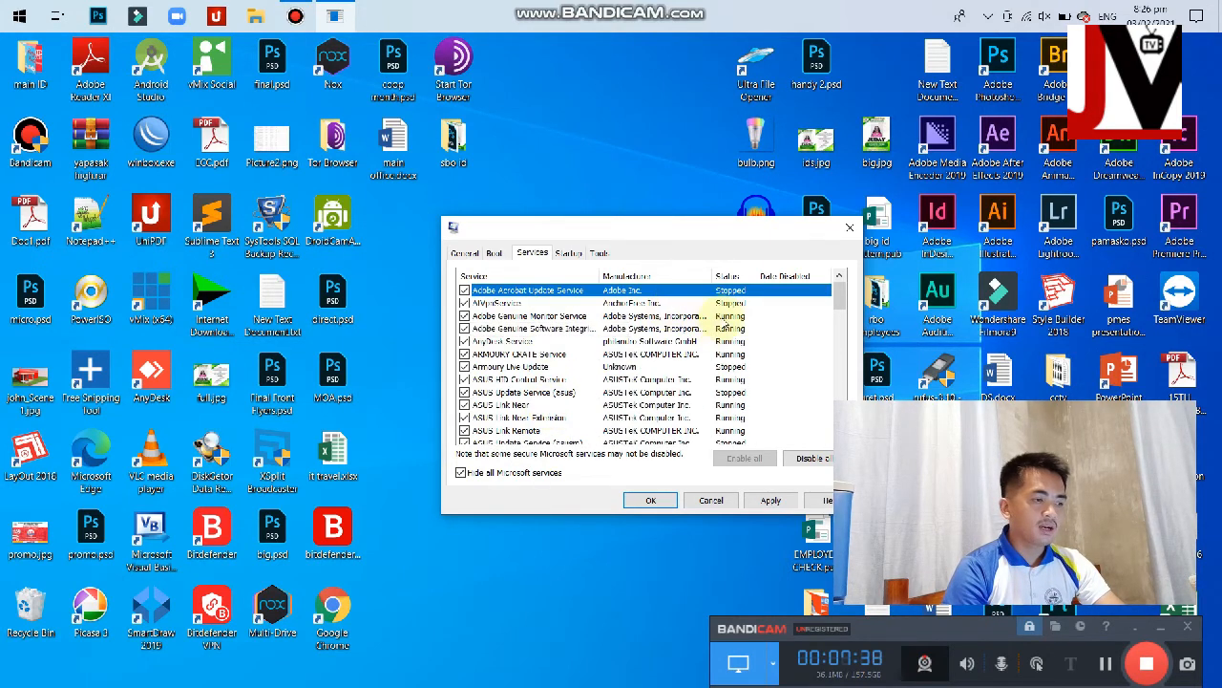
Step: Disable the Adobe Genuine Monitor Service, enable it again, and look through the other non-Microsoft services
left_click(724, 320)
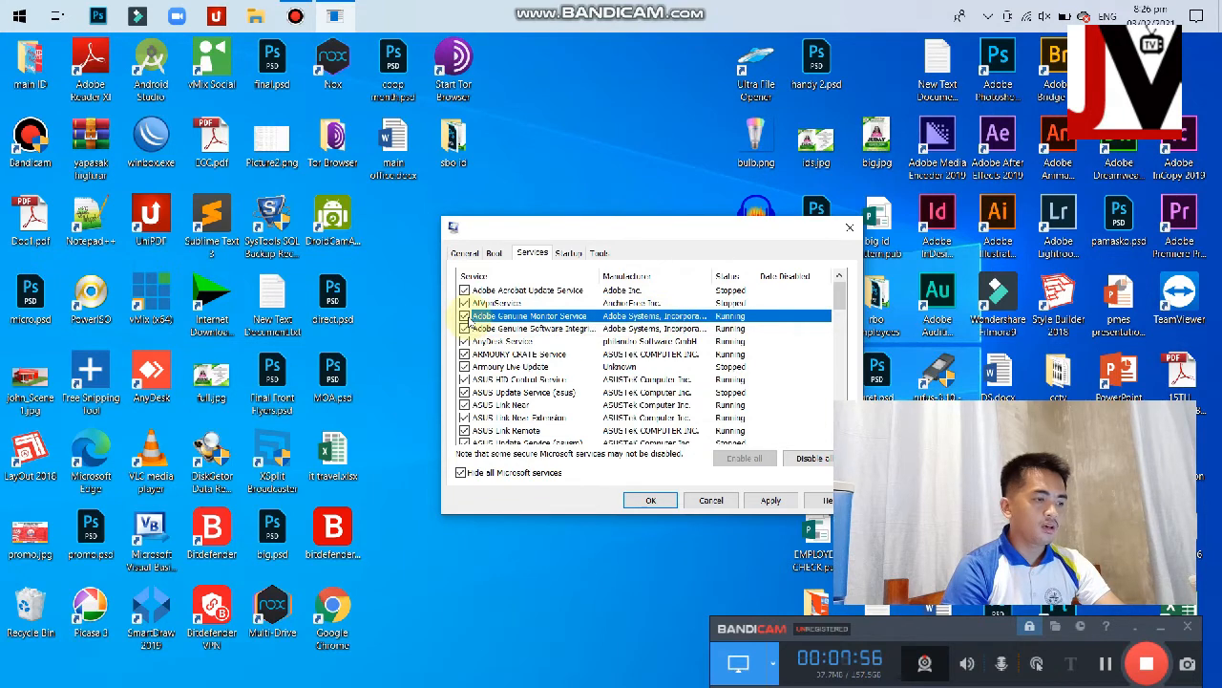
left_click(465, 316)
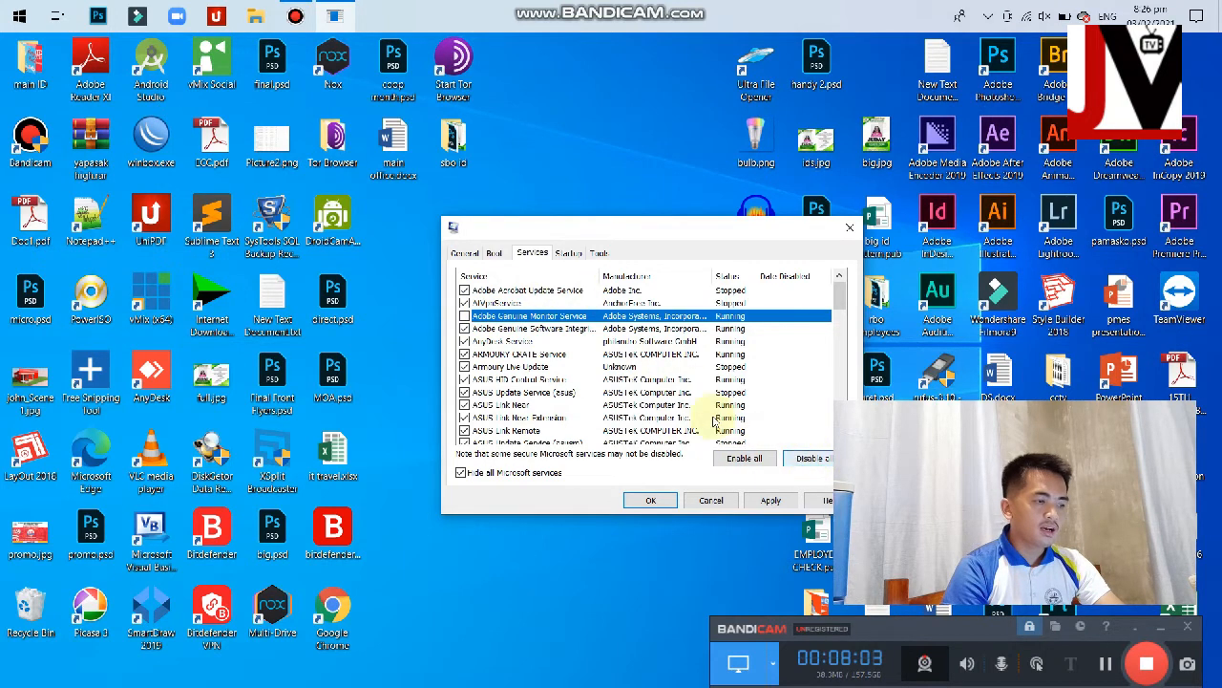
left_click(464, 316)
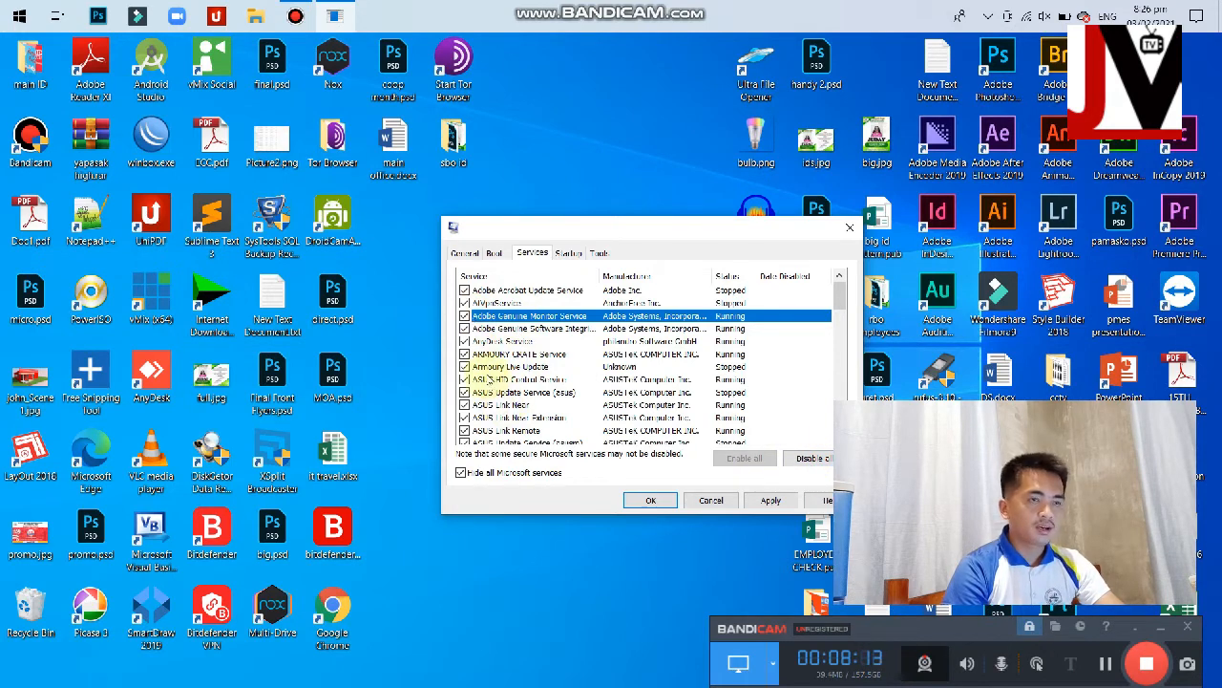
scroll(487, 380, "down", 3)
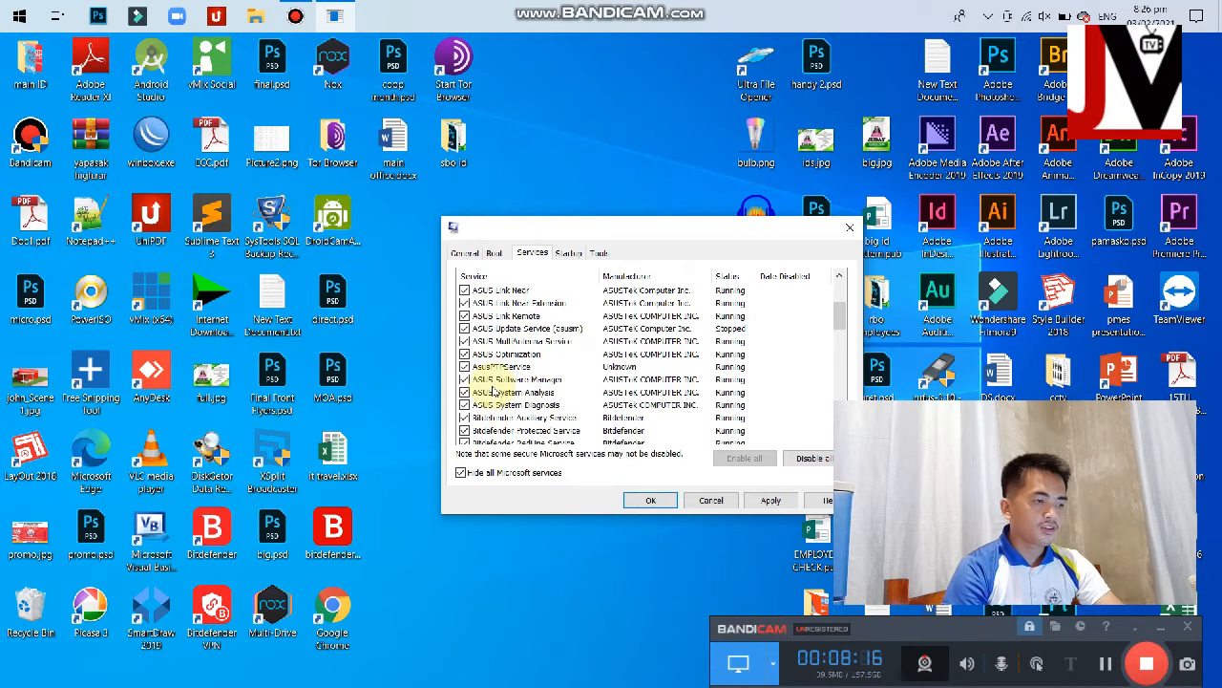
scroll(535, 392, "down", 2)
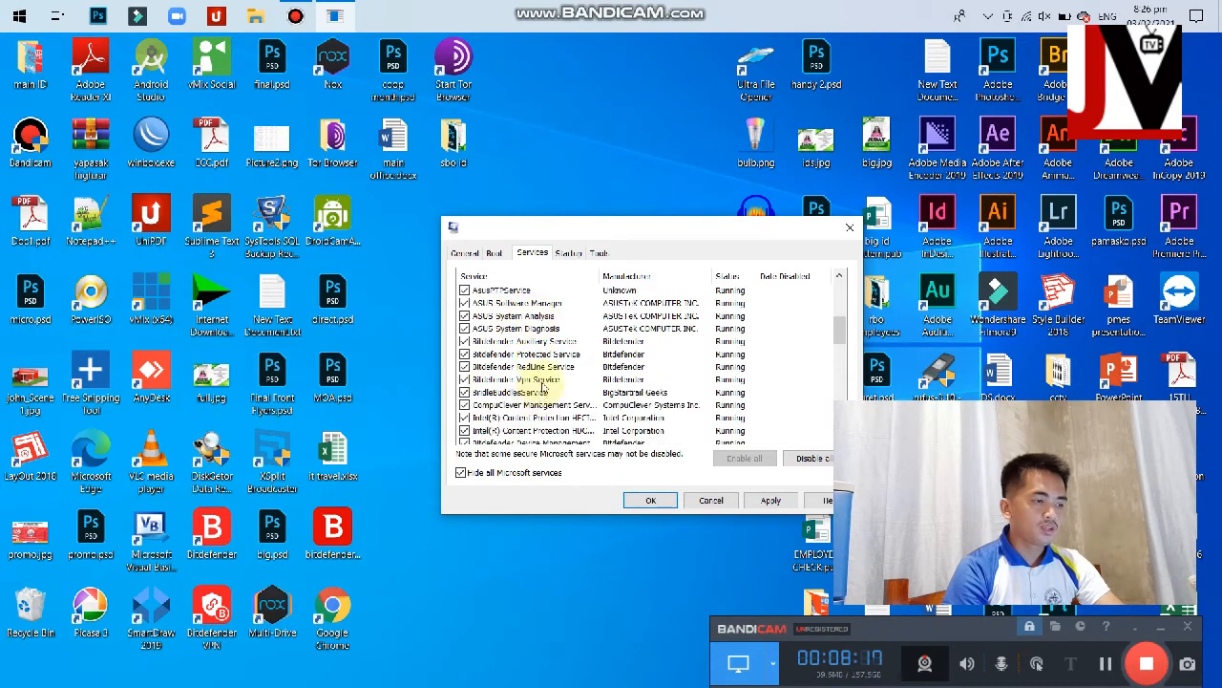
scroll(542, 387, "up", 2)
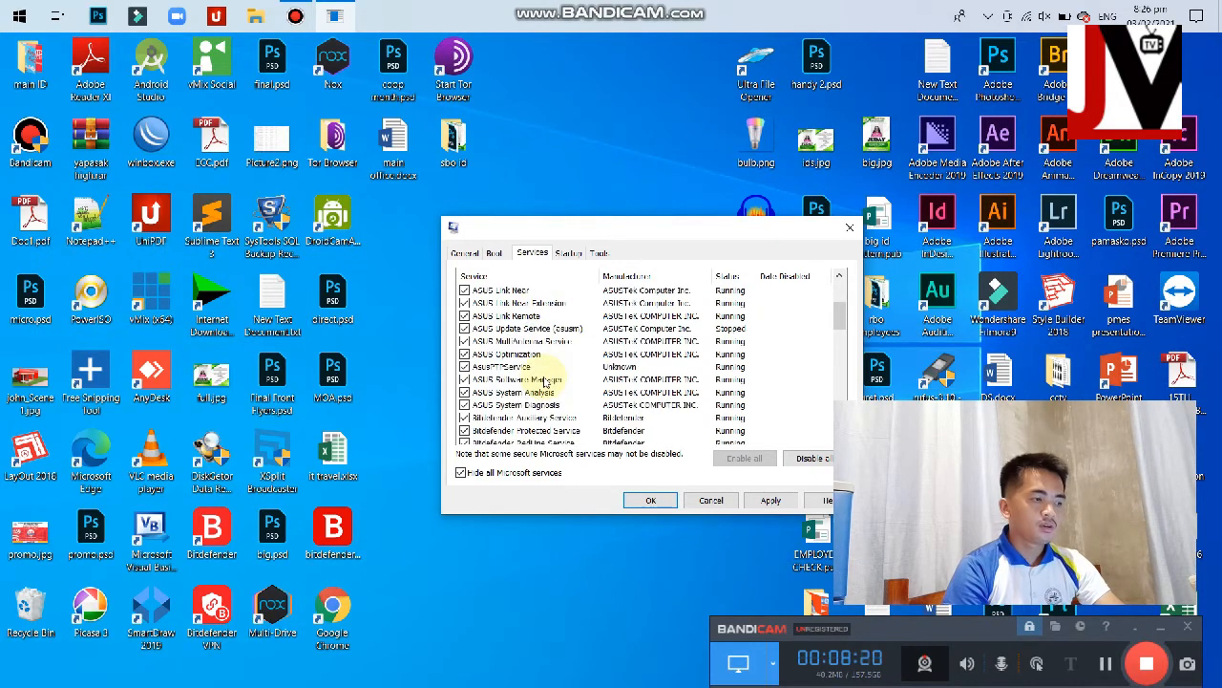
scroll(545, 382, "up", 4)
left_click(482, 315)
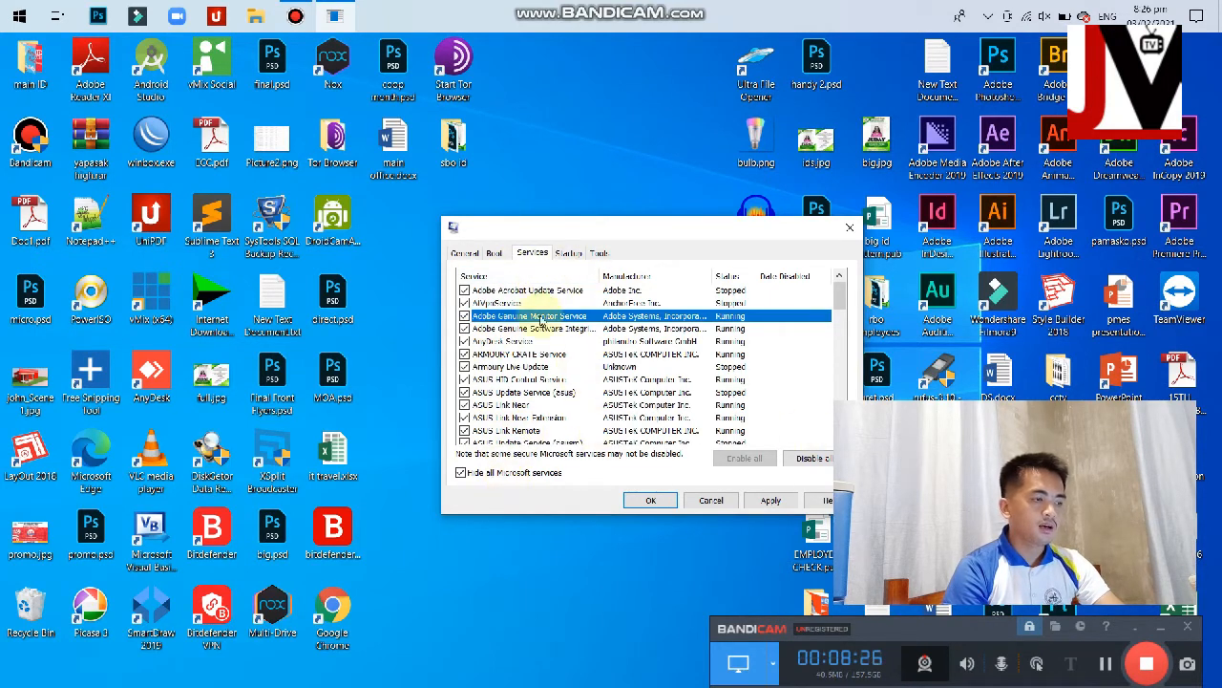
Step: Open Task Manager's startup items from System Configuration and move its window toward the middle of the desktop
left_click(564, 253)
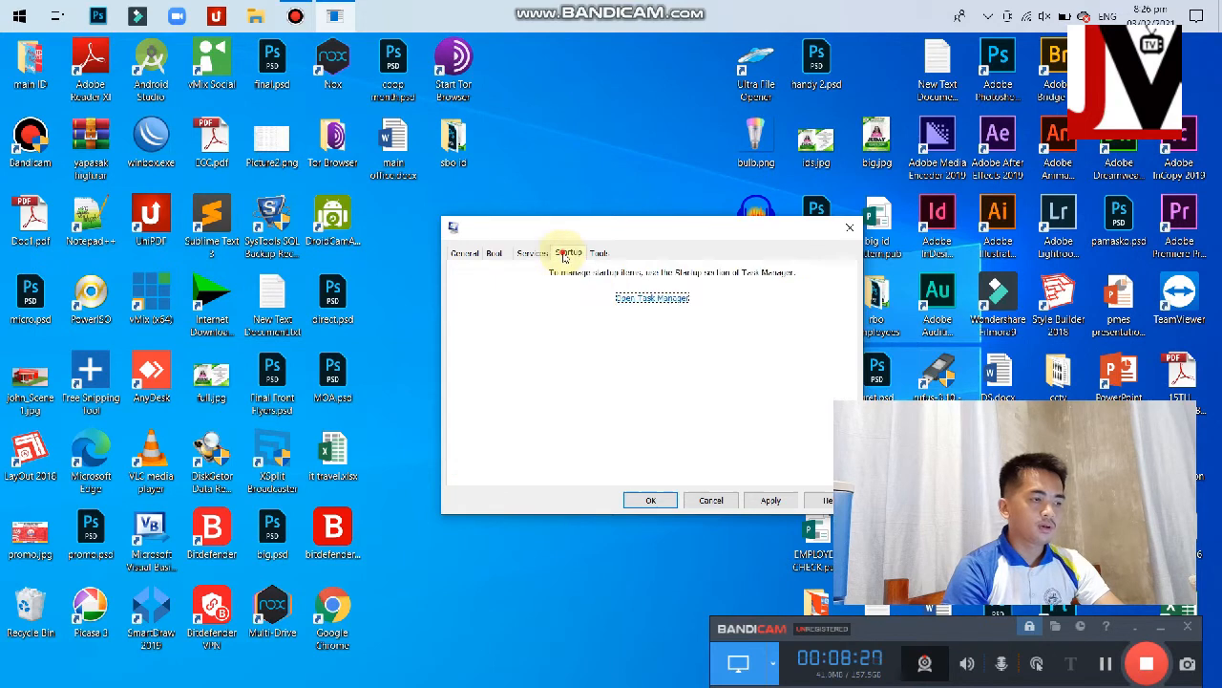
left_click(654, 301)
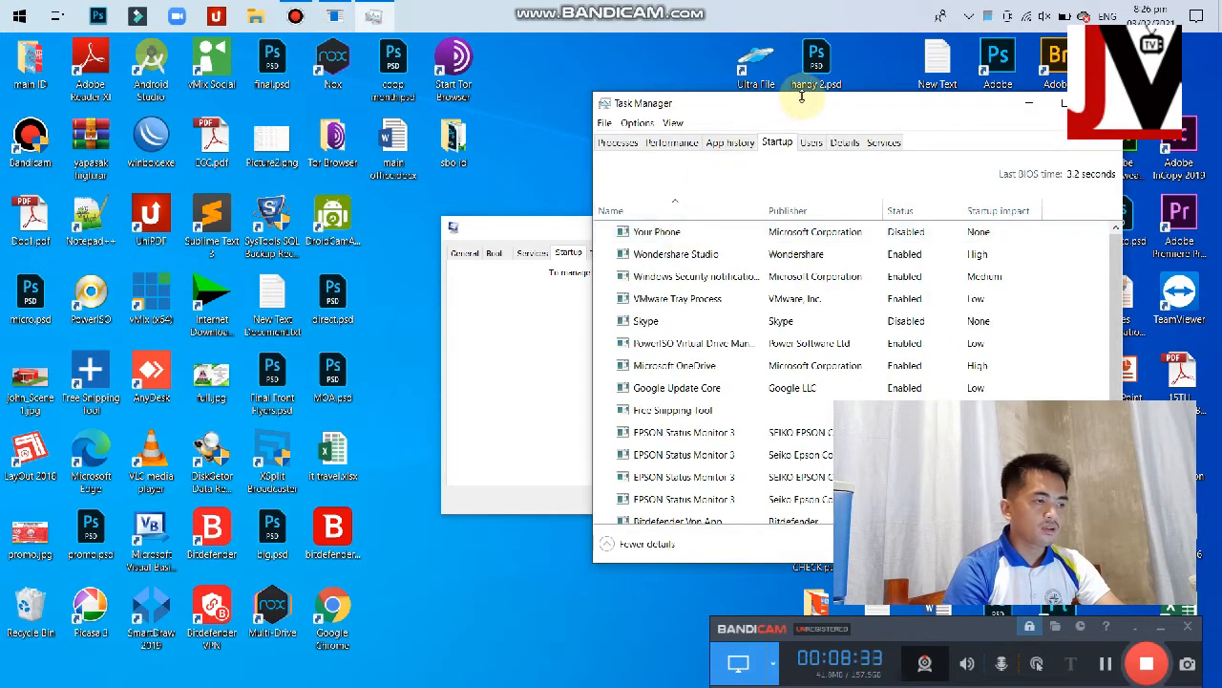
left_click_drag(803, 98, 520, 105)
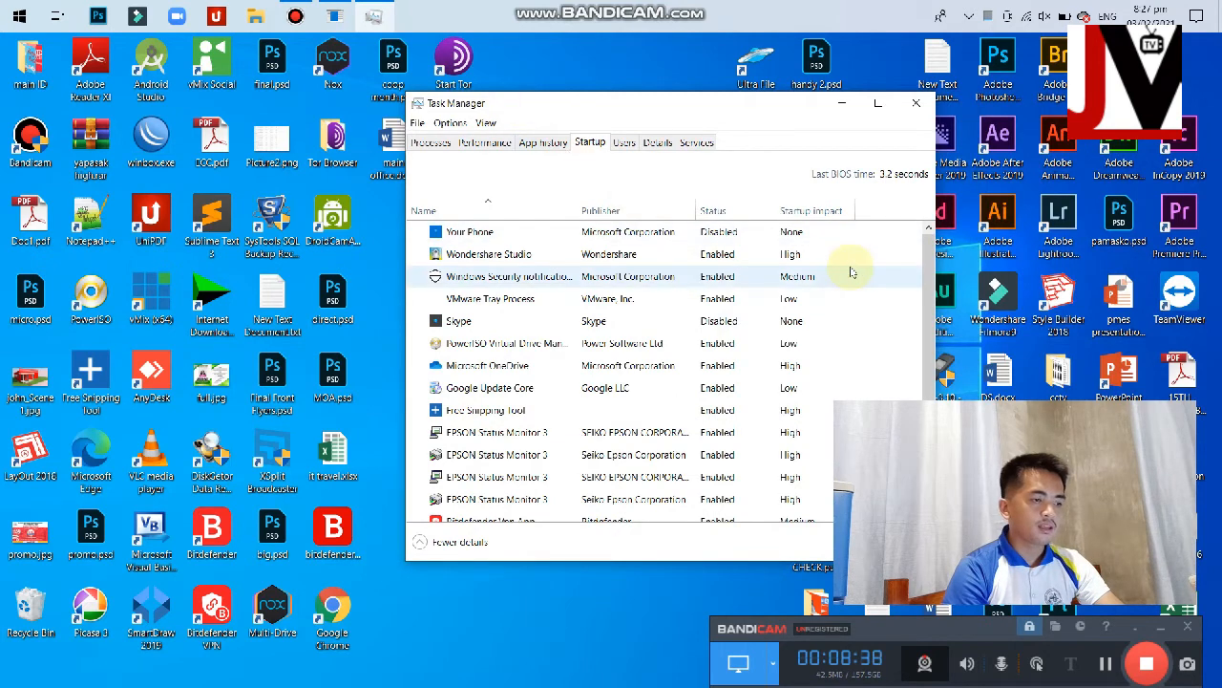
left_click_drag(928, 275, 921, 242)
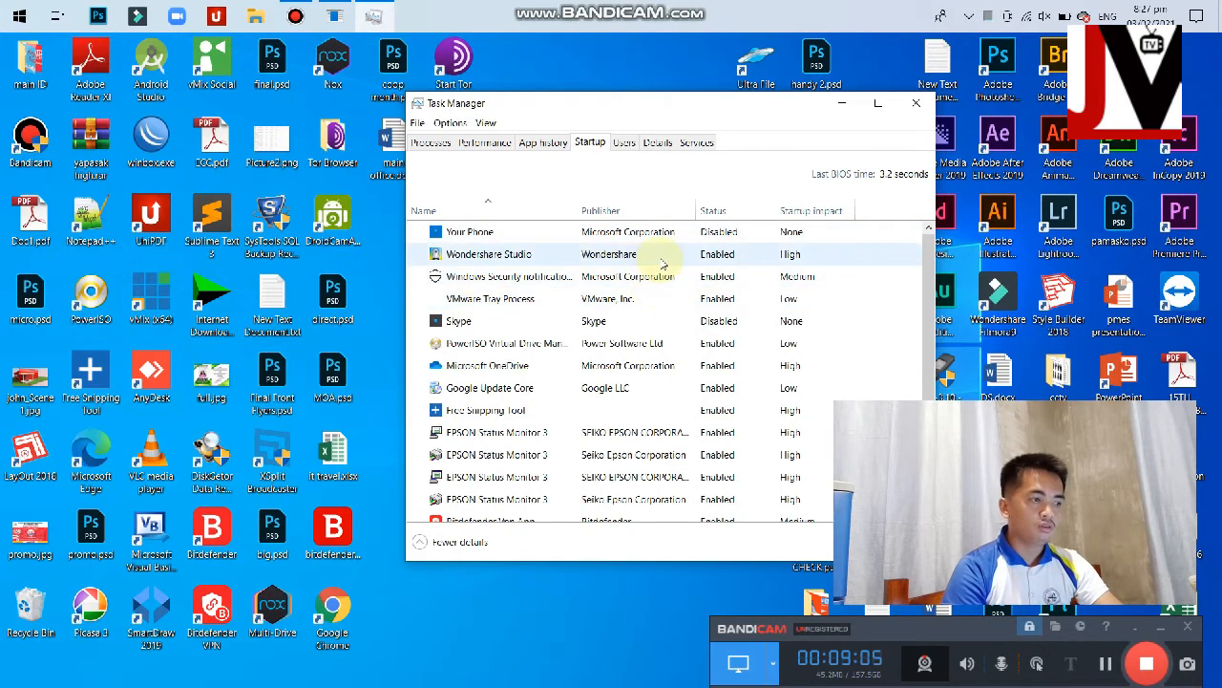
Step: Disable Wondershare Studio in the startup items
left_click(504, 256)
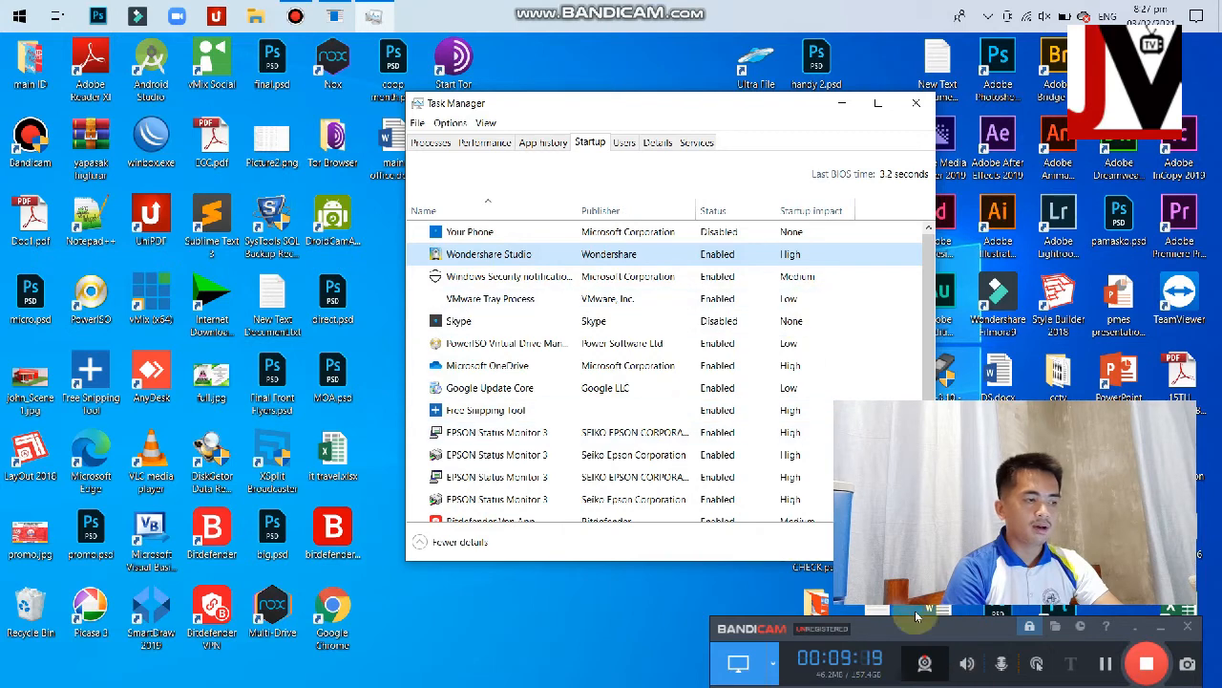
right_click(589, 255)
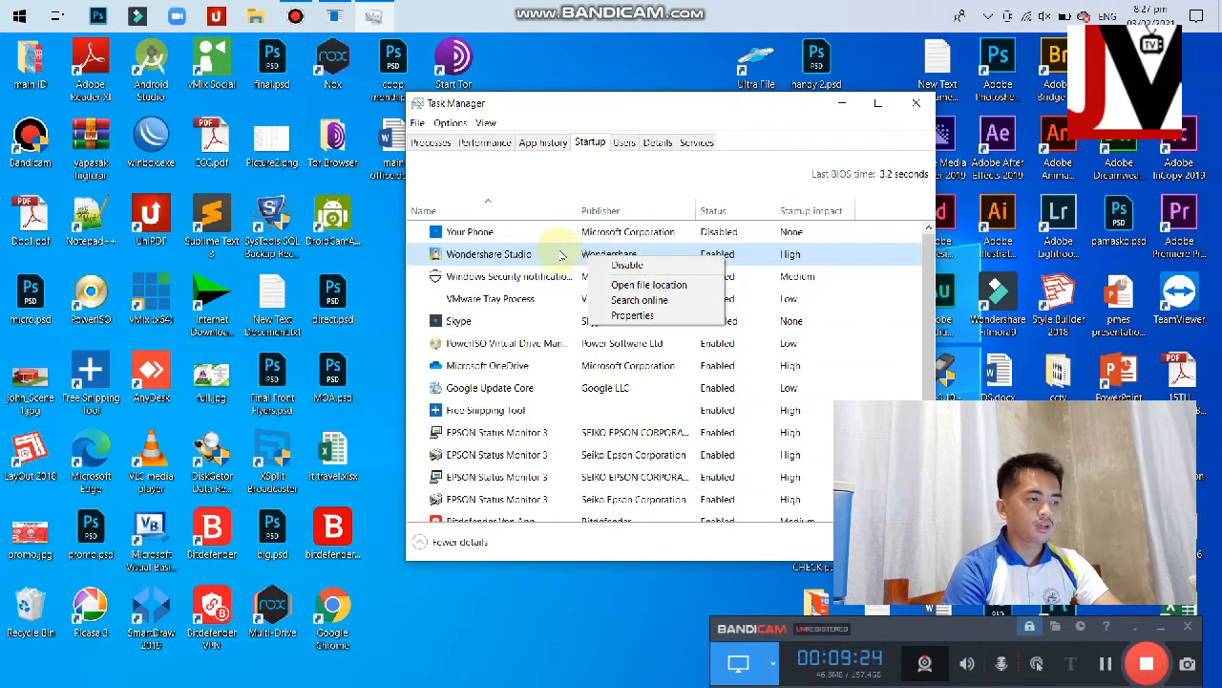
left_click(560, 254)
right_click(582, 254)
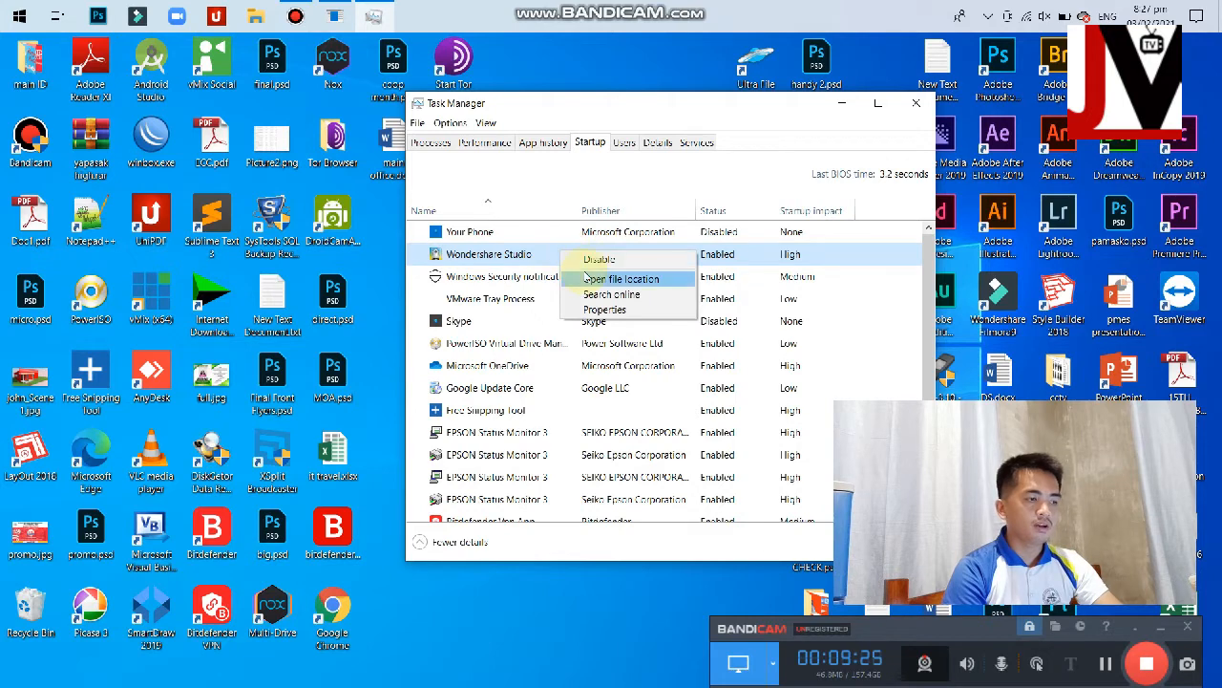
left_click(595, 261)
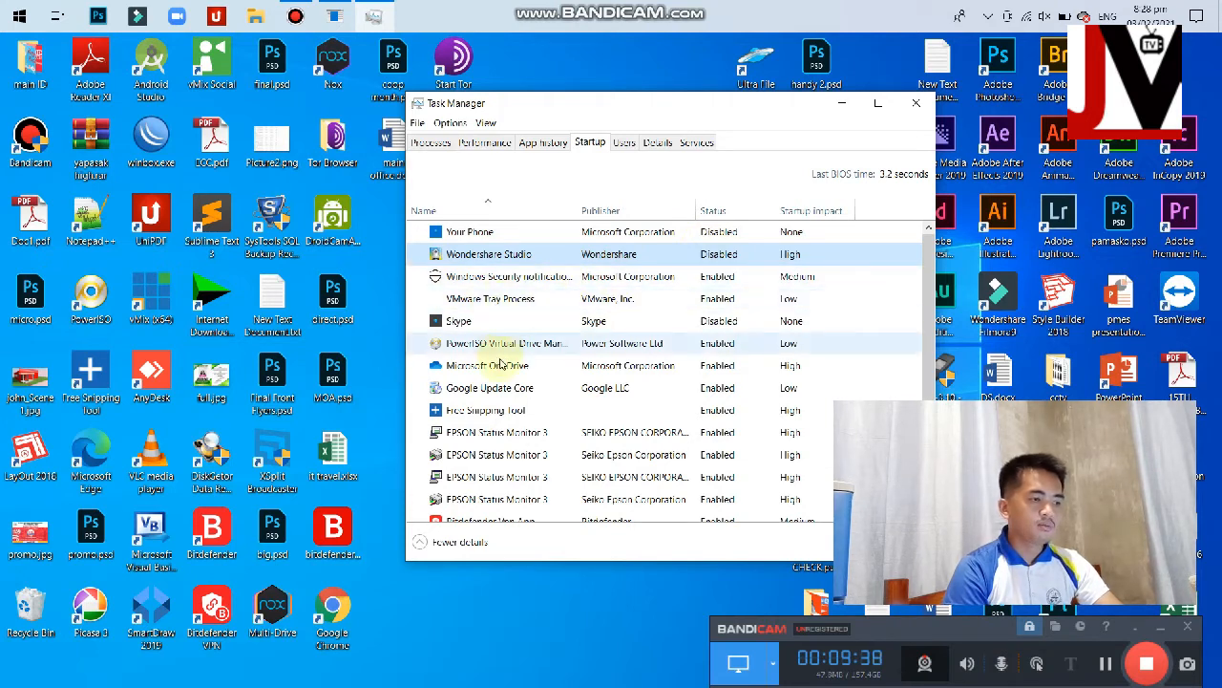
Step: Disable the PowerISO Virtual Drive entry in the startup items
left_click(477, 325)
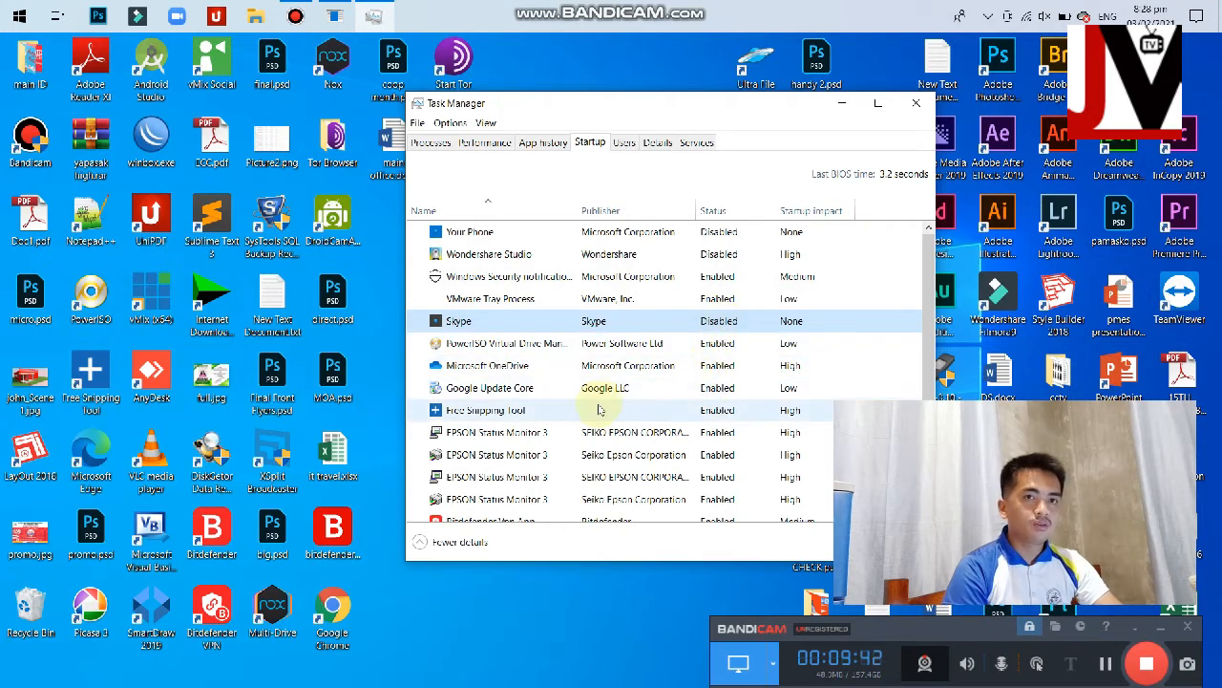
scroll(599, 405, "down", 2)
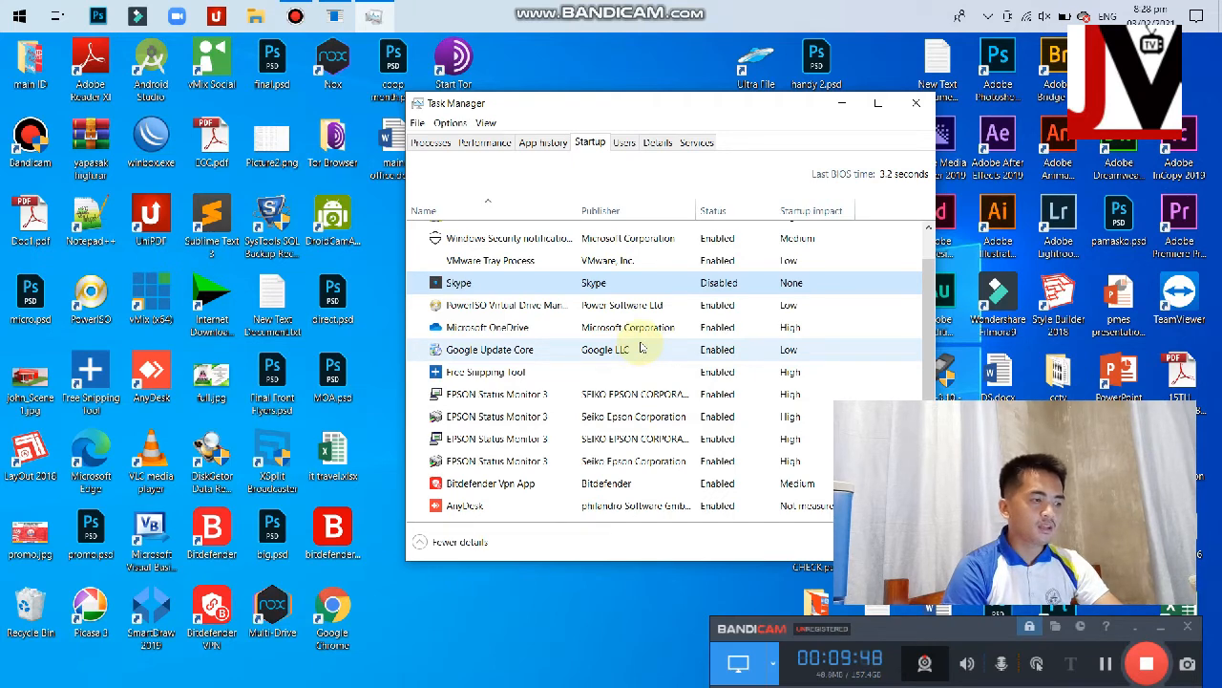
left_click(505, 306)
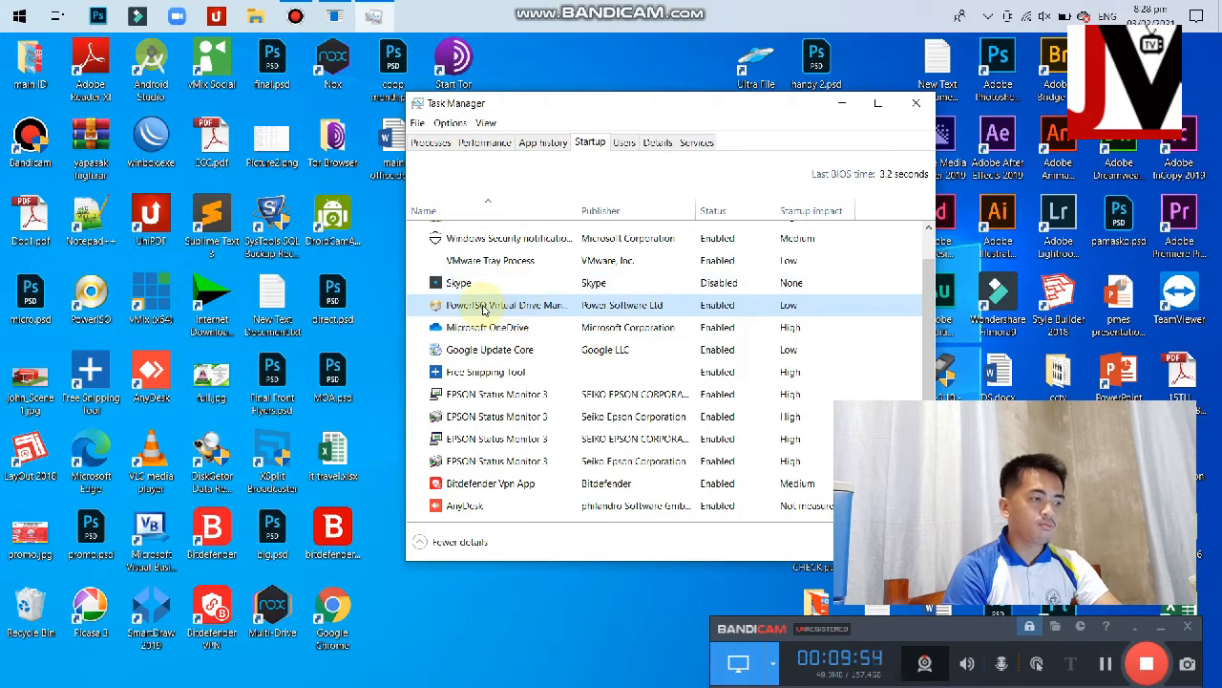
right_click(484, 308)
left_click(499, 317)
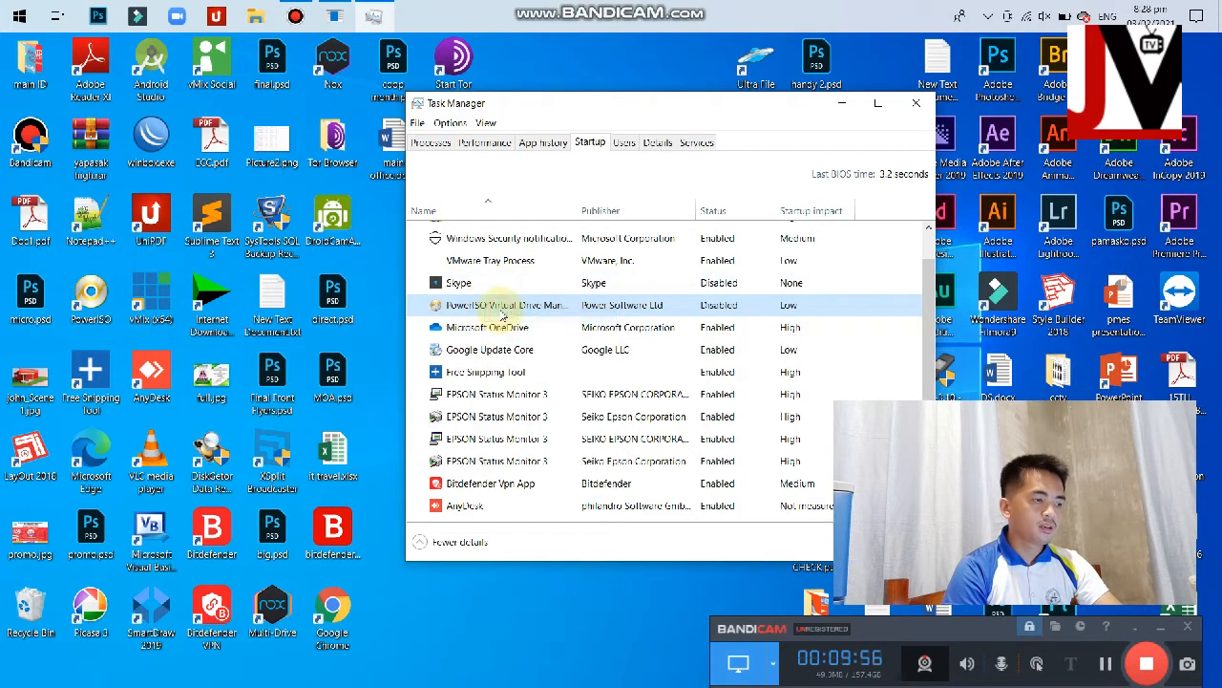
Step: Disable all four EPSON Status Monitor 3 entries in the startup items
left_click(487, 402)
right_click(487, 402)
left_click(502, 411)
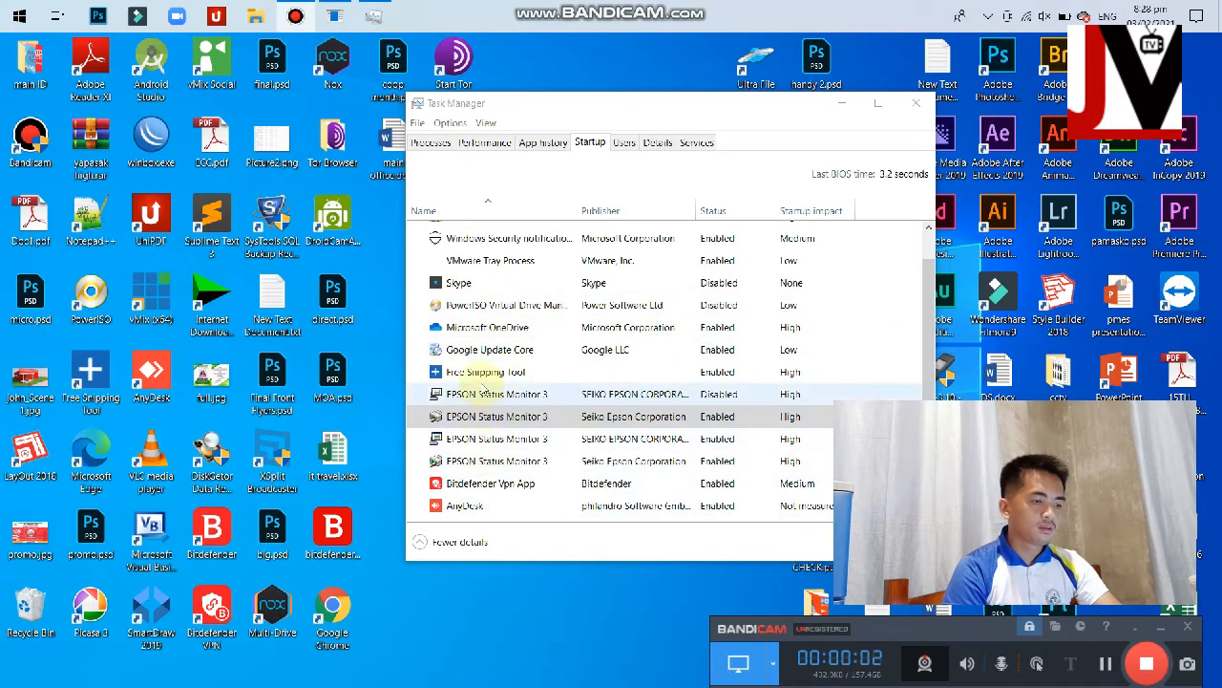
left_click(478, 416)
right_click(477, 417)
left_click(499, 426)
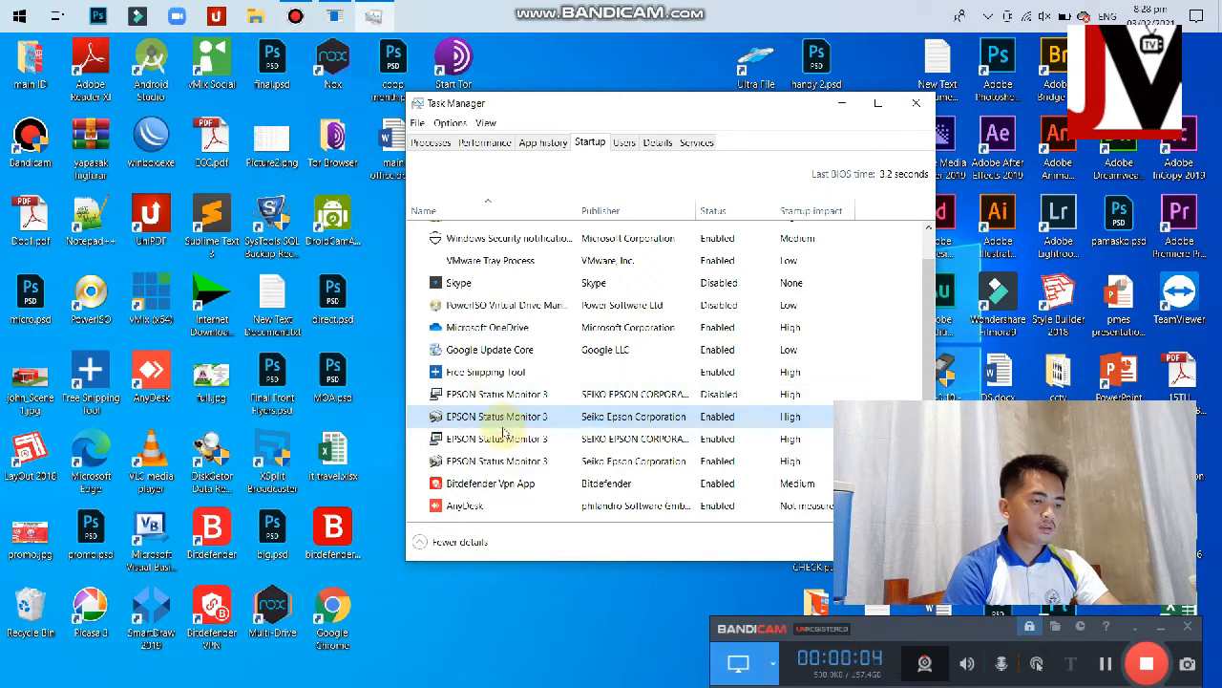
left_click(484, 440)
right_click(483, 440)
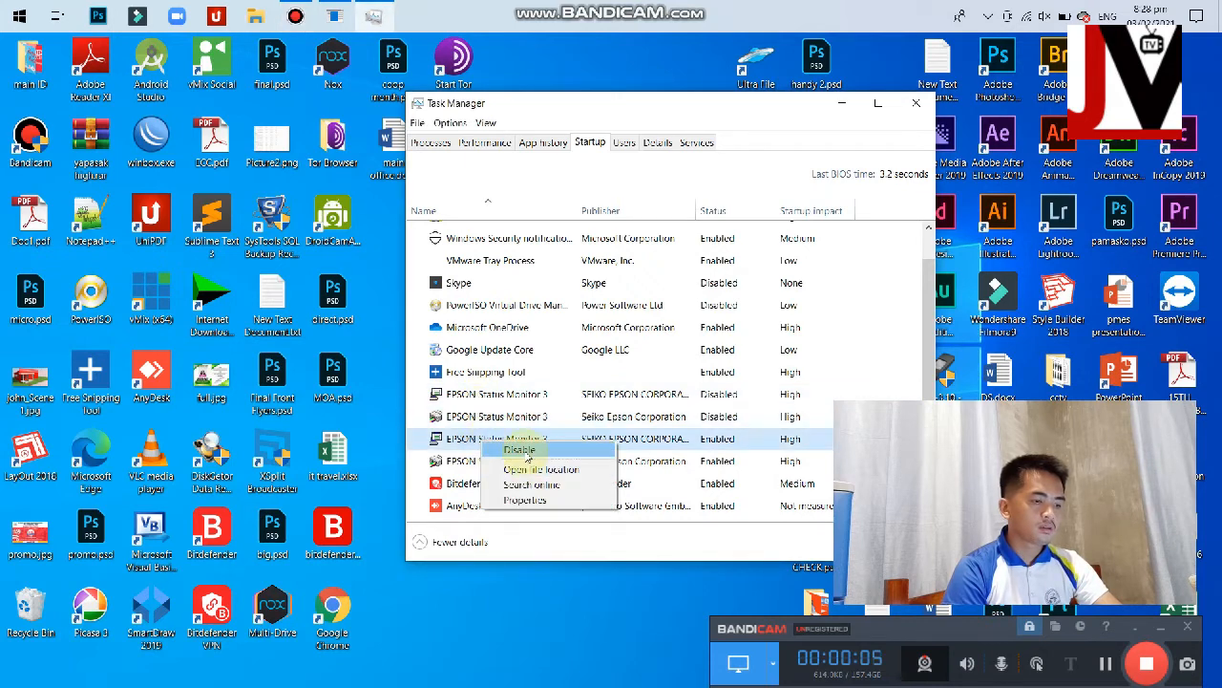
left_click(497, 449)
right_click(489, 461)
left_click(501, 473)
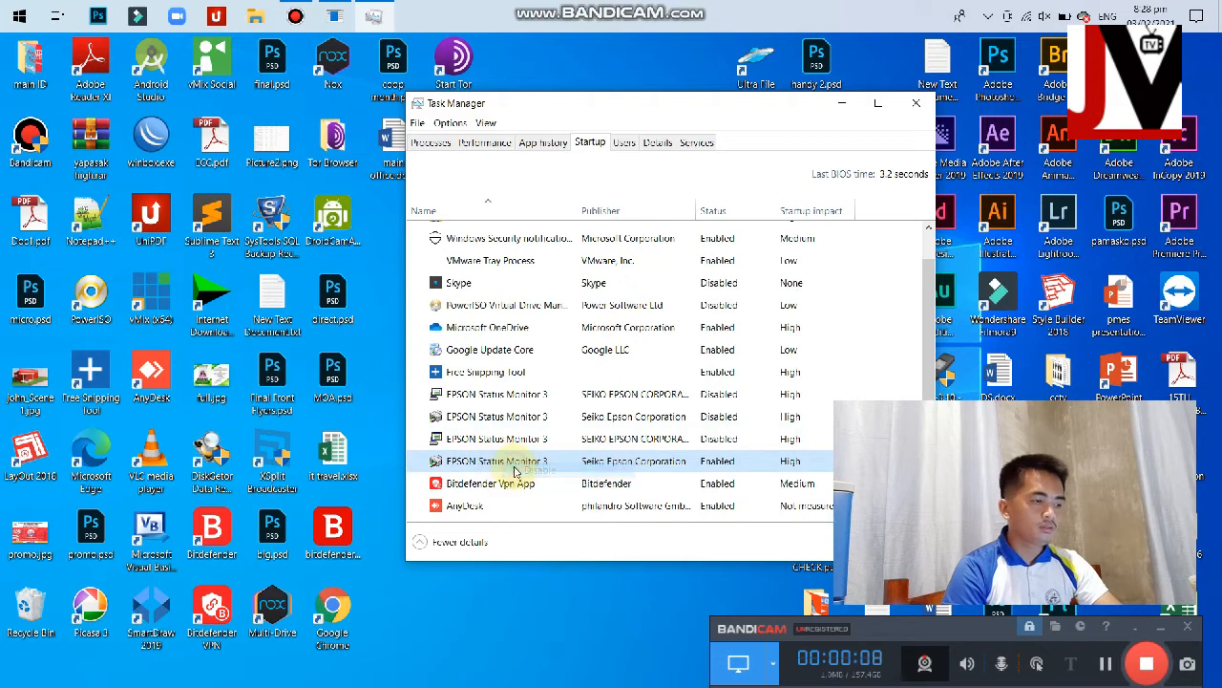
Step: Disable the AnyDesk entry in the startup items
scroll(511, 454, "down", 1)
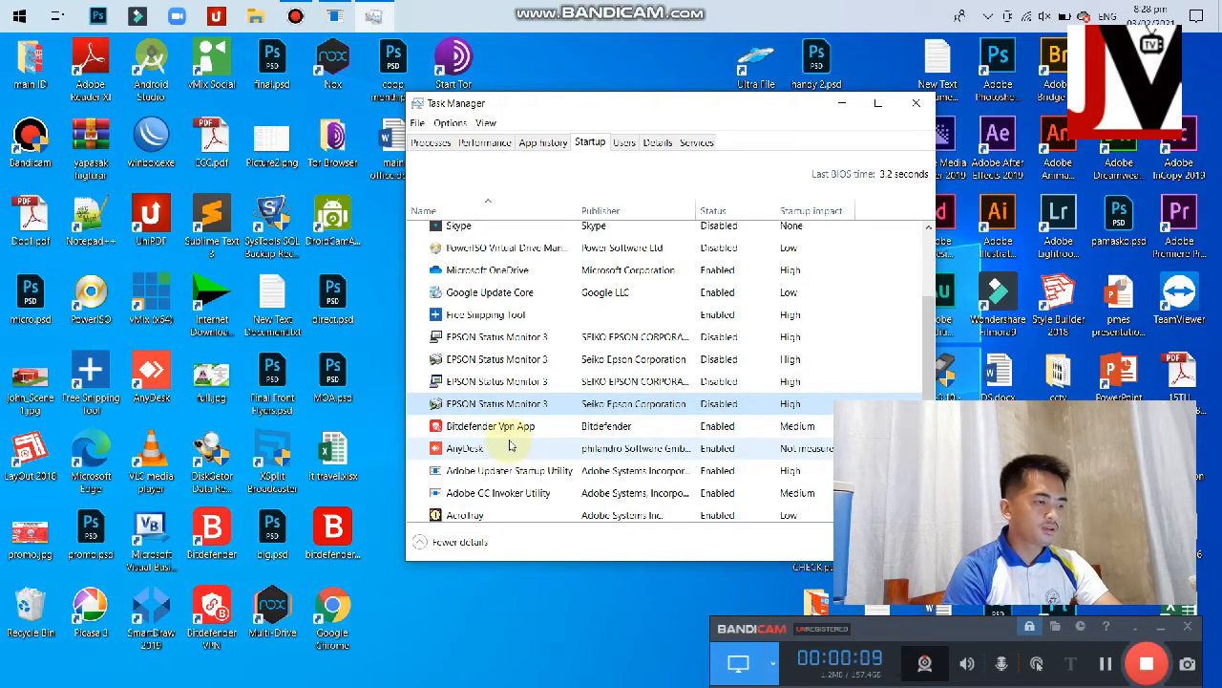
left_click(503, 426)
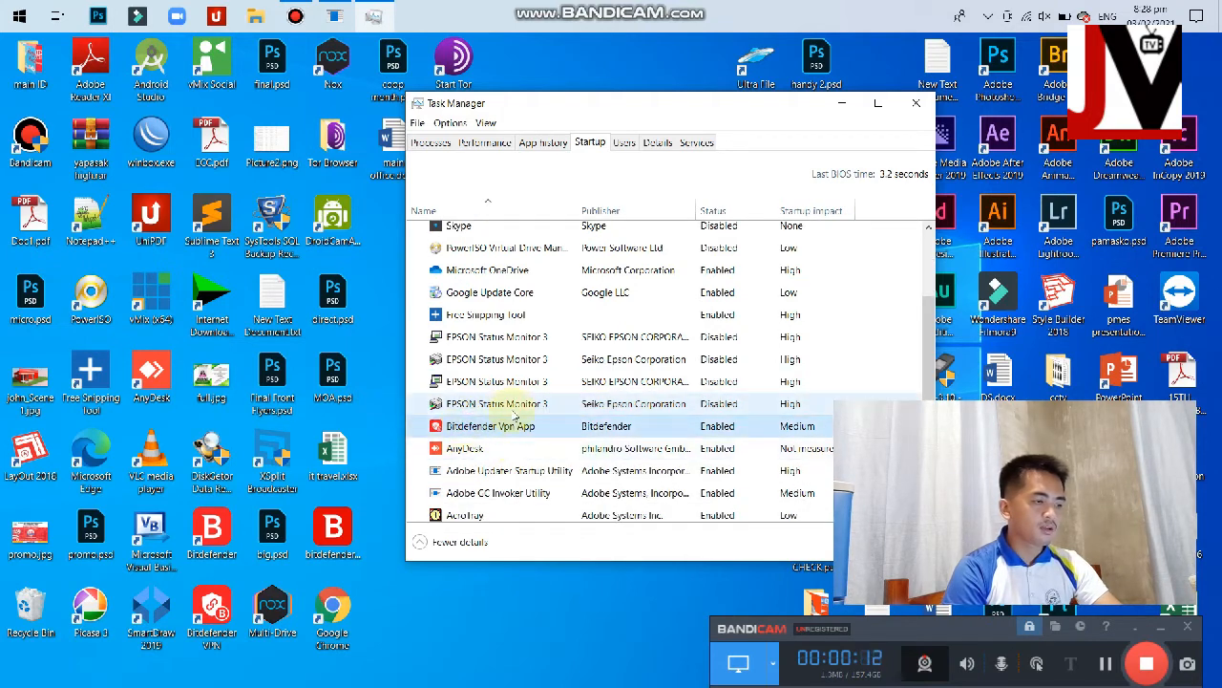
left_click(461, 448)
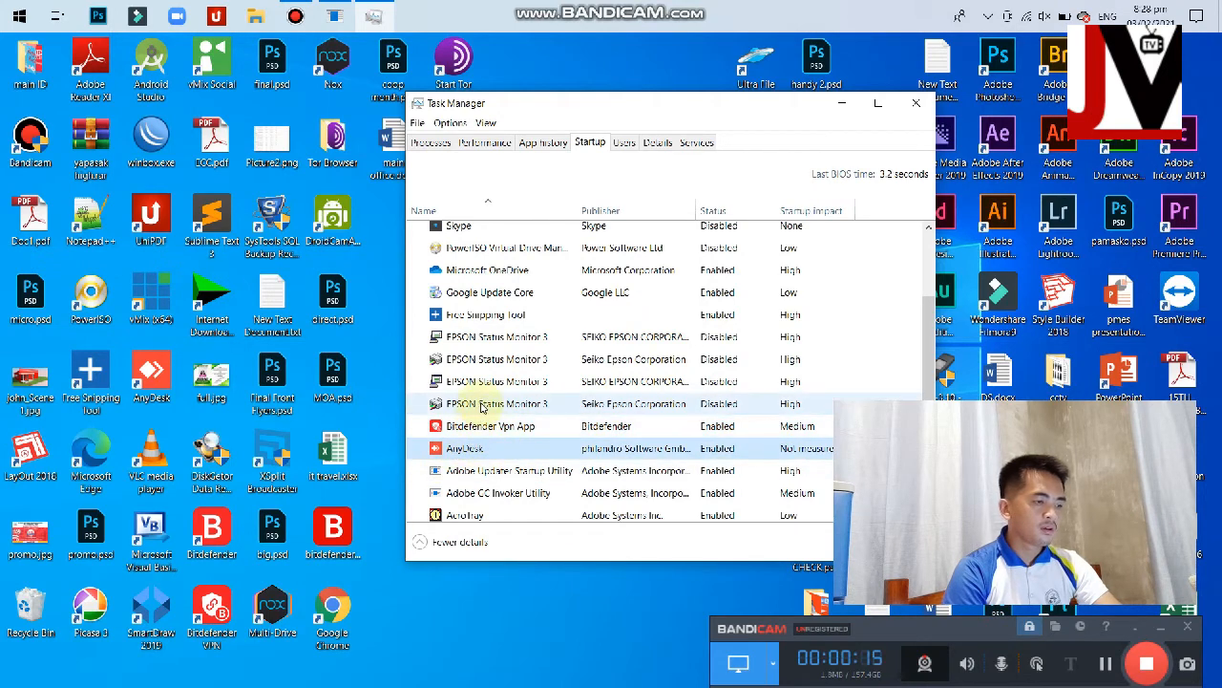
right_click(467, 454)
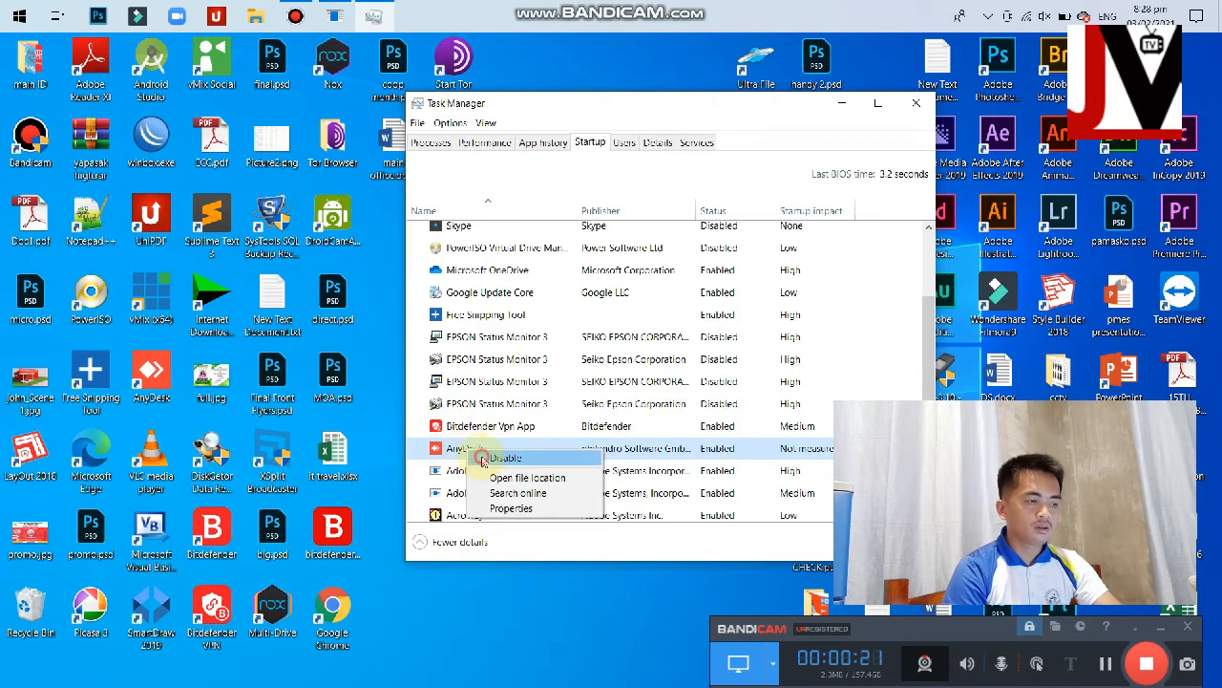
left_click(478, 458)
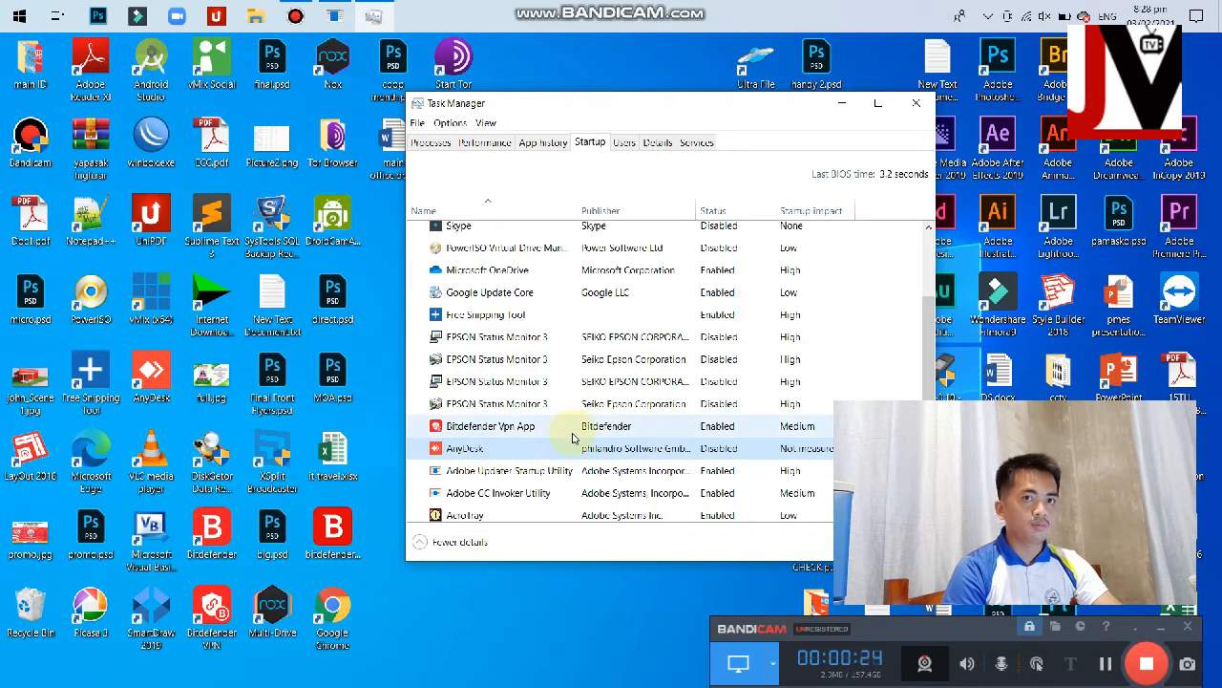
scroll(570, 438, "down", 1)
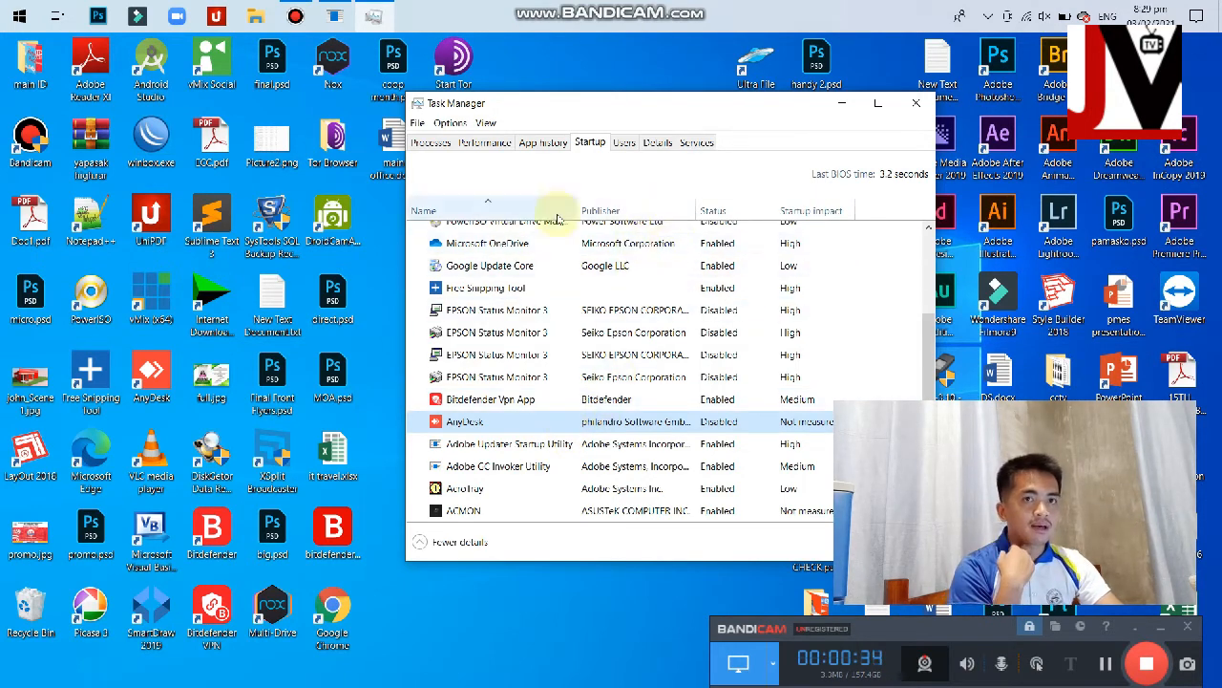
Step: Close Task Manager, apply the System Configuration changes and exit without restarting the computer
left_click(914, 105)
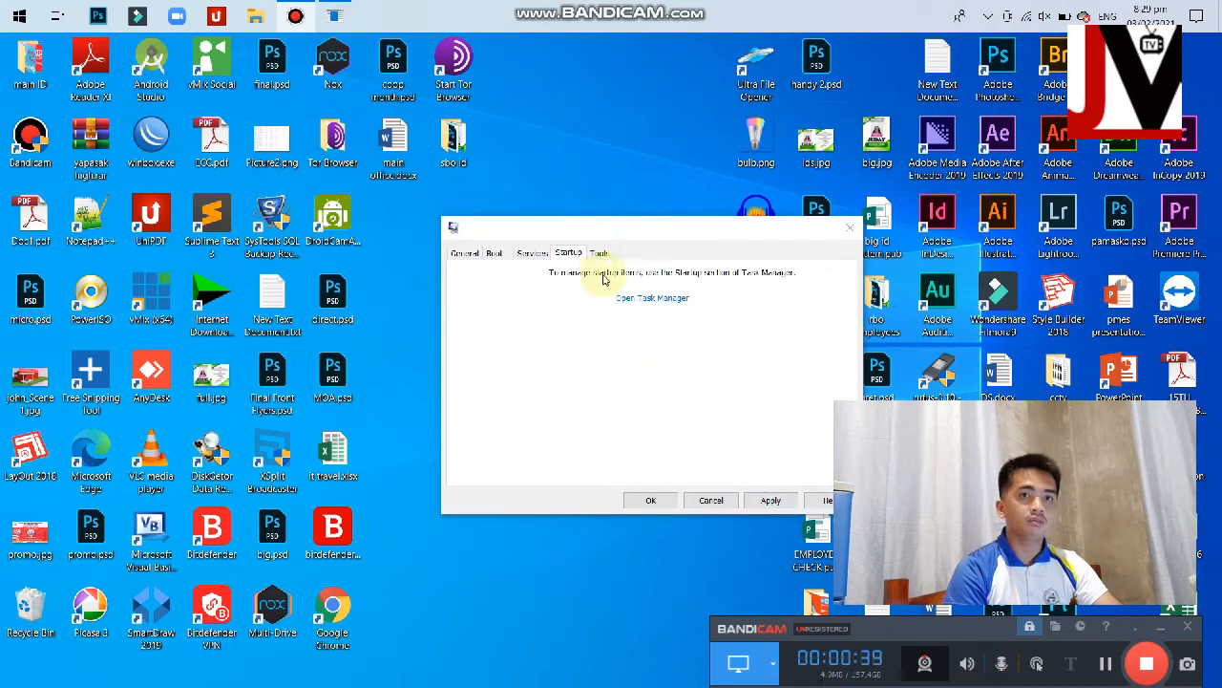
left_click(763, 503)
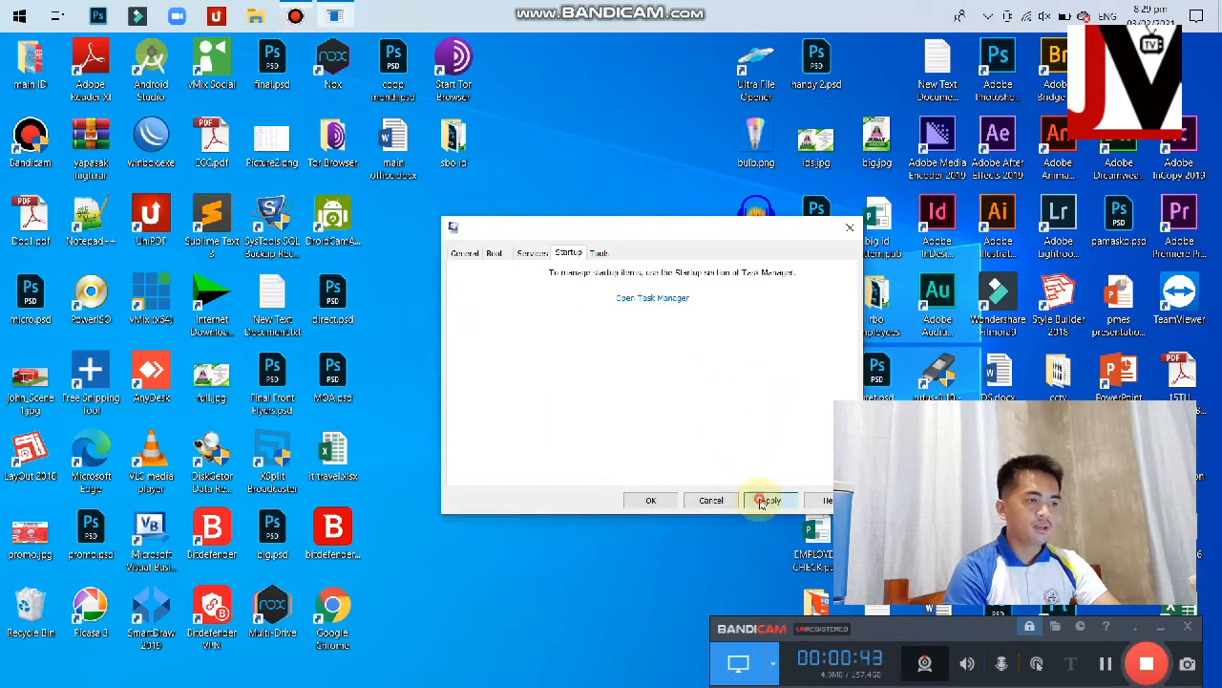
left_click(653, 501)
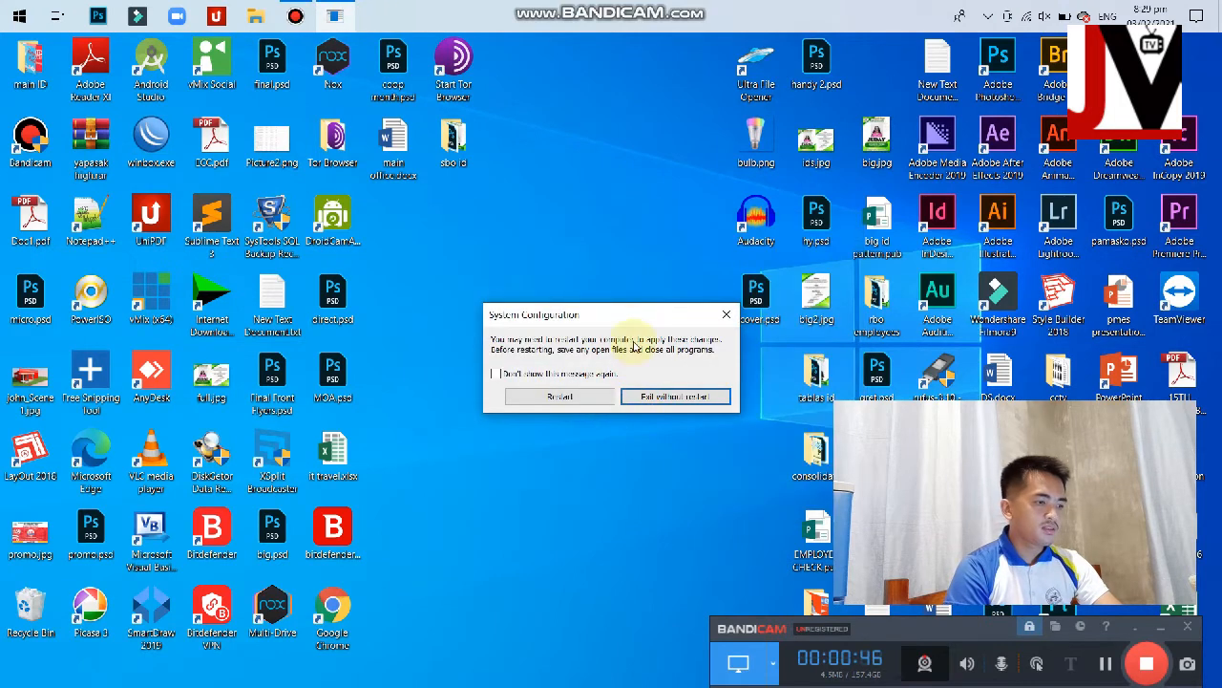
left_click_drag(628, 311, 632, 260)
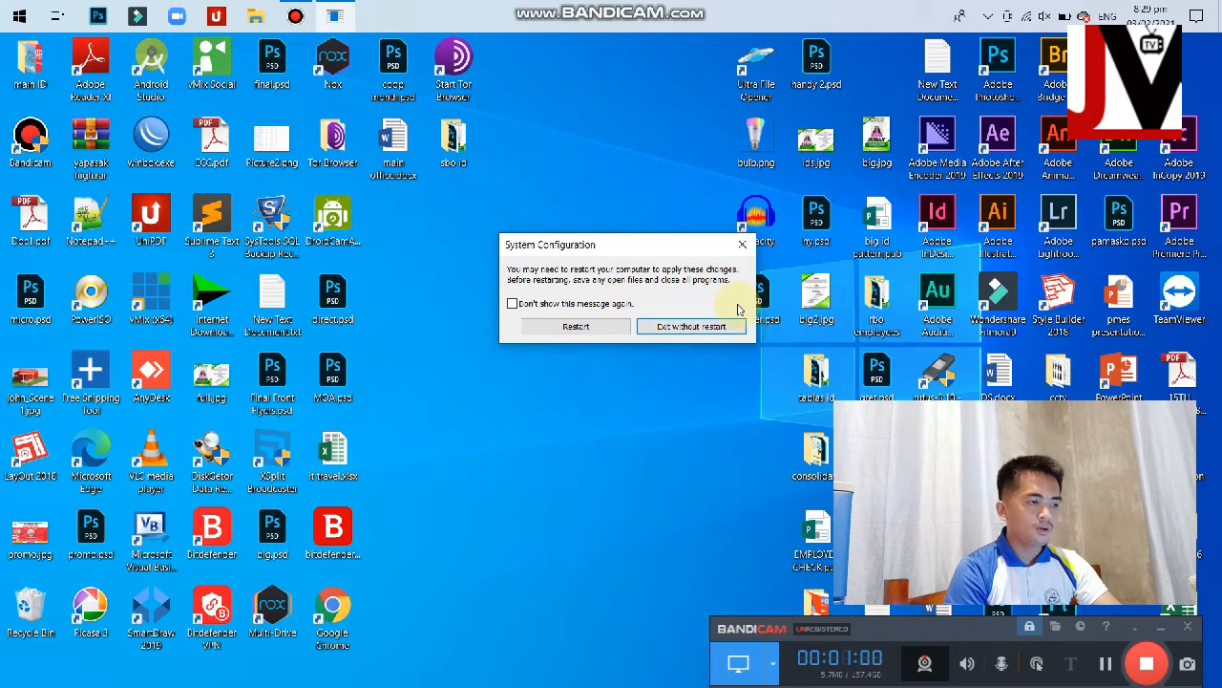
left_click(715, 328)
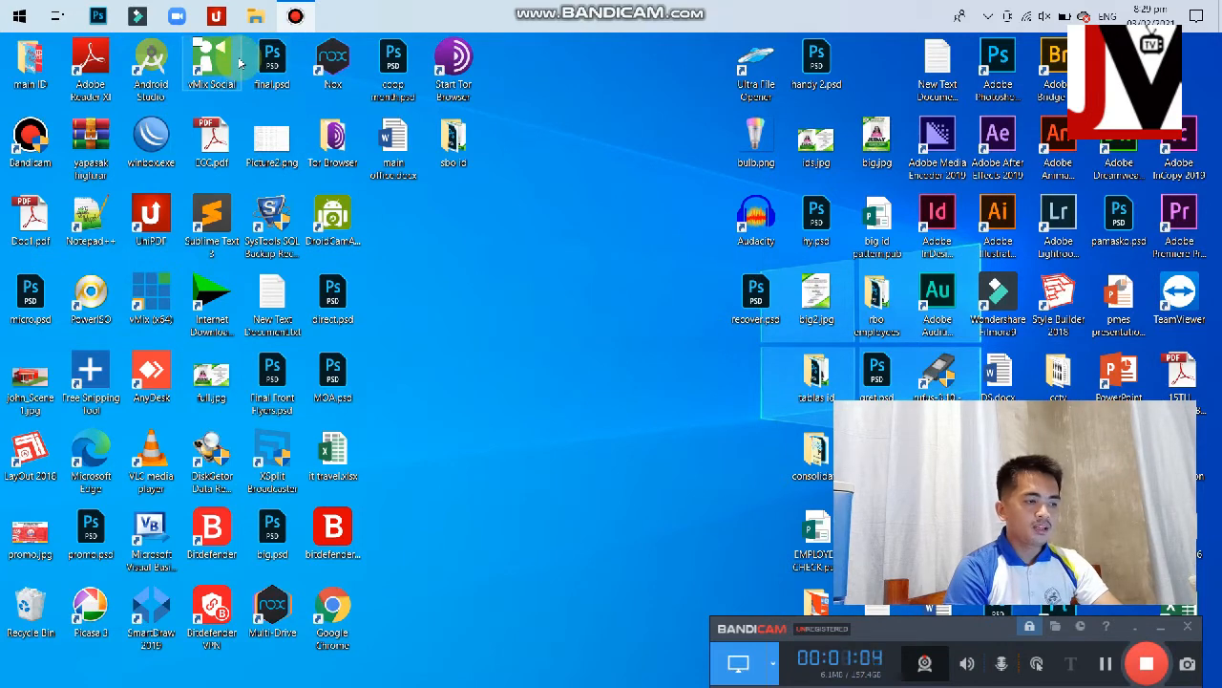
Step: Unpin the Netflix tile from the Start menu
key("super")
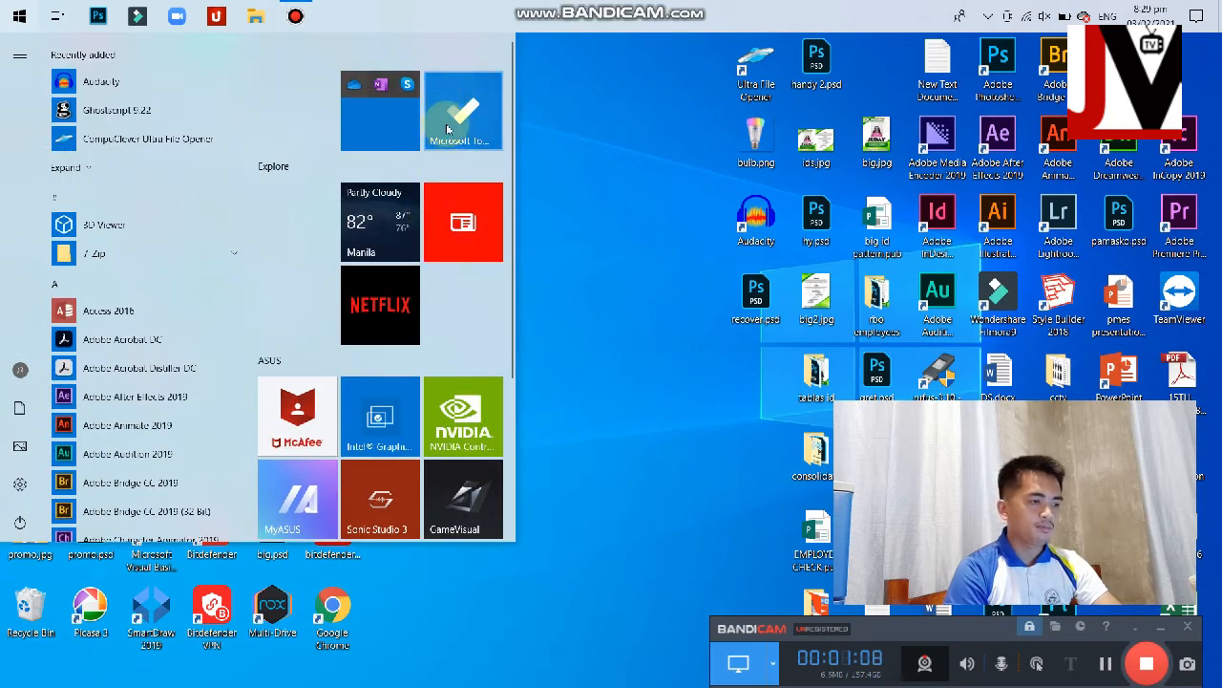
scroll(371, 420, "down", 3)
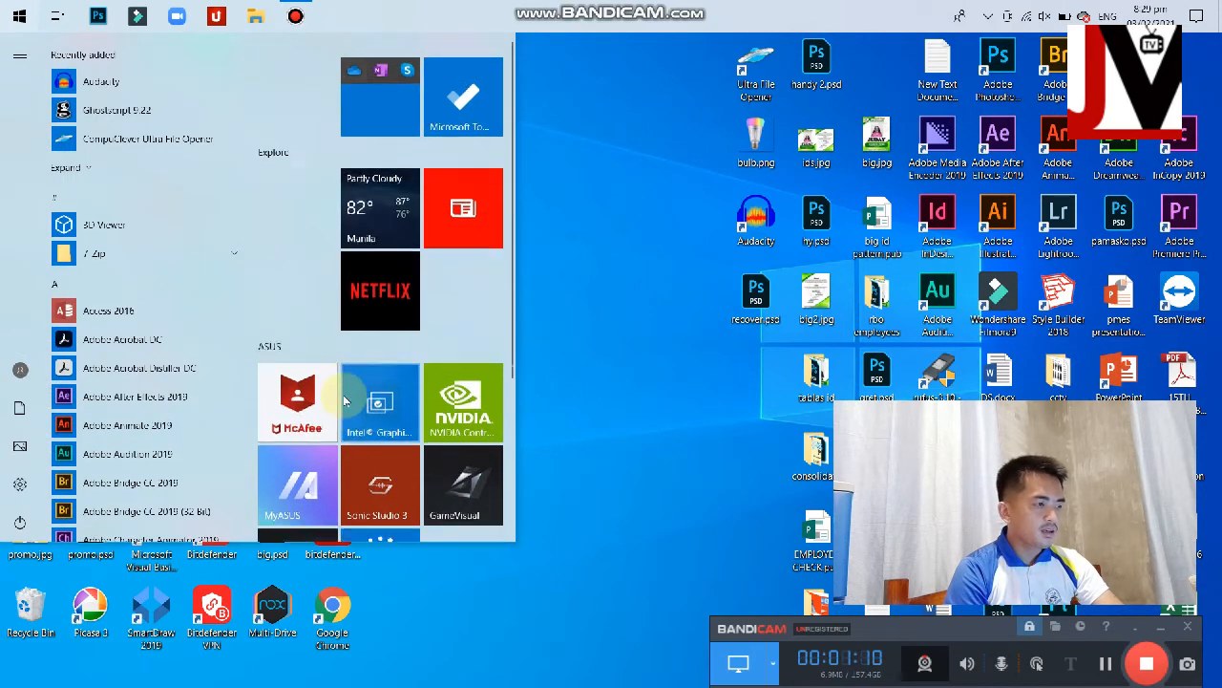
scroll(346, 399, "up", 3)
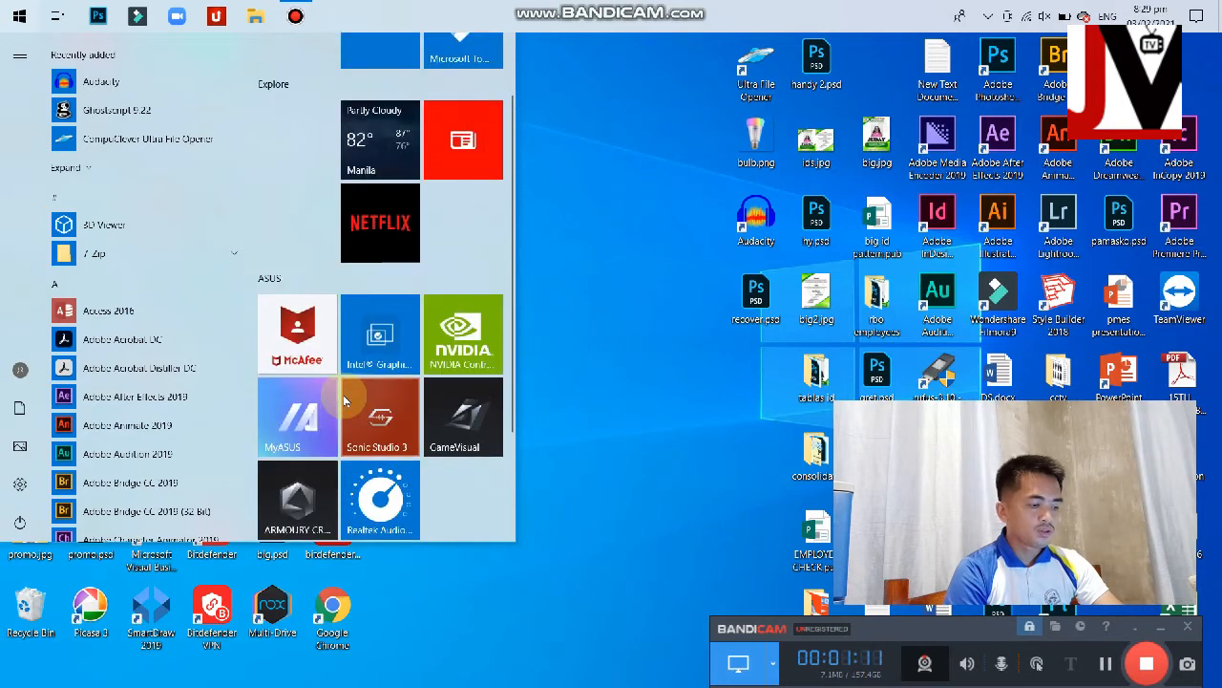
scroll(368, 234, "down", 3)
scroll(373, 227, "down", 1)
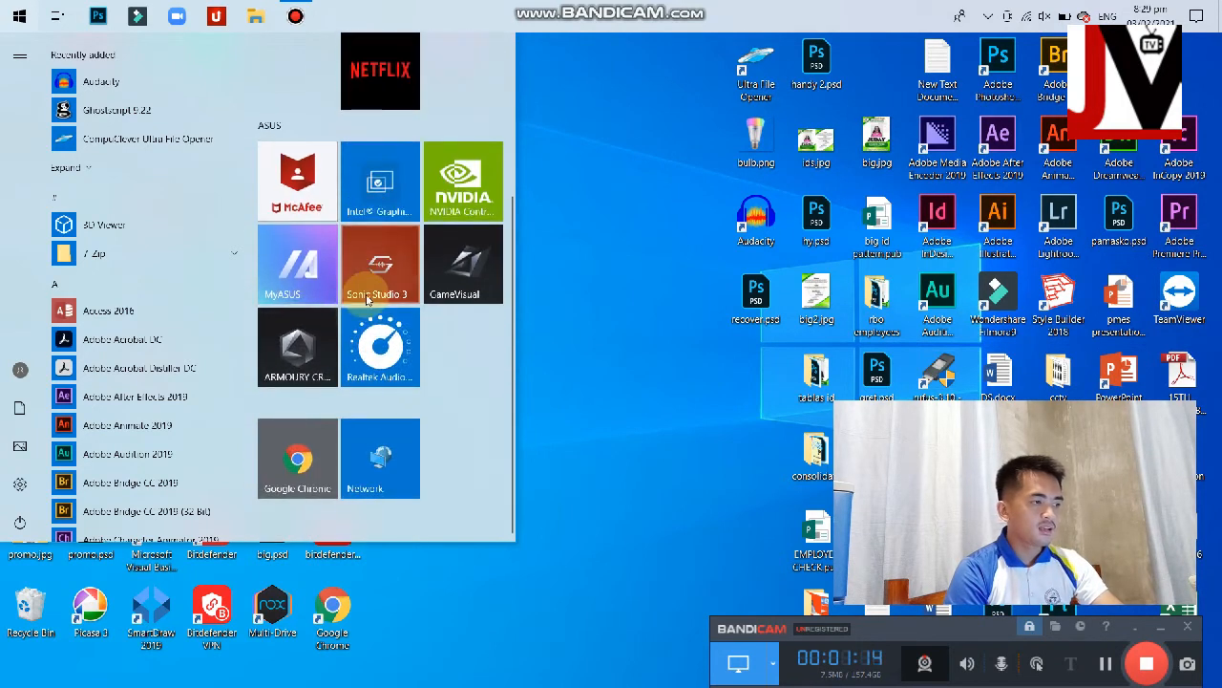
scroll(444, 409, "up", 1)
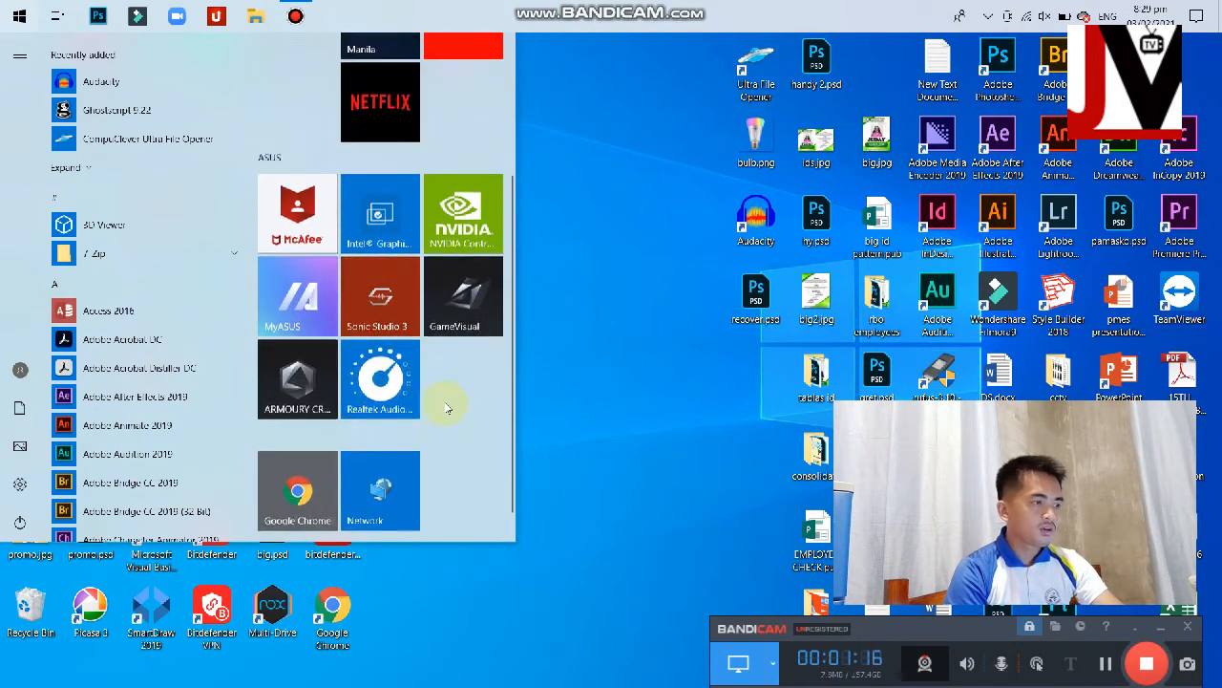
scroll(358, 308, "up", 1)
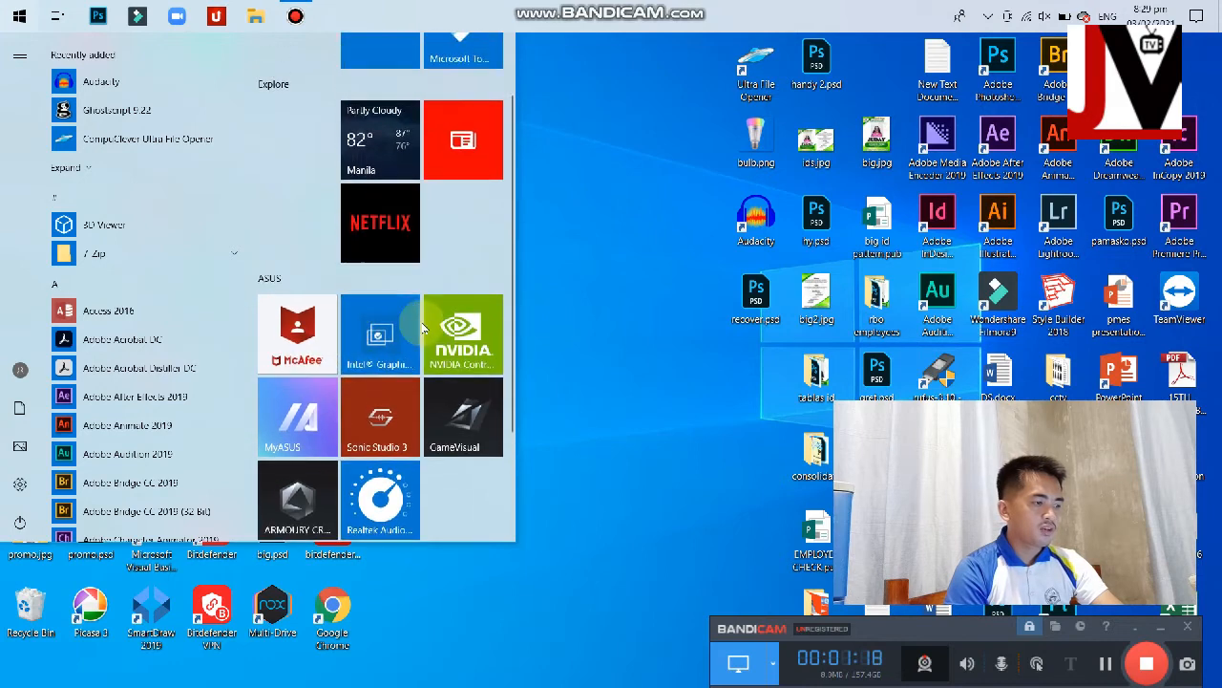
scroll(402, 310, "up", 2)
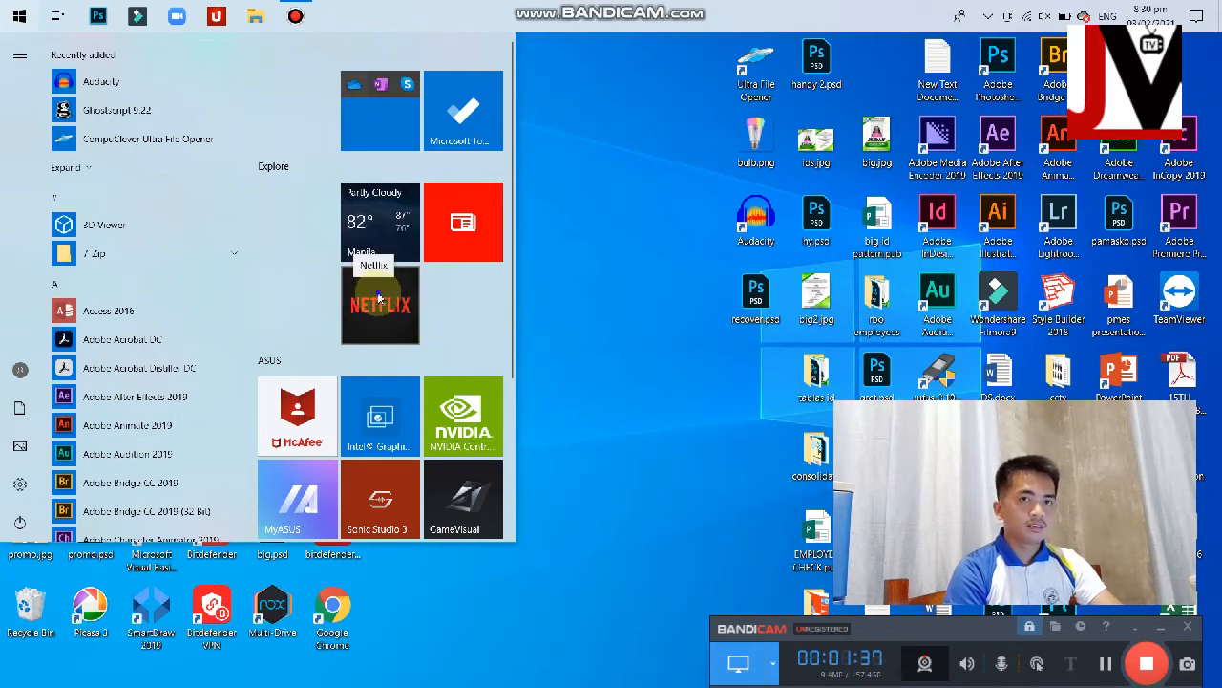
right_click(379, 298)
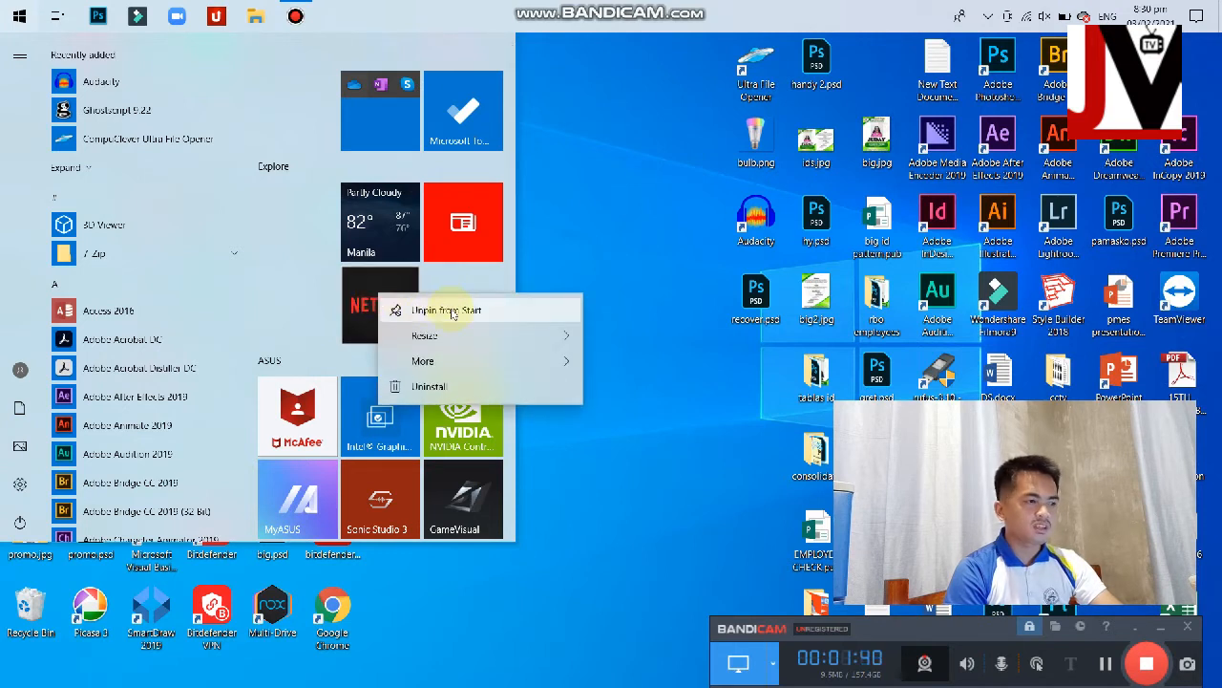
right_click(370, 297)
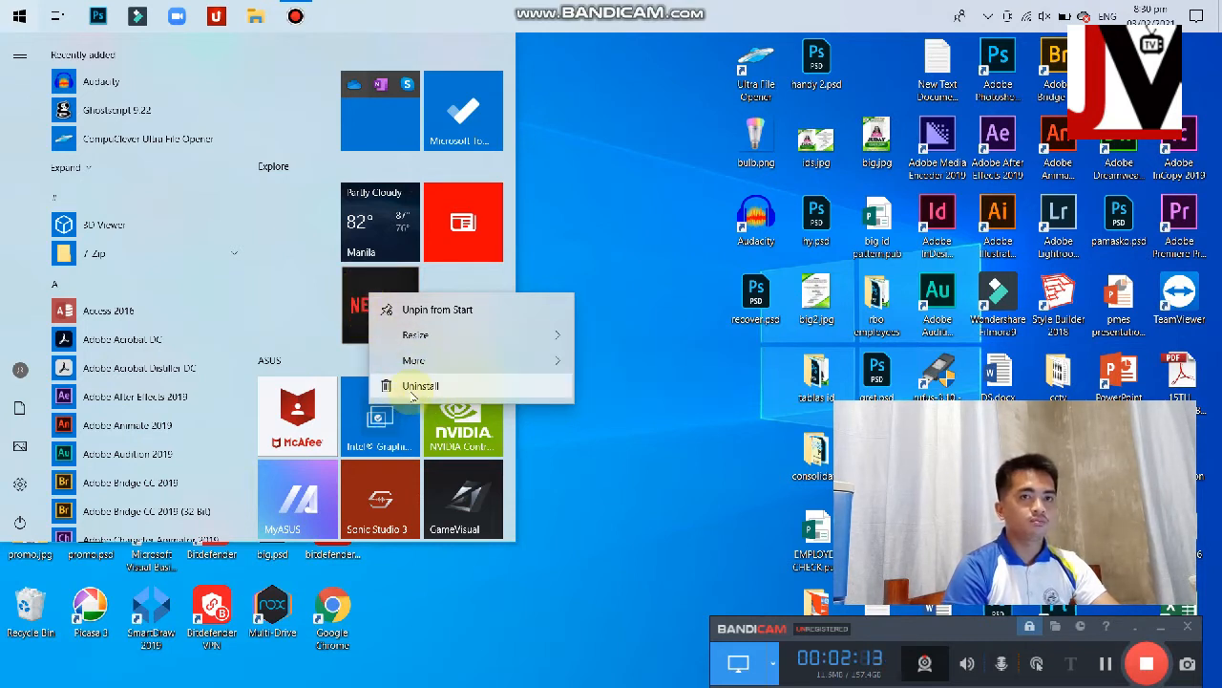
left_click(435, 311)
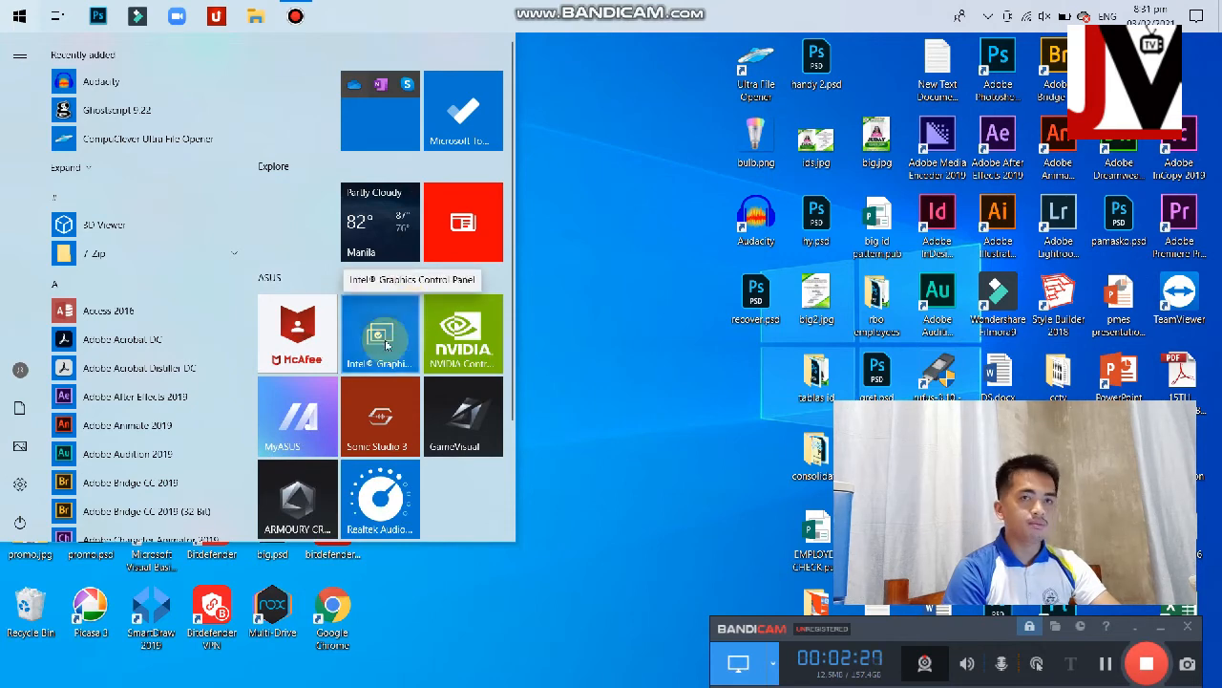
Step: Look through the remaining Start menu tiles and close the Start menu
scroll(373, 358, "down", 2)
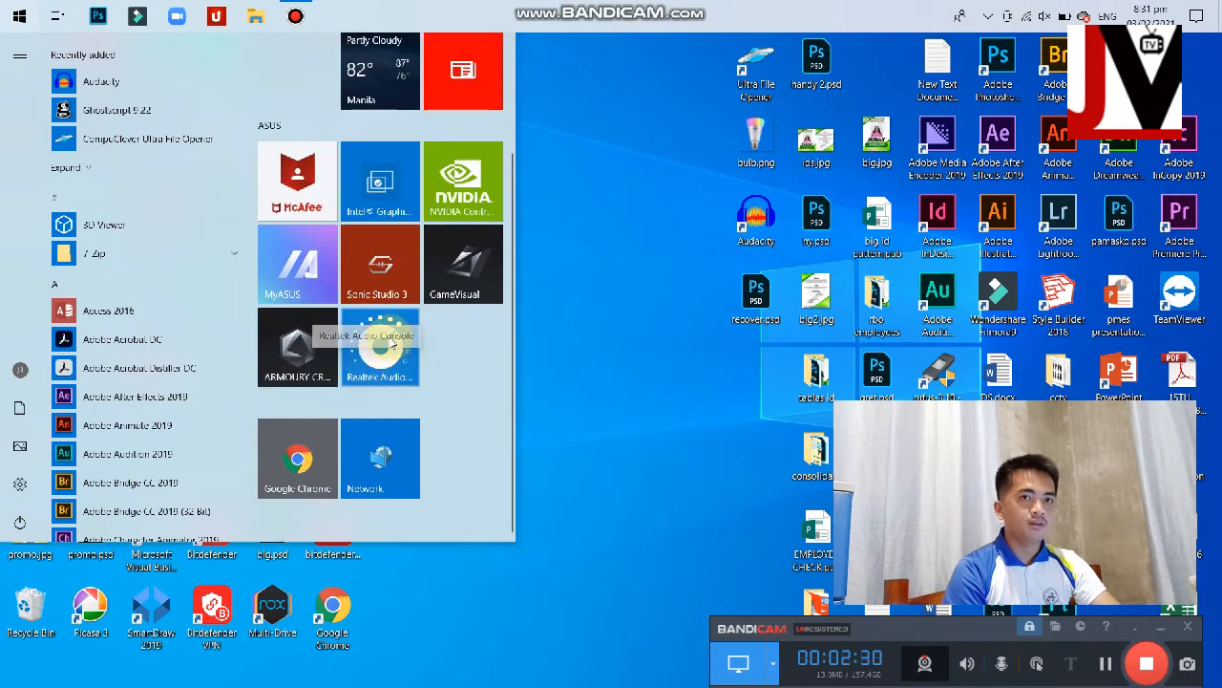
scroll(401, 344, "up", 2)
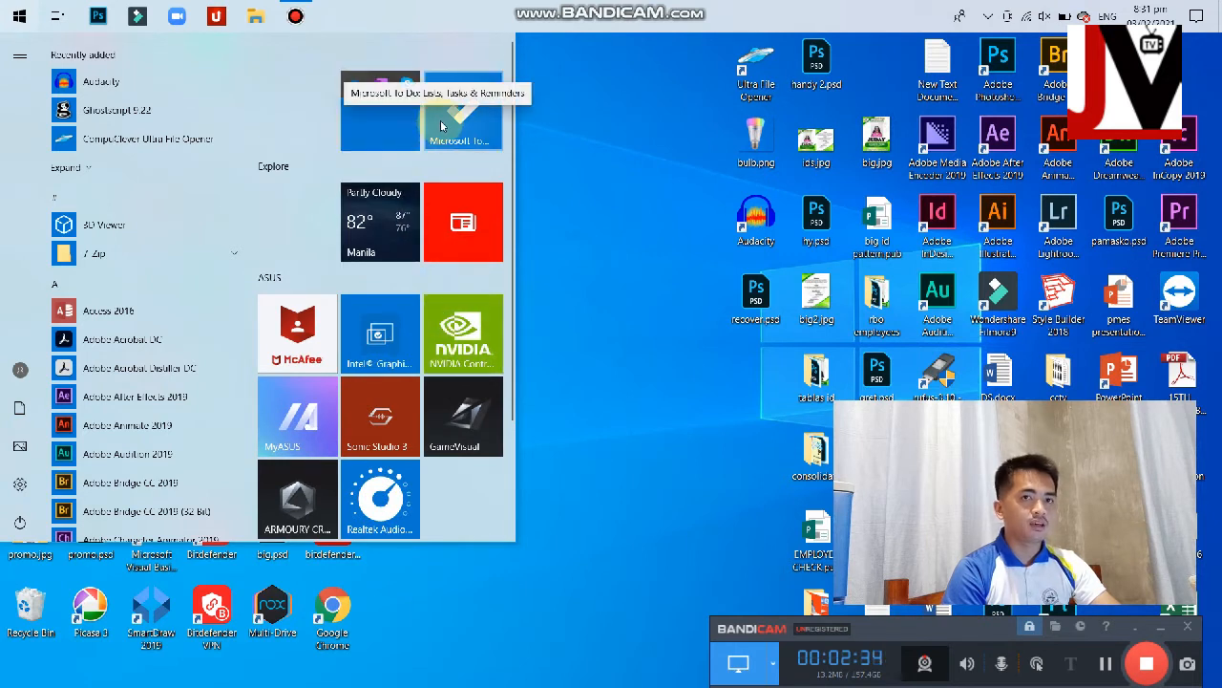
scroll(373, 179, "down", 2)
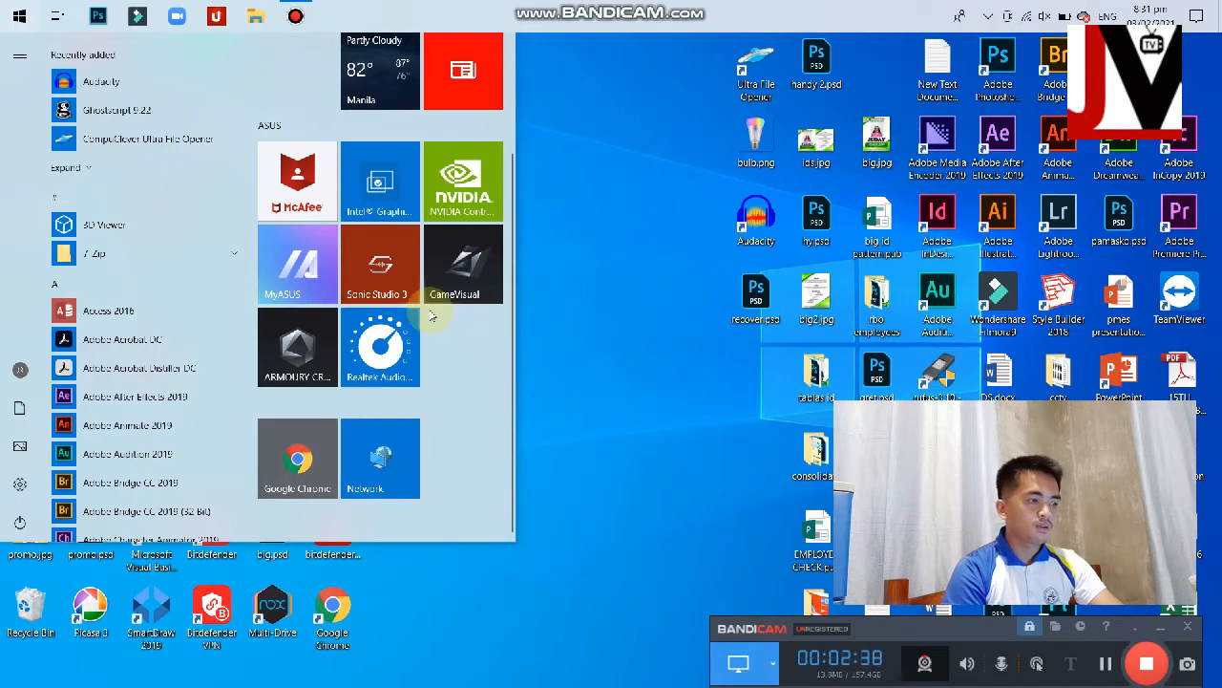
scroll(436, 309, "up", 2)
scroll(445, 186, "down", 1)
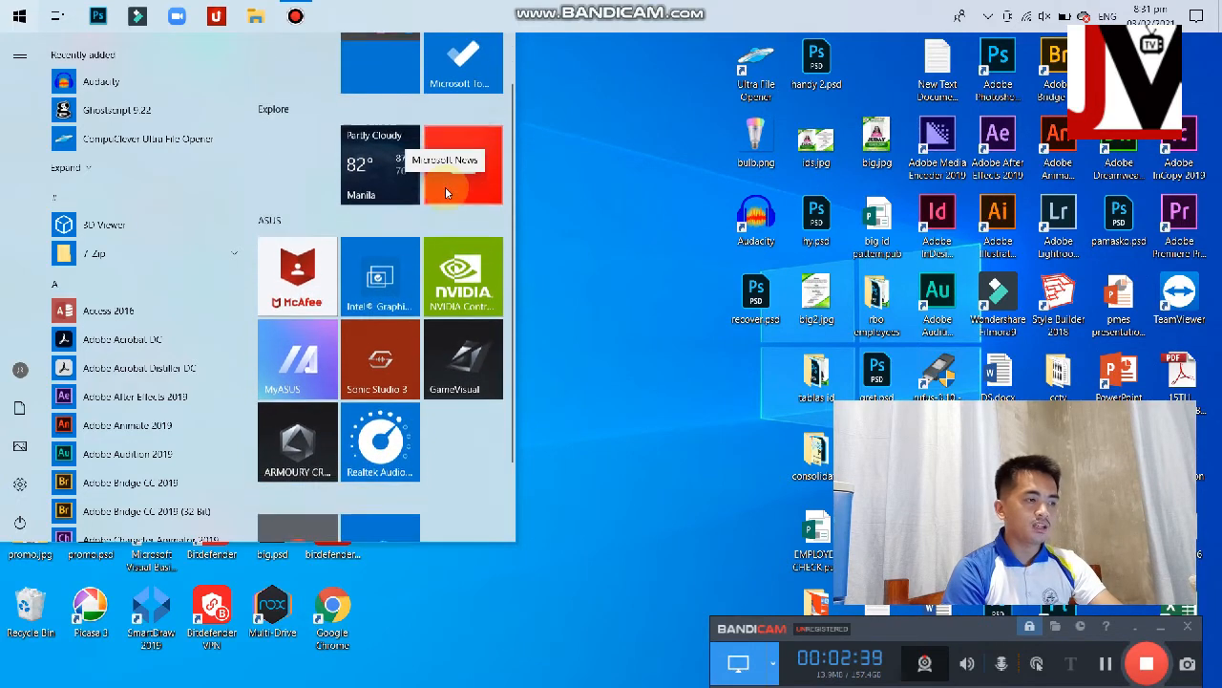
scroll(364, 380, "down", 1)
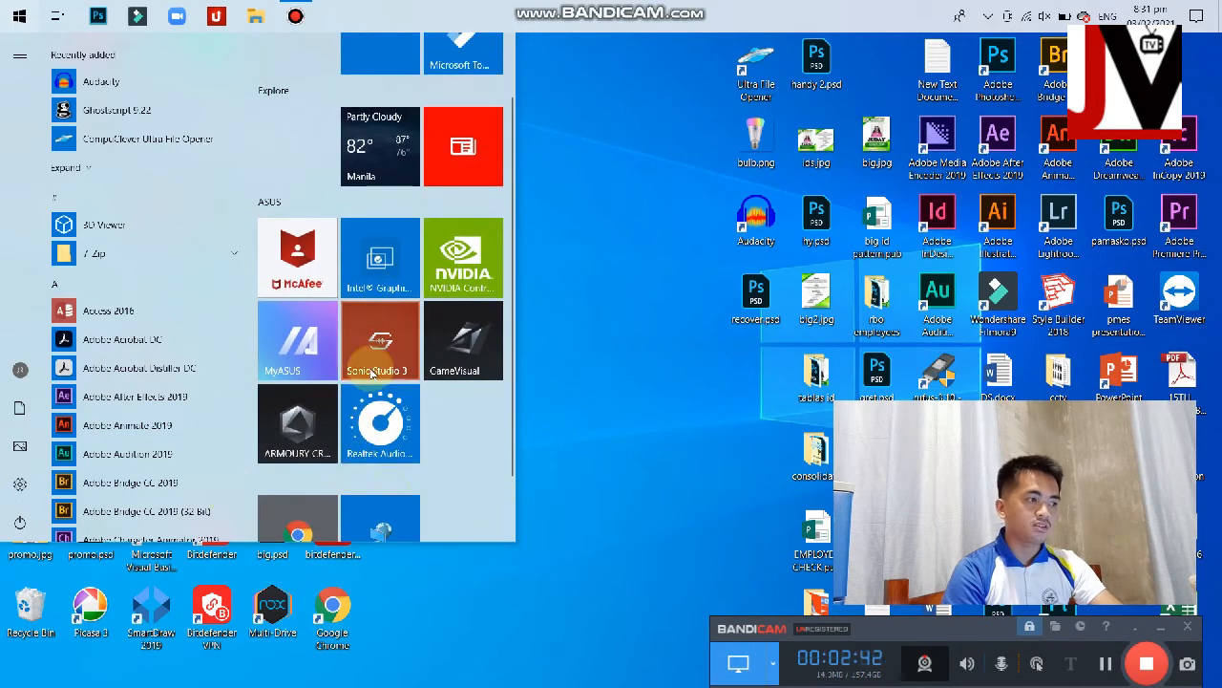
left_click(609, 247)
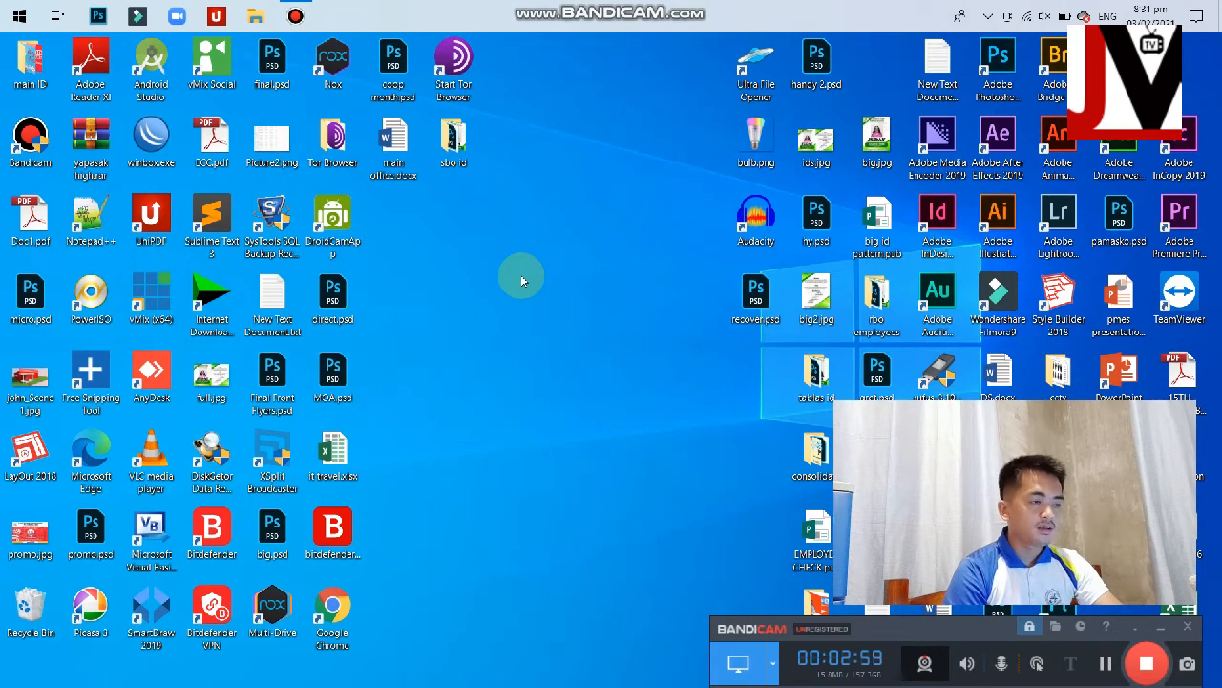
Step: Open the Registry Editor by running the regedit command
key("super+r")
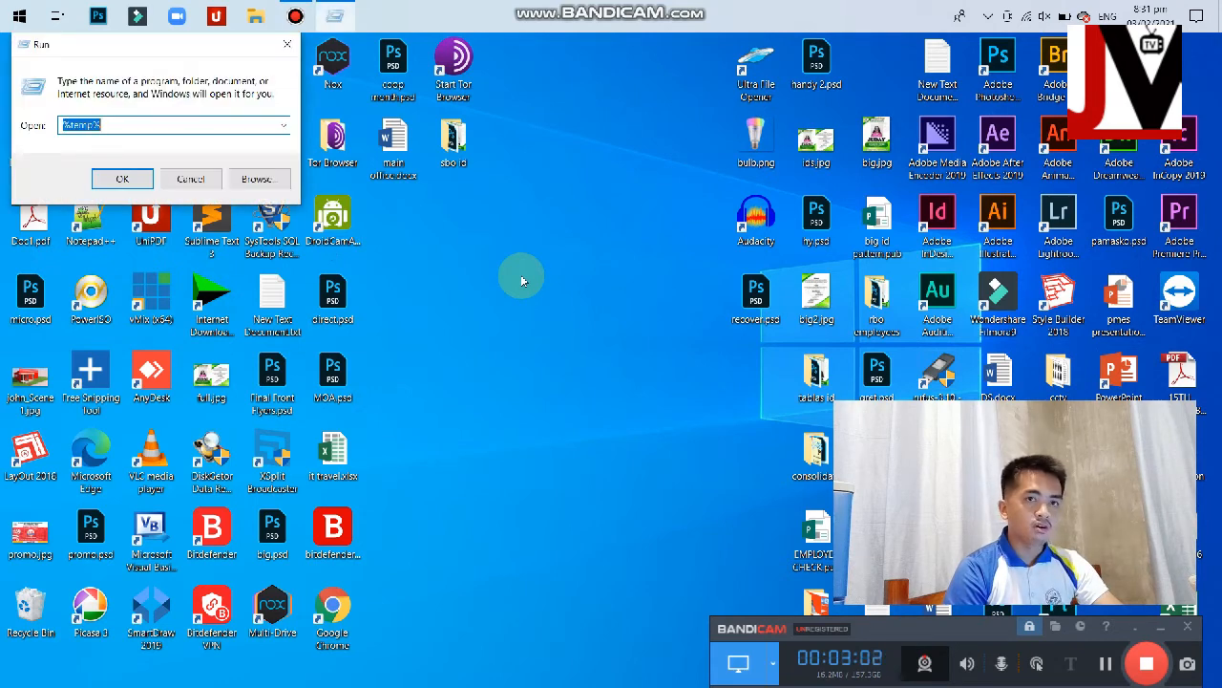
type("re")
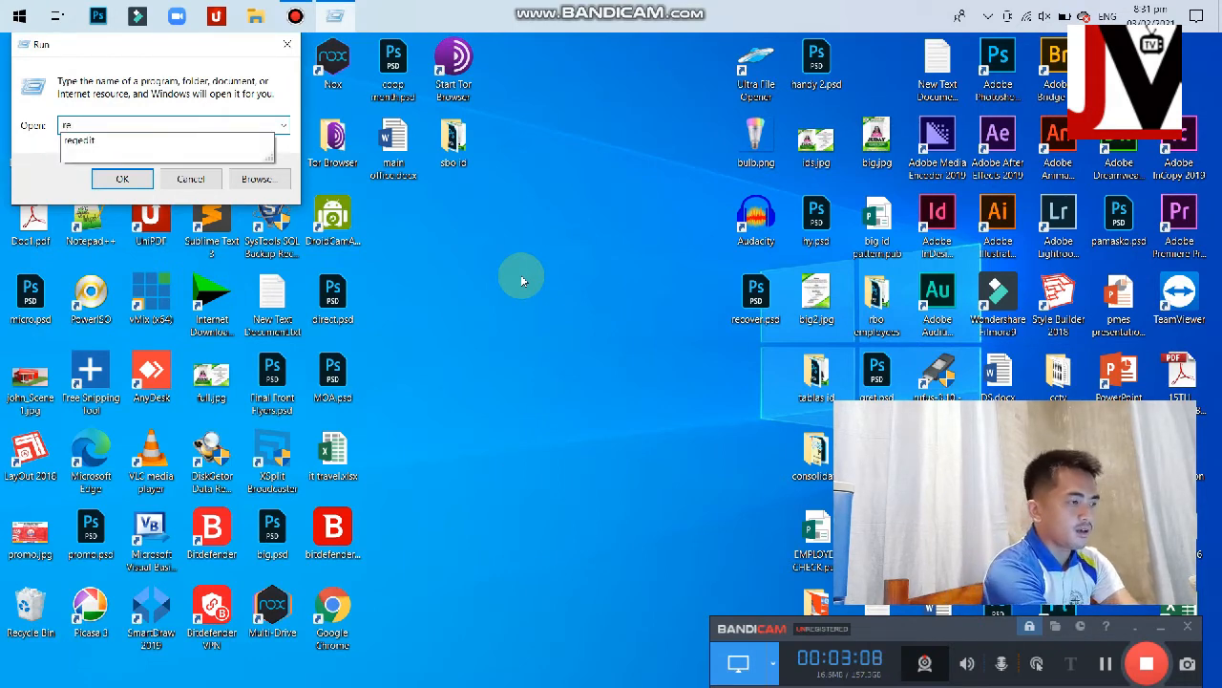
key("Down")
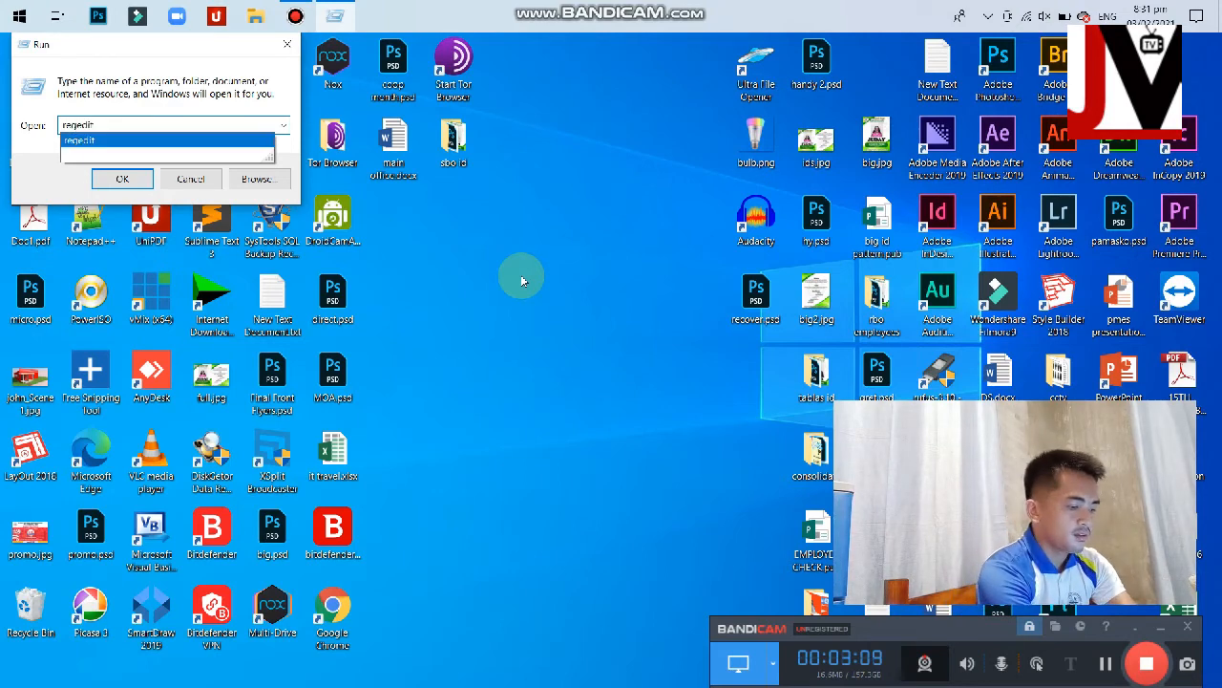
left_click(23, 153)
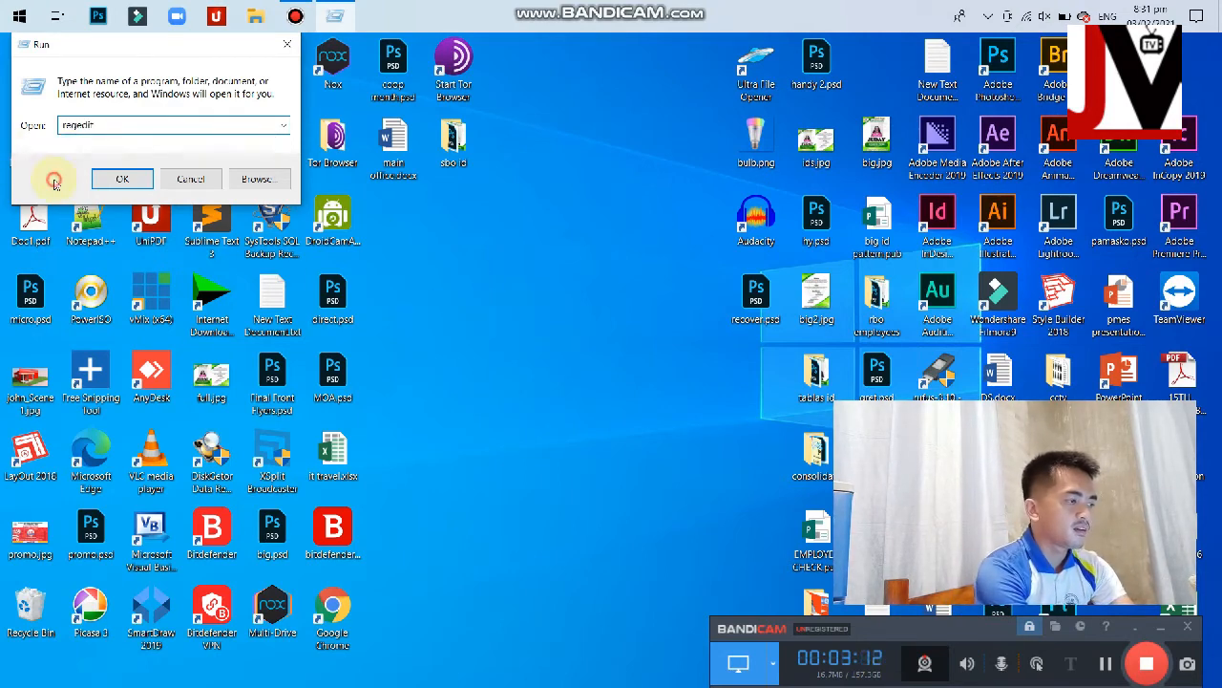
left_click(122, 179)
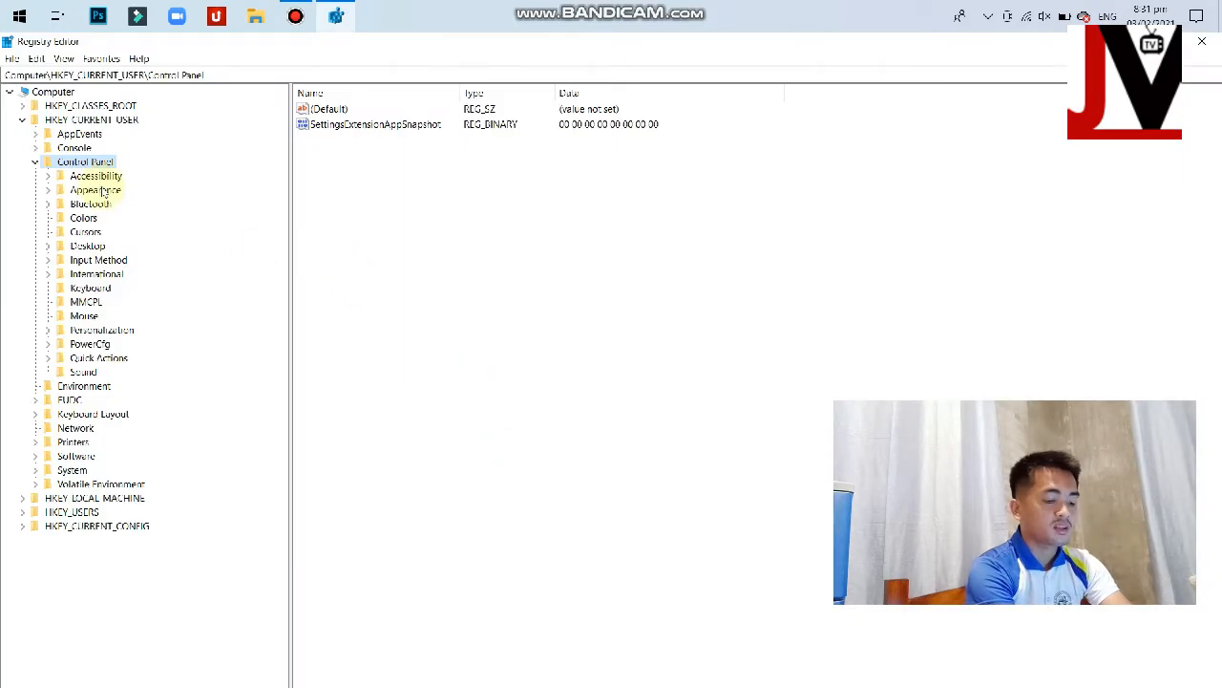
Step: Collapse the open registry branches and expand HKEY_CURRENT_USER again down to the subkeys of Control Panel
left_click(35, 161)
left_click(22, 119)
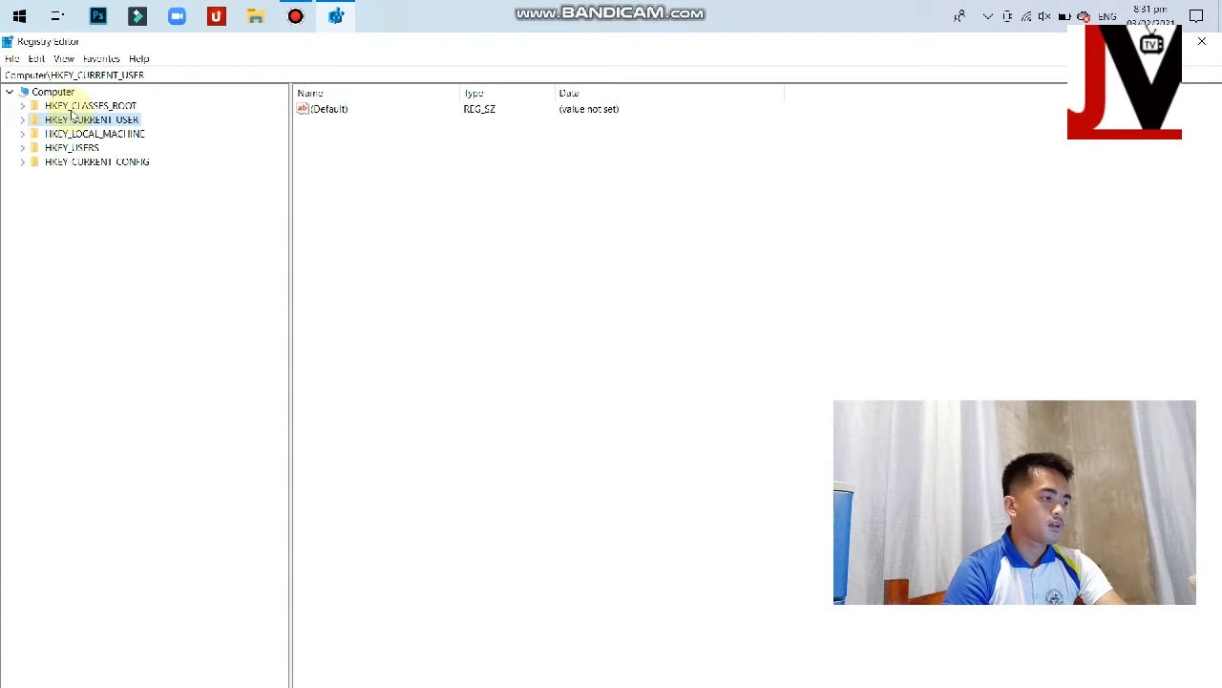
left_click(22, 119)
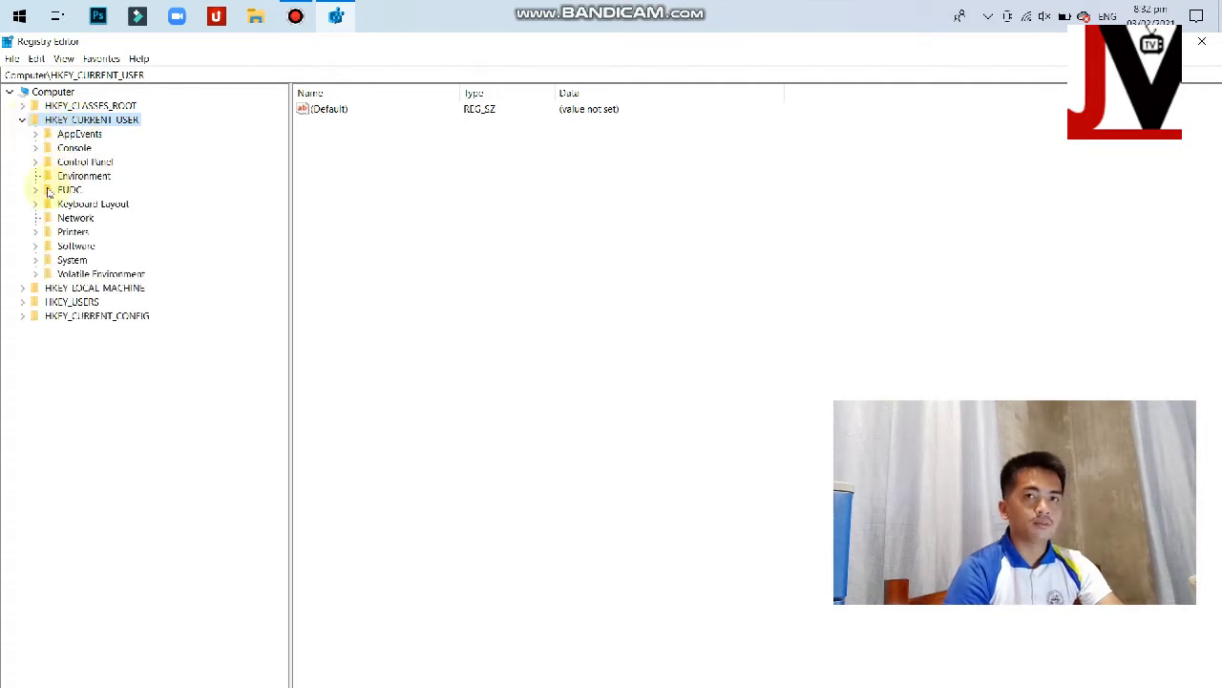
left_click(35, 162)
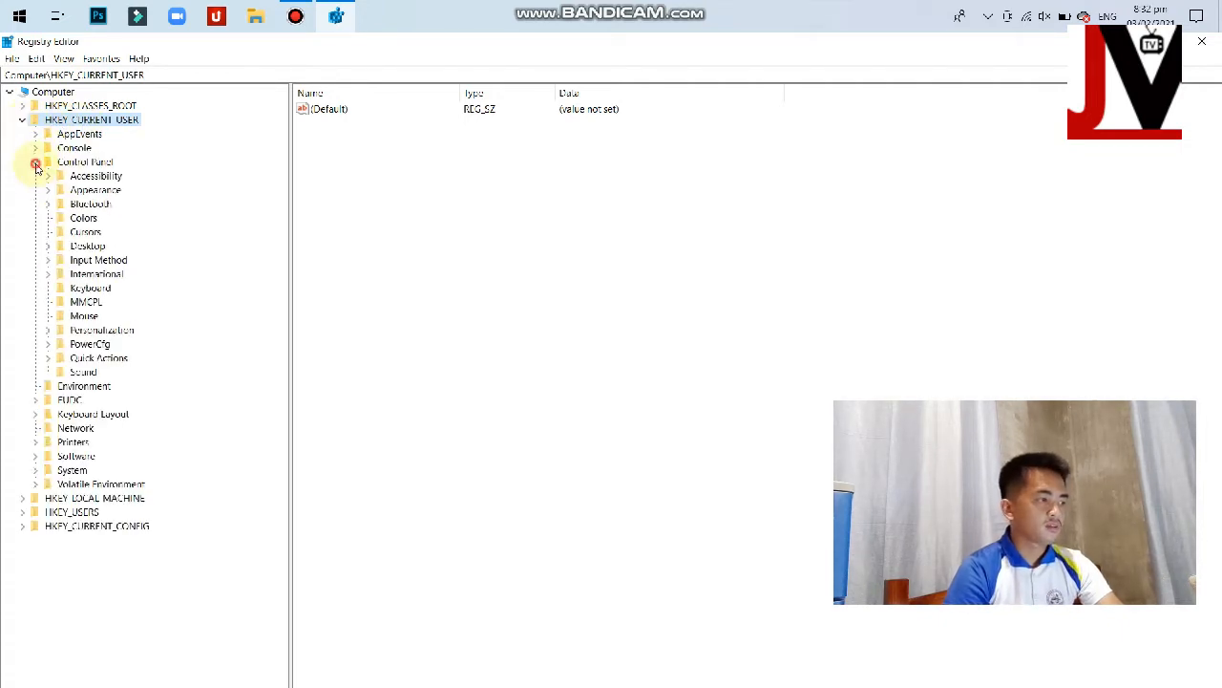
Step: Set MenuShowDelay to 20 in the Desktop key under Control Panel and close the Registry Editor
left_click(48, 247)
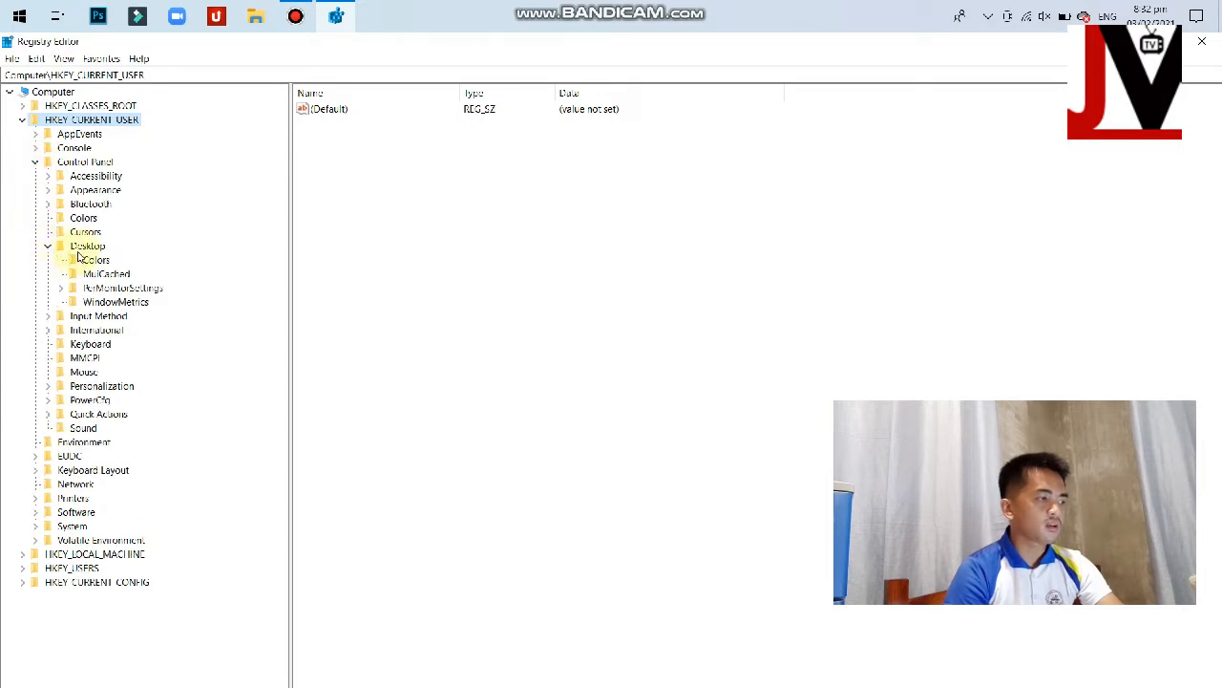
left_click(84, 247)
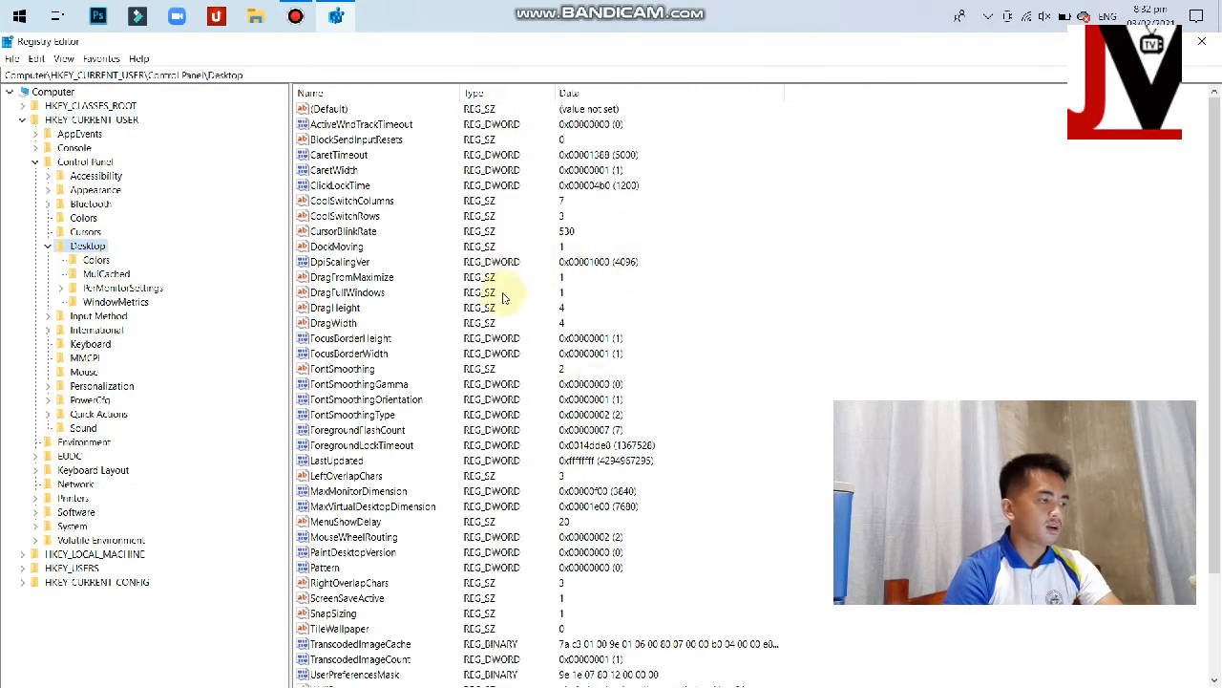
left_click(358, 524)
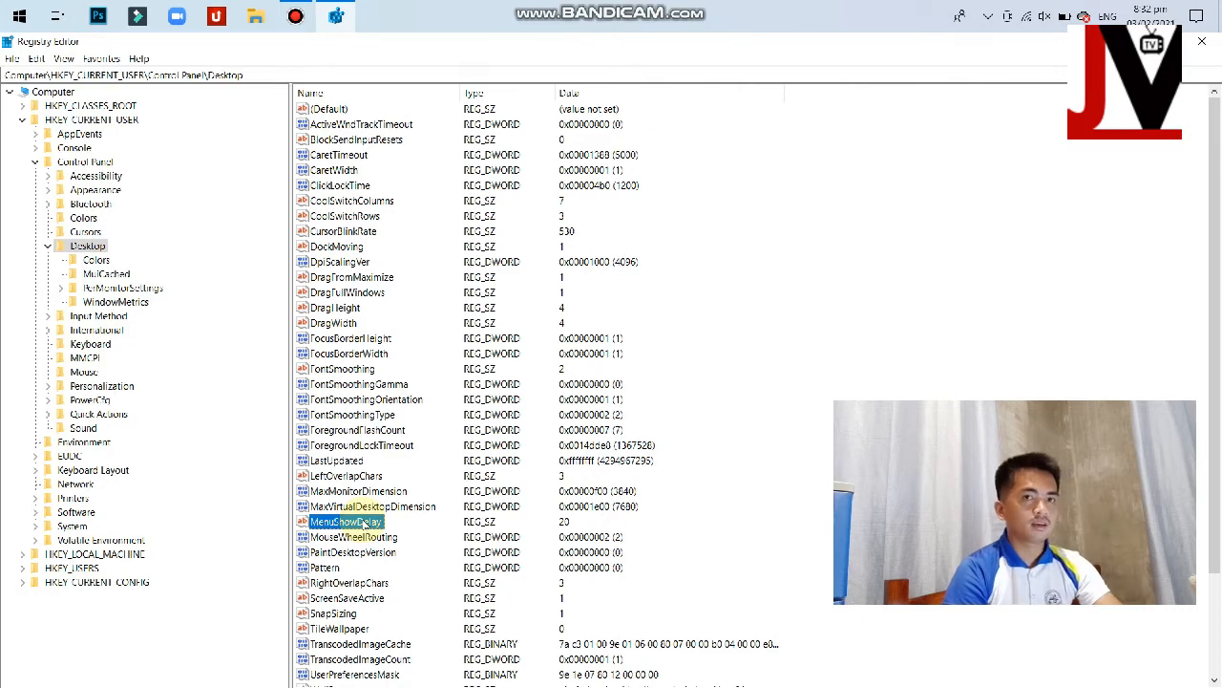
double_click(363, 522)
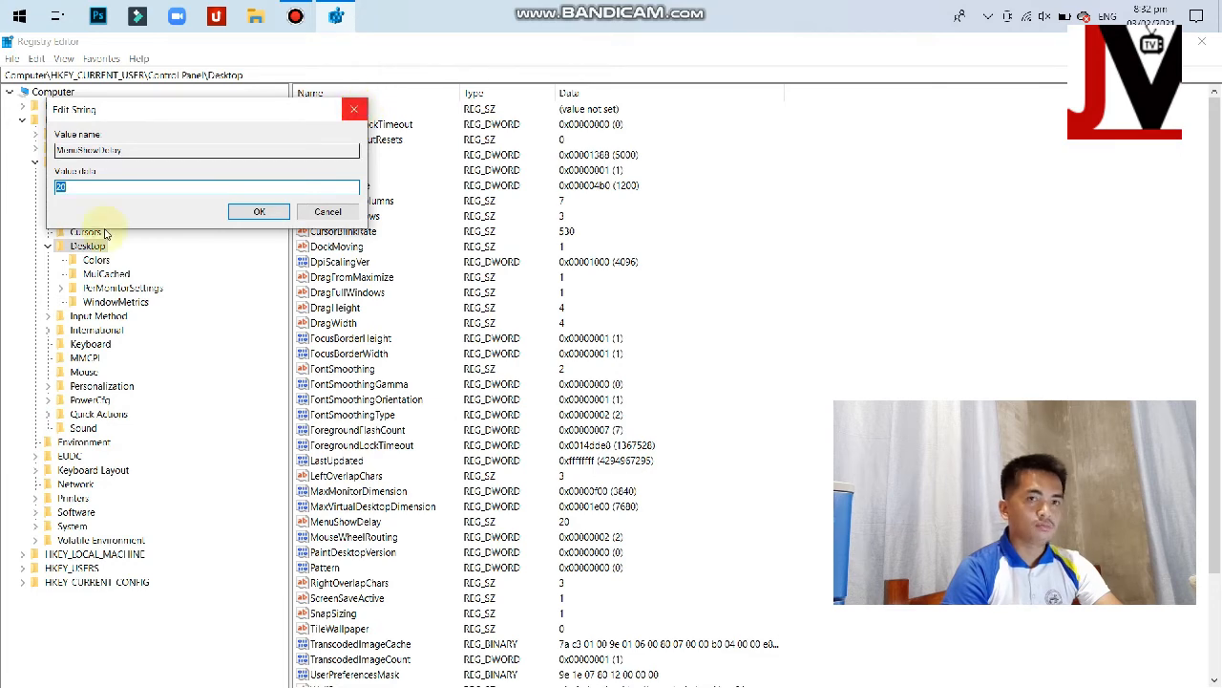
left_click_drag(153, 127, 565, 147)
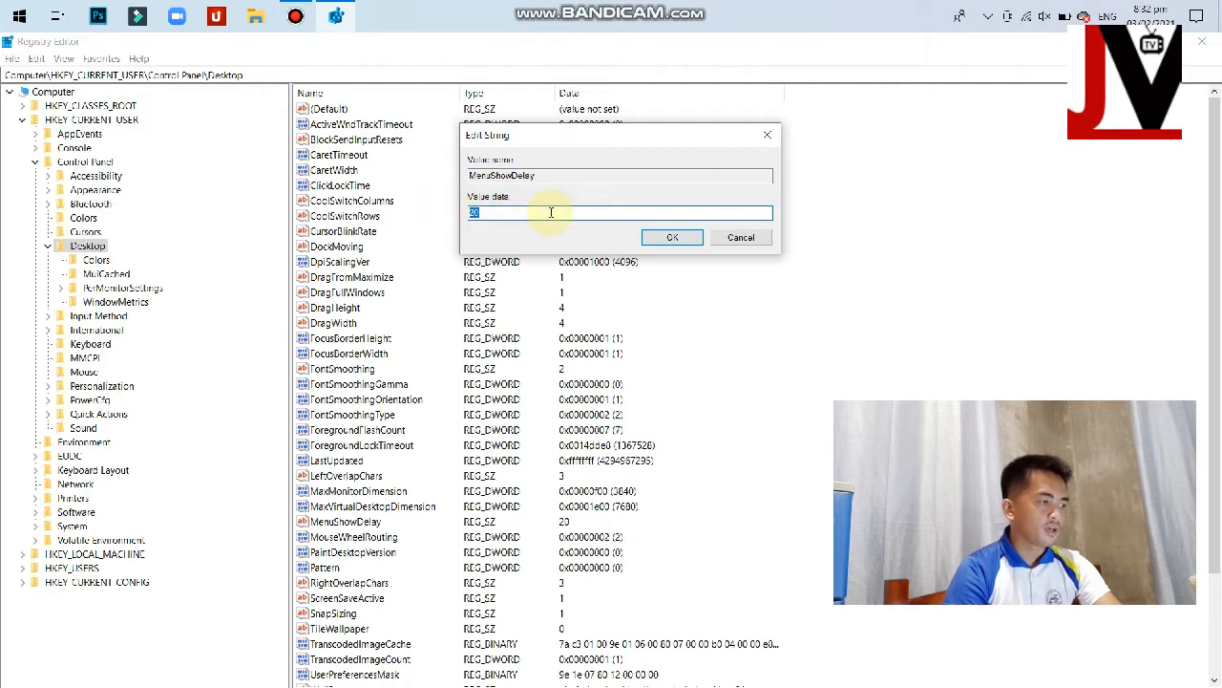
left_click(512, 215)
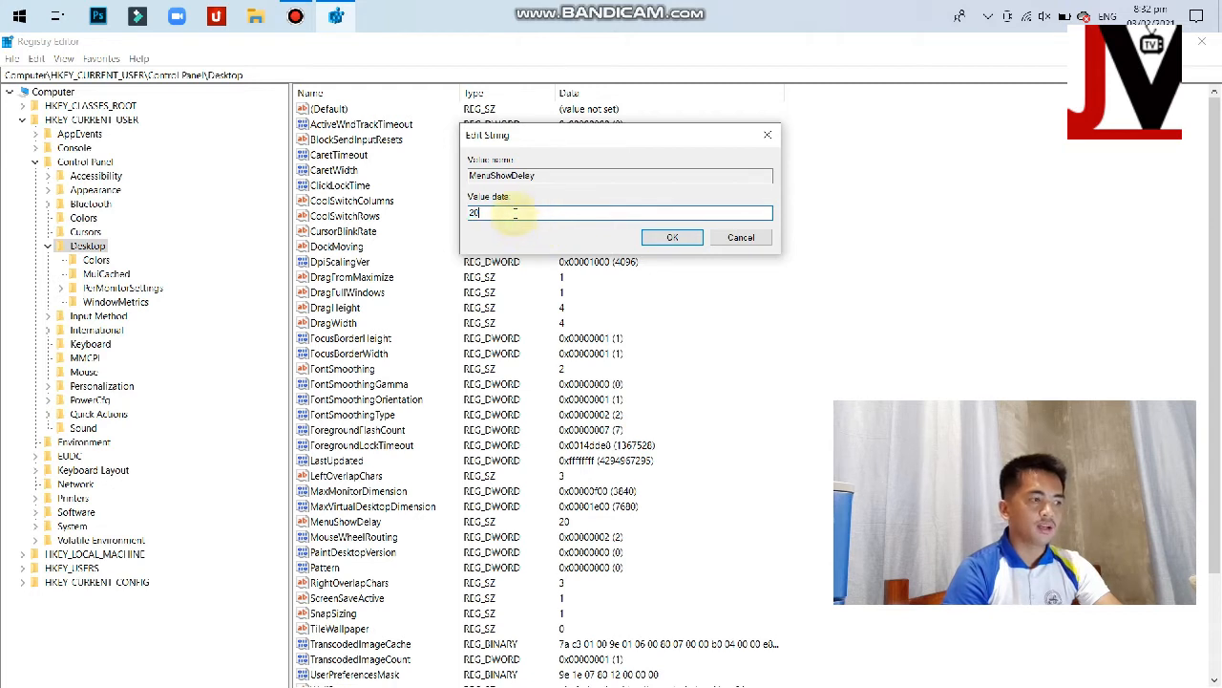
mouse_move(491, 213)
left_mouse_down()
mouse_move(443, 208)
mouse_move(467, 212)
left_mouse_up()
left_click(491, 213)
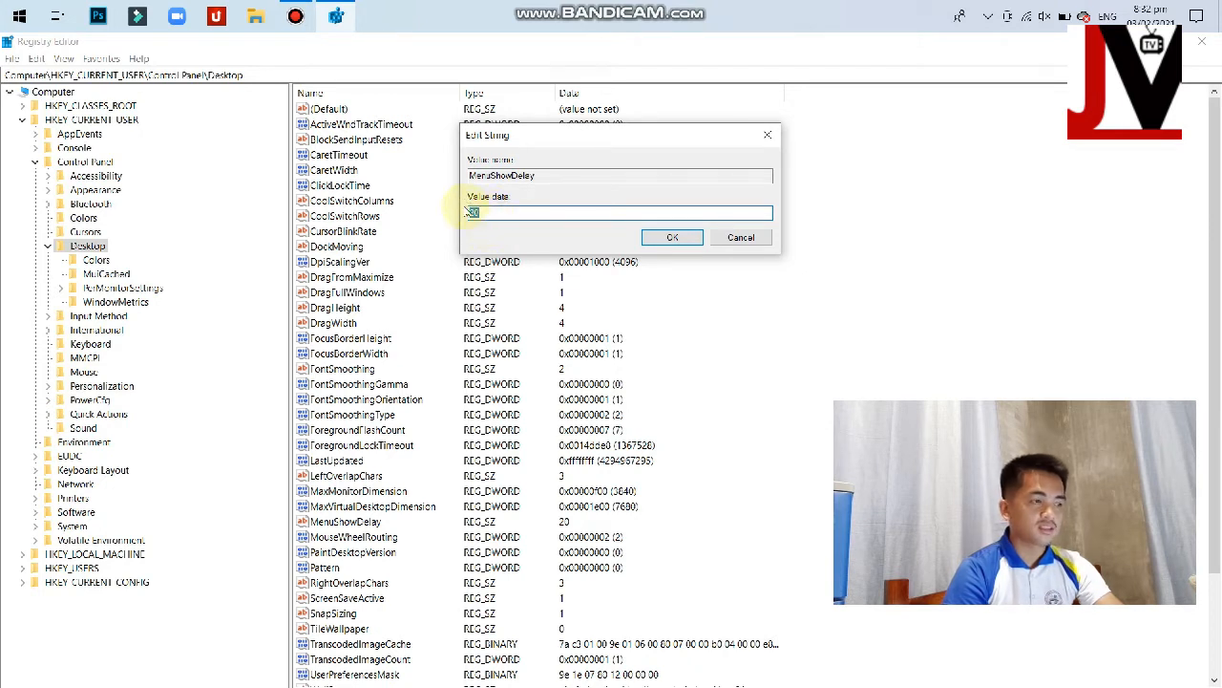
left_click(666, 238)
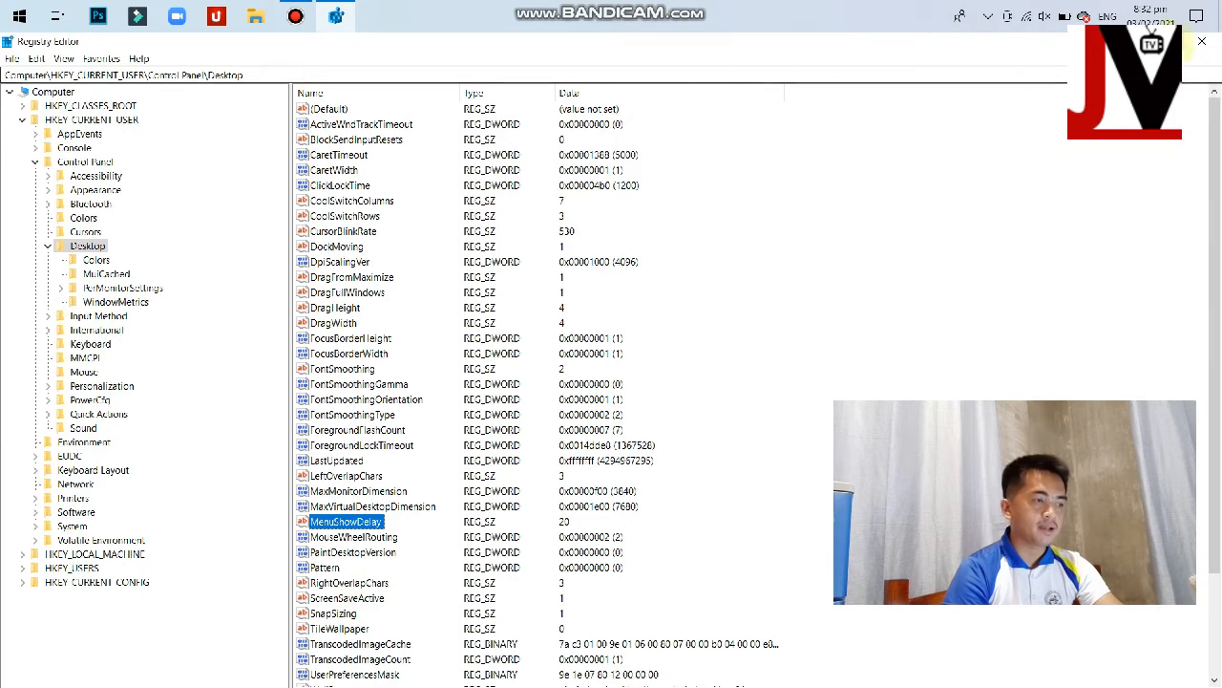
left_click(1201, 41)
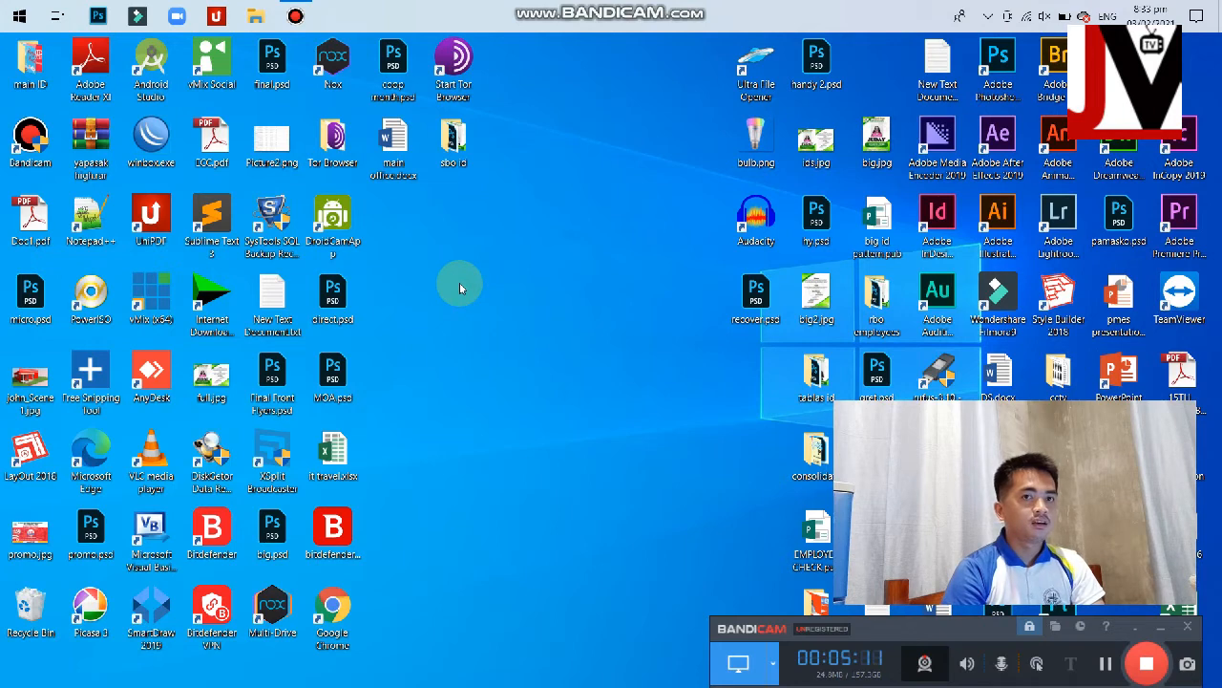
Step: Search Windows for "defra" and open Defragment and Optimize Drives
key("super")
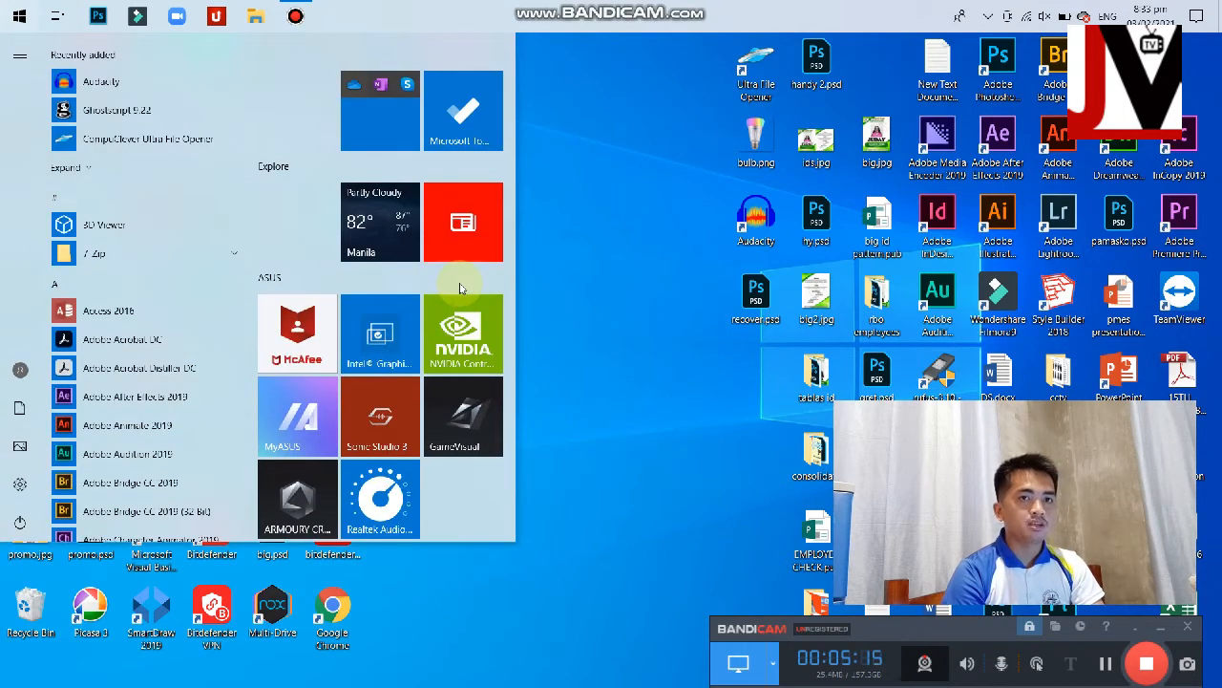
type("defra")
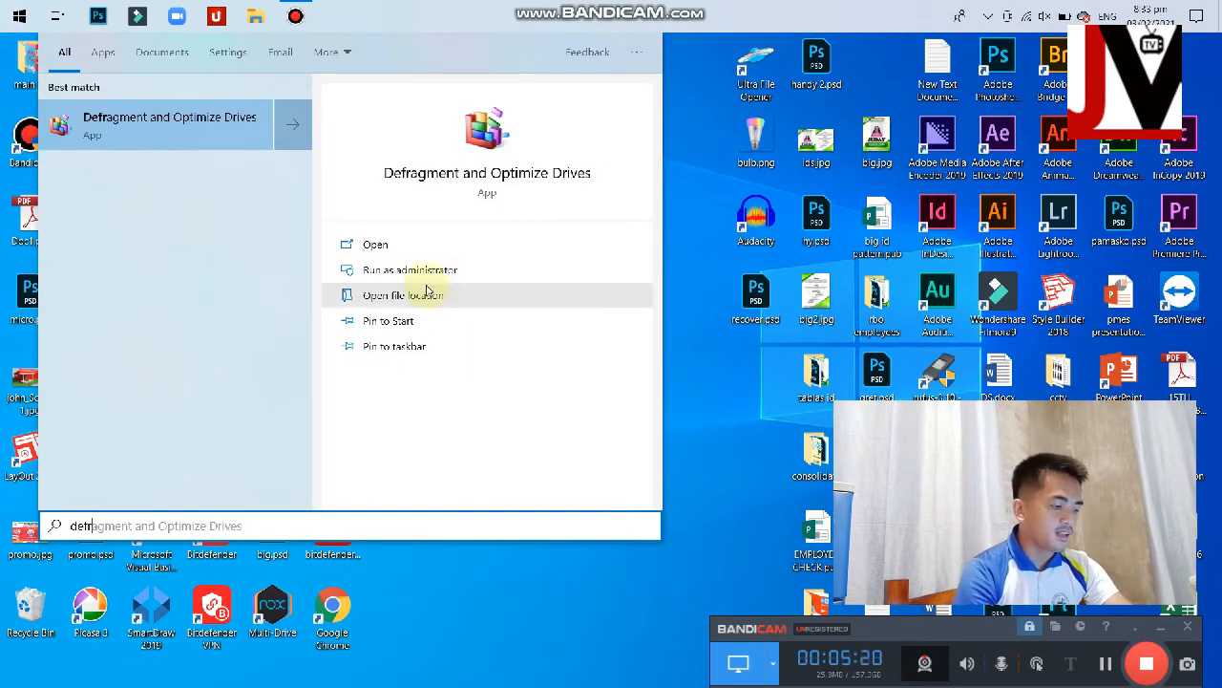
left_click(184, 140)
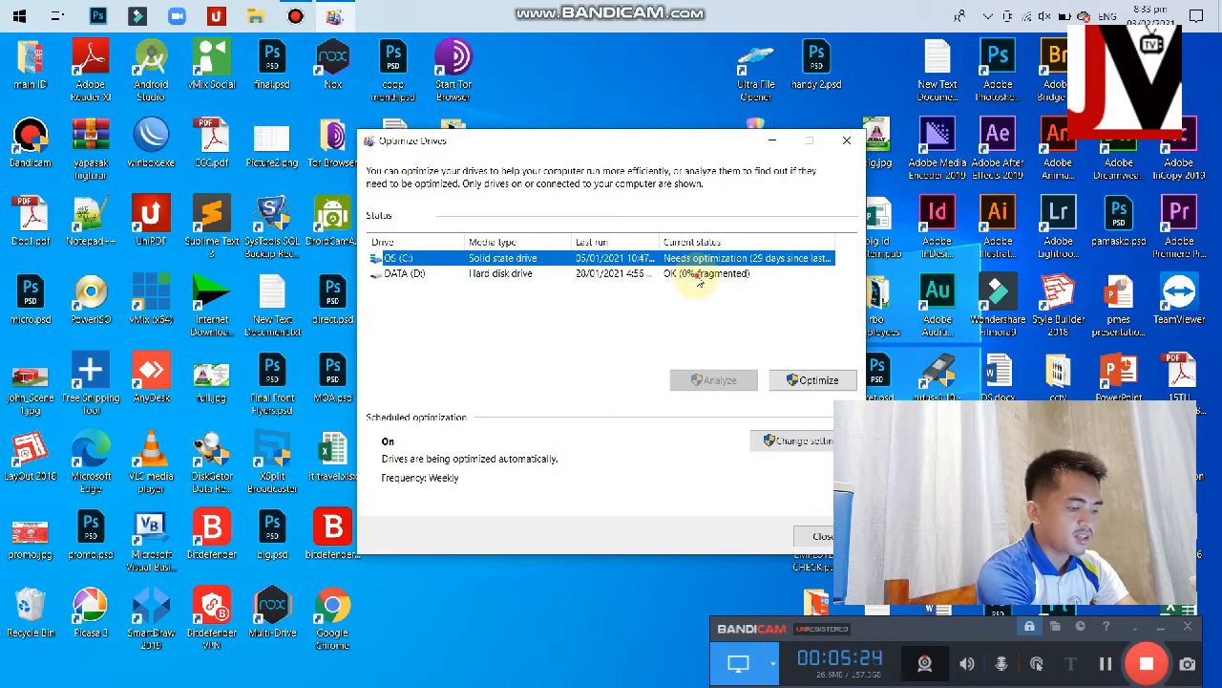
Step: Optimize the OS (C:) solid state drive
left_click(697, 274)
left_click(701, 260)
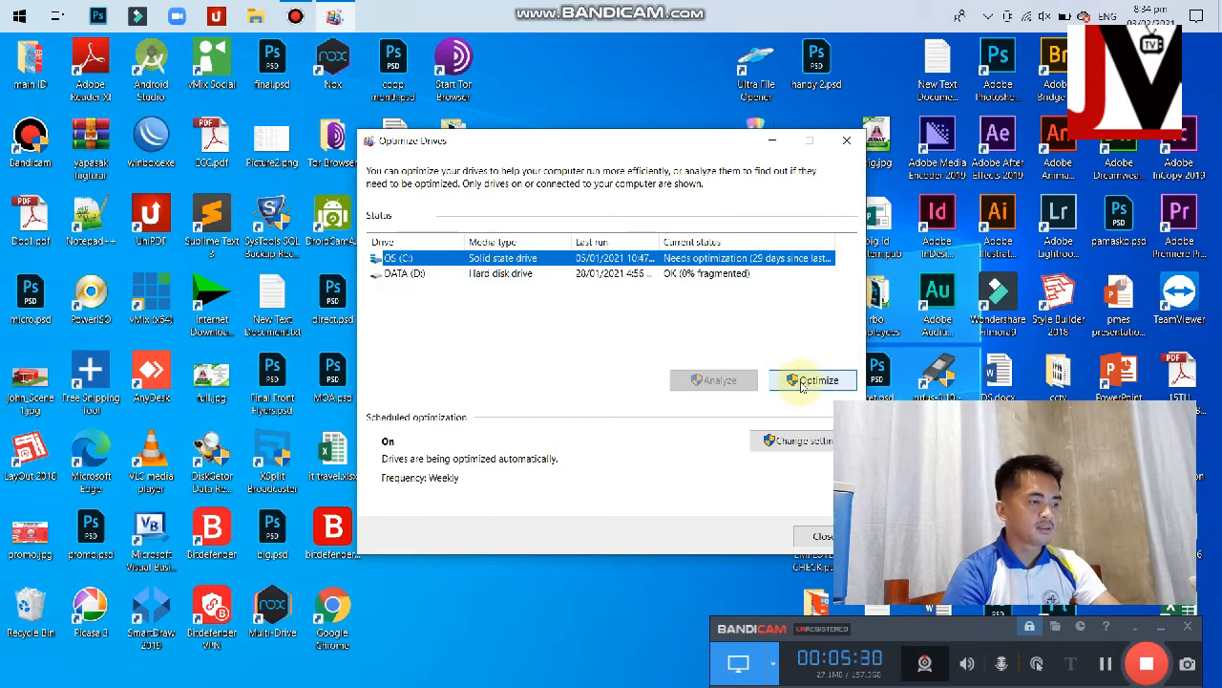
left_click(803, 385)
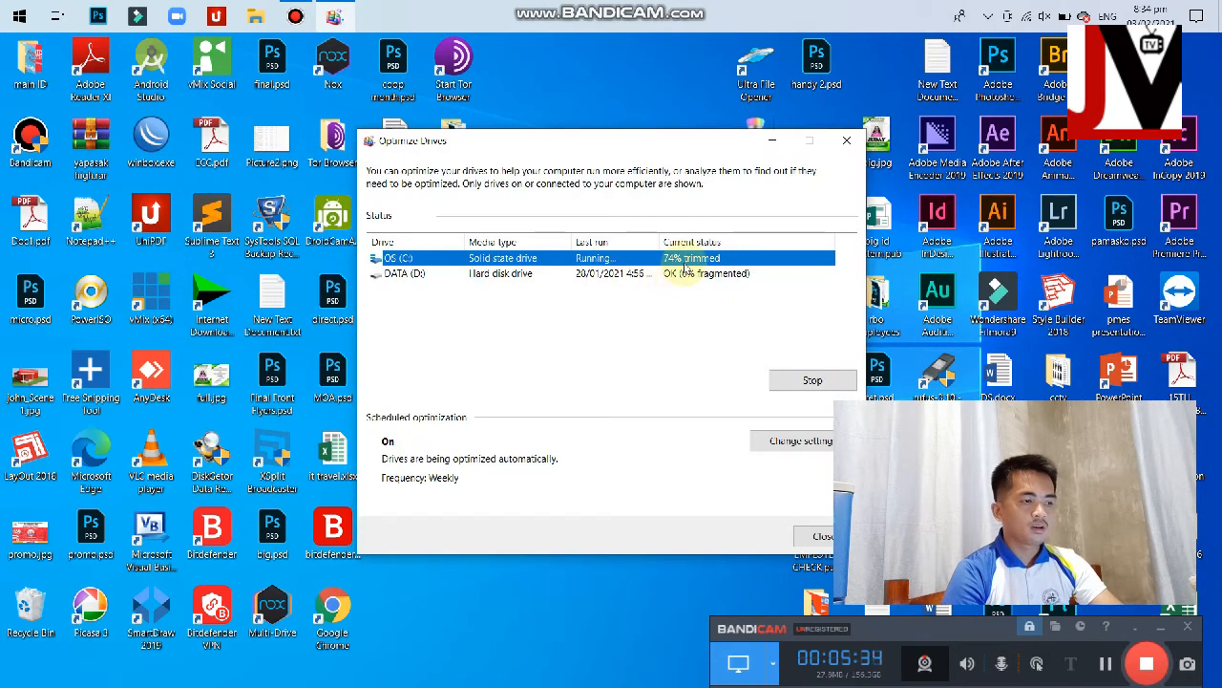
Step: Optimize the DATA (D:) hard disk drive and close the Optimize Drives window
left_click(616, 276)
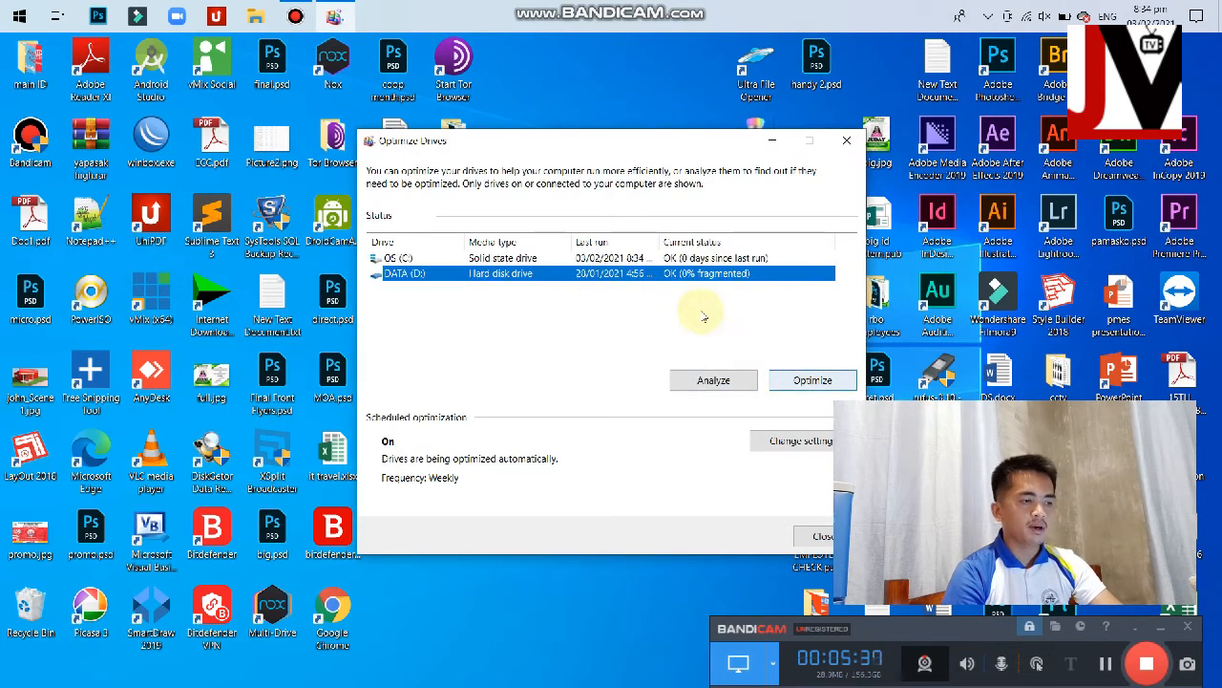
left_click(802, 383)
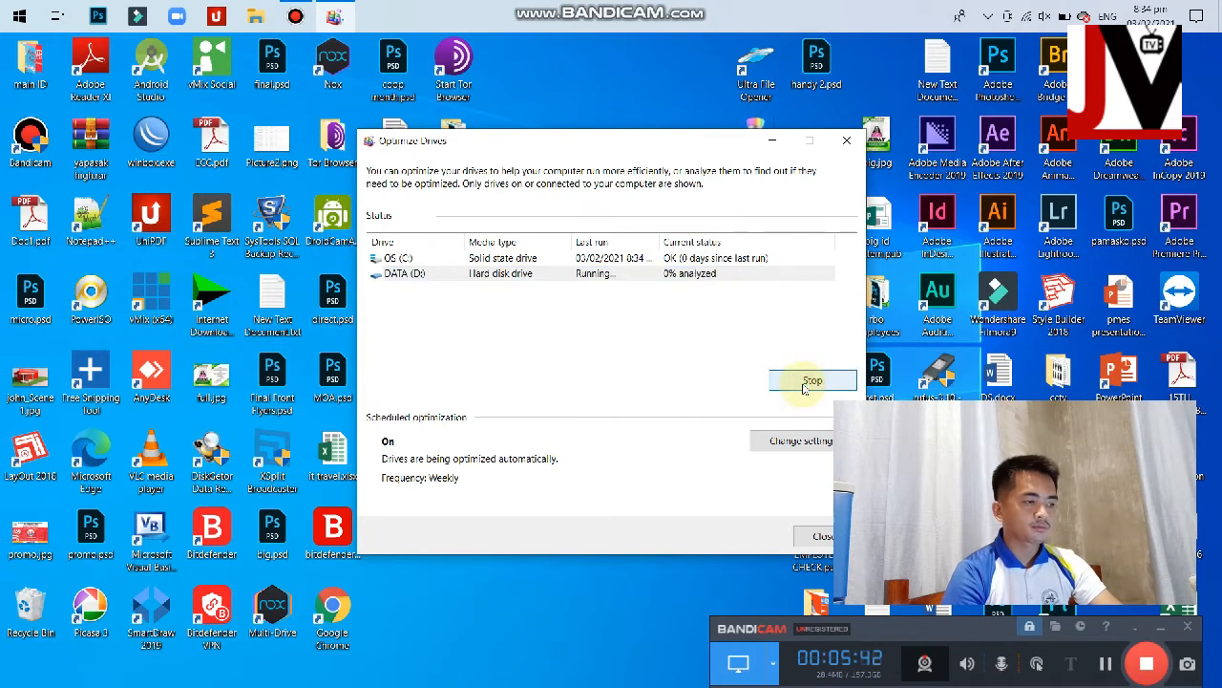
left_click(696, 277)
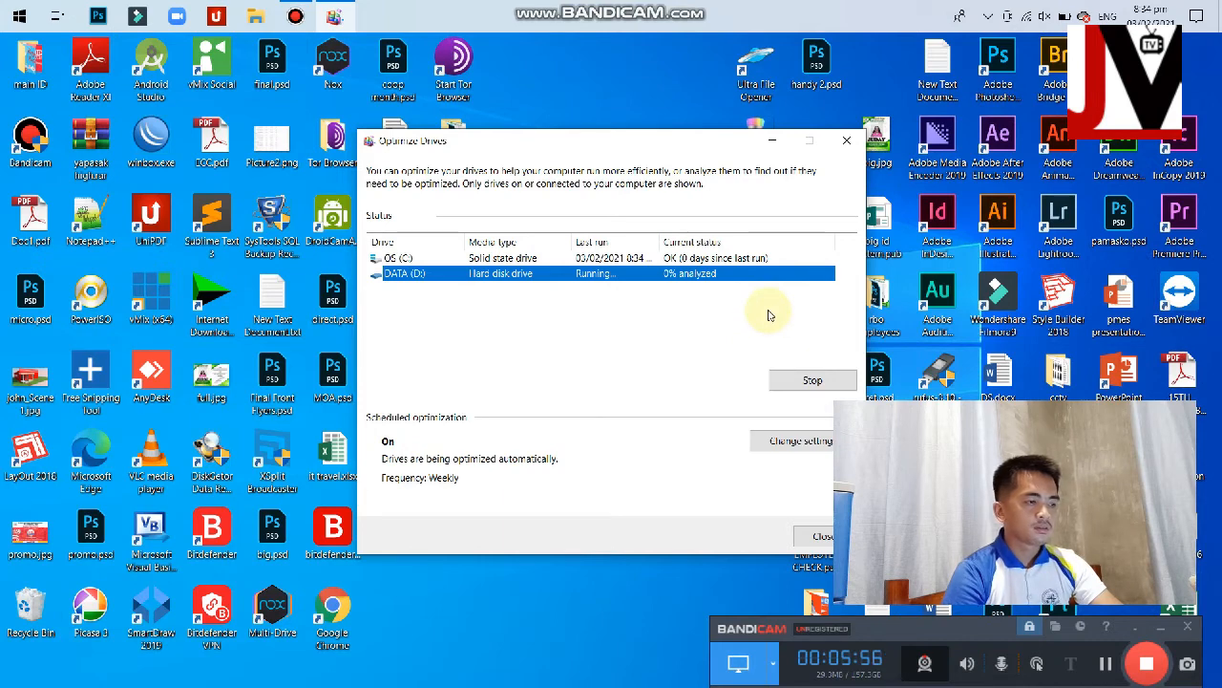
left_click(723, 259)
left_click(695, 275)
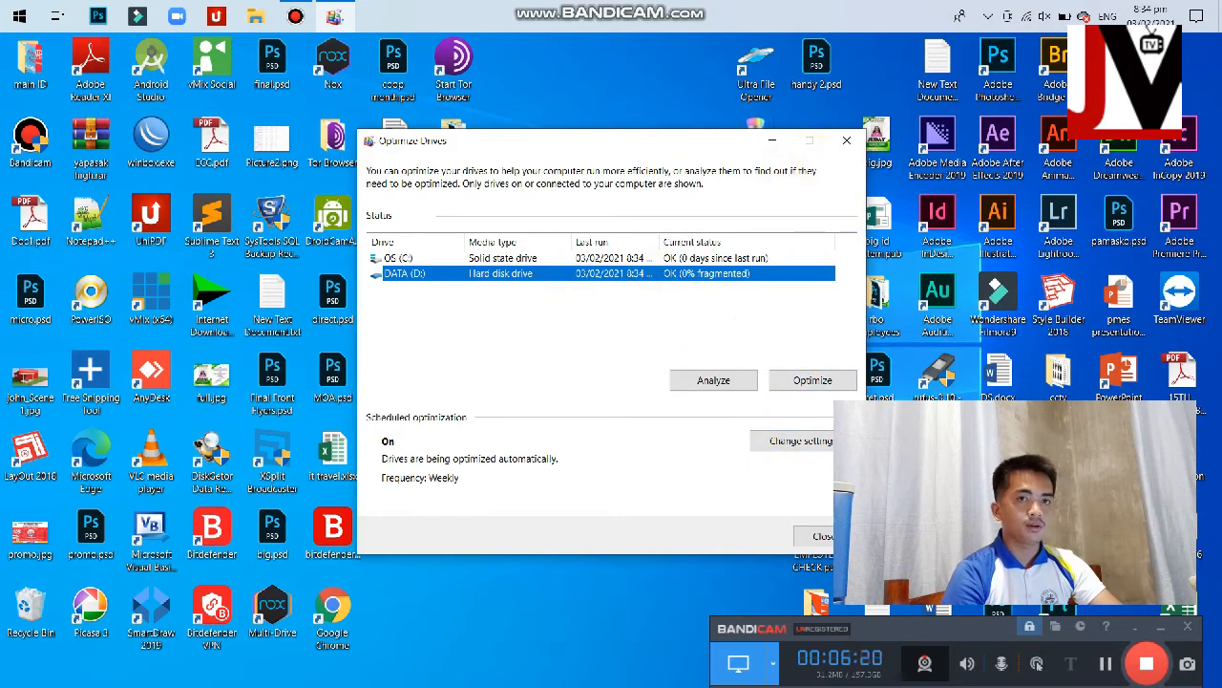
left_click(818, 536)
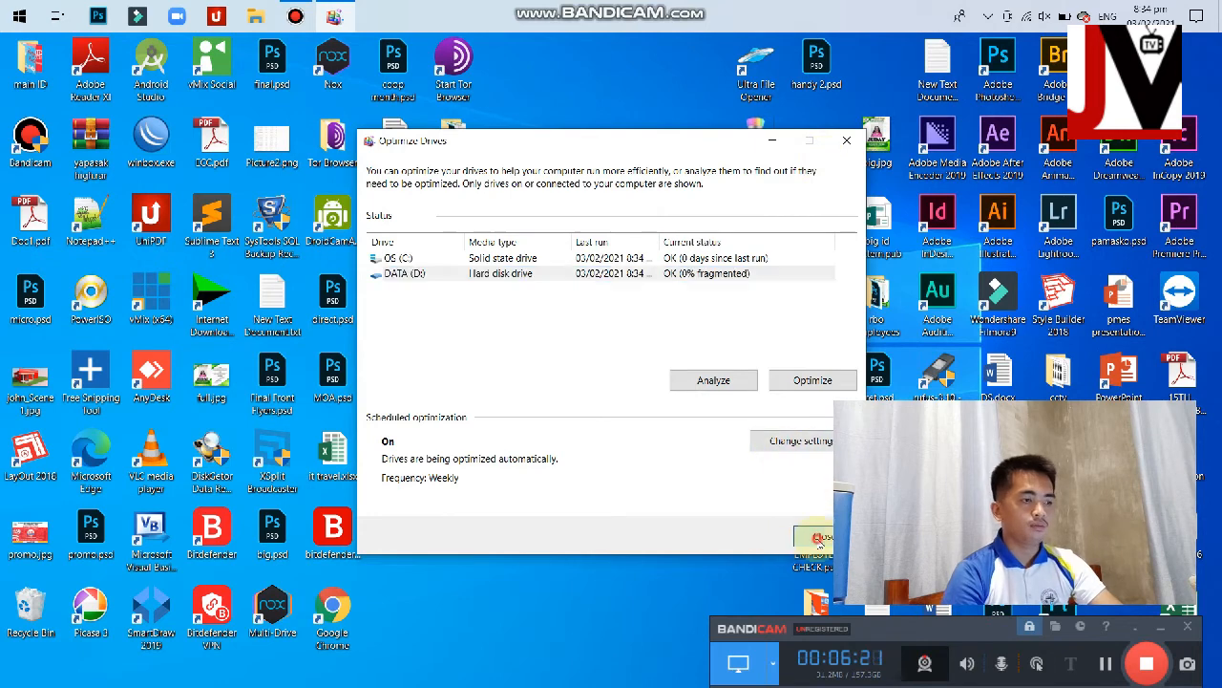
Step: Refresh the desktop twice
right_click(474, 314)
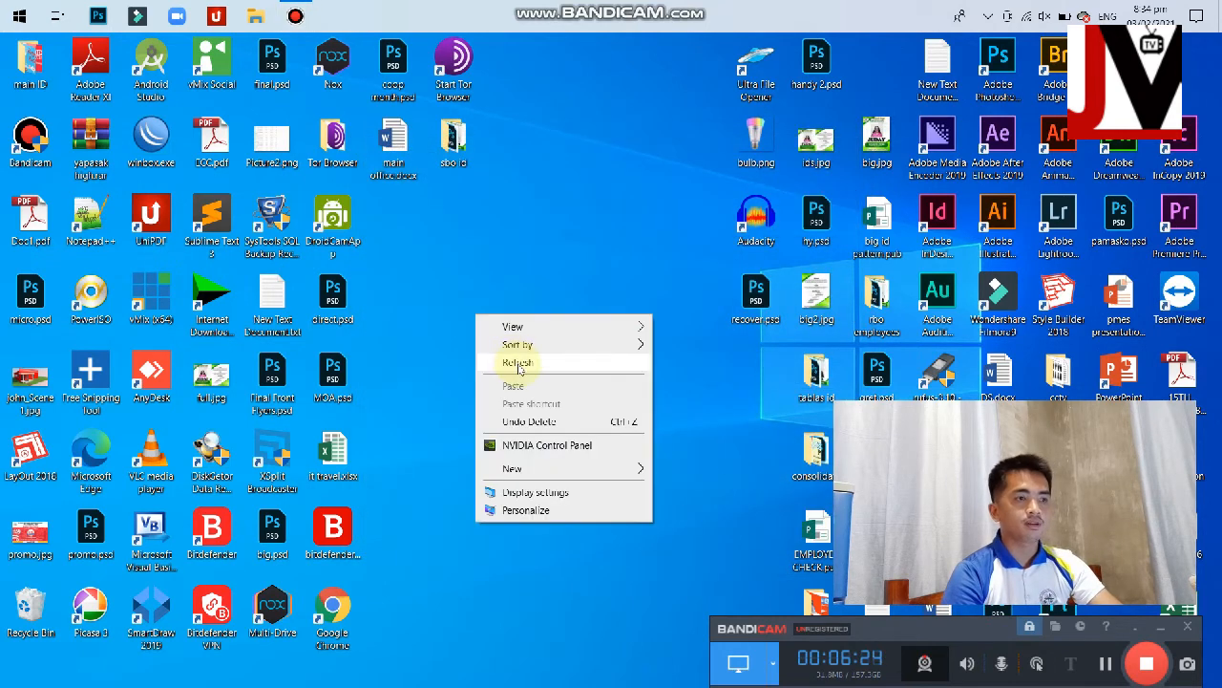
left_click(517, 361)
right_click(476, 287)
left_click(511, 332)
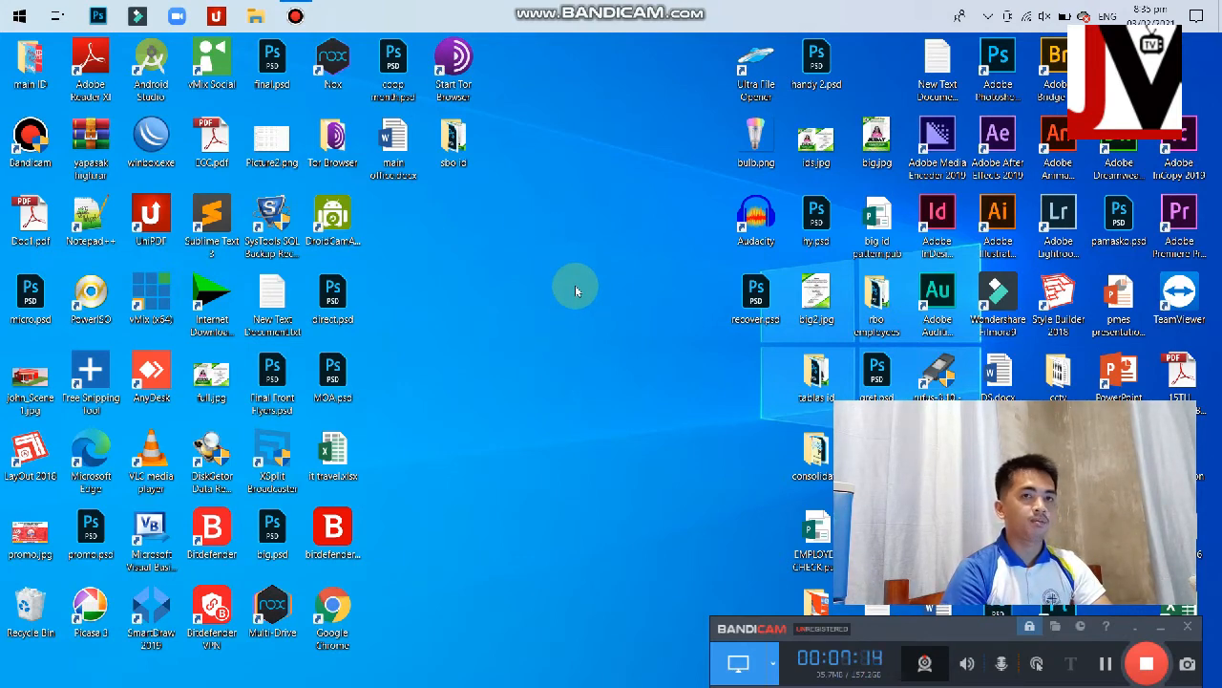
Step: Search Windows for "power op", open Edit power plan, view the available plans in Power Options and close the window
key("super")
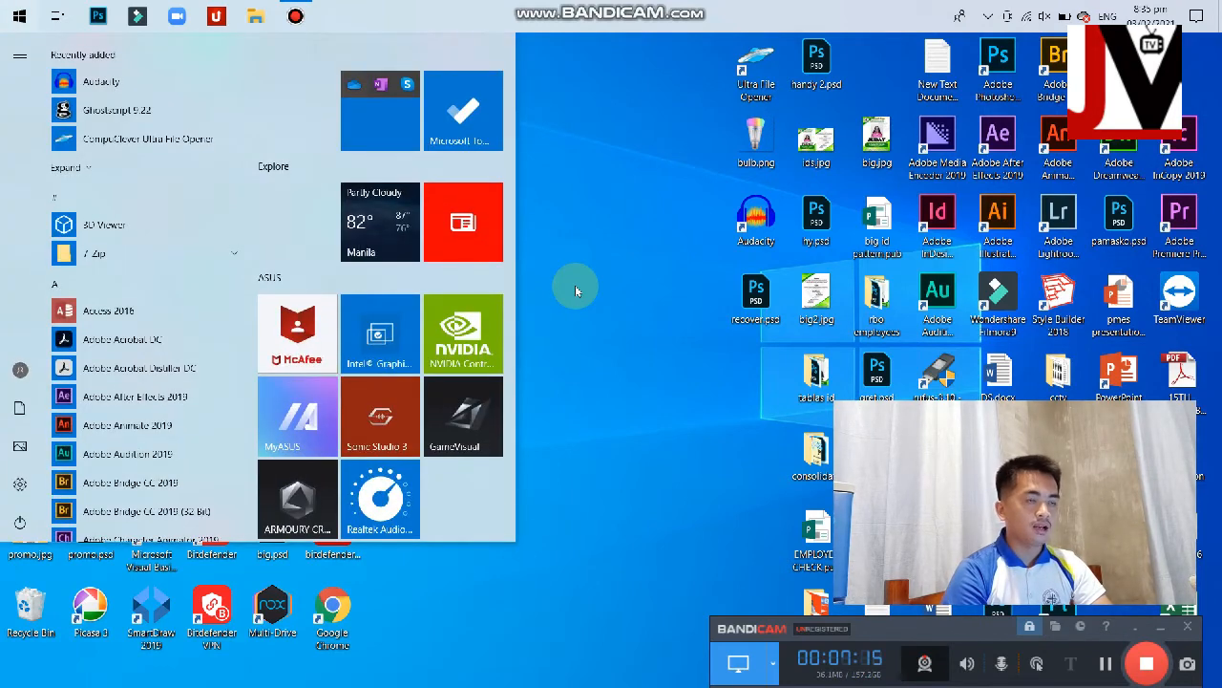
type("power")
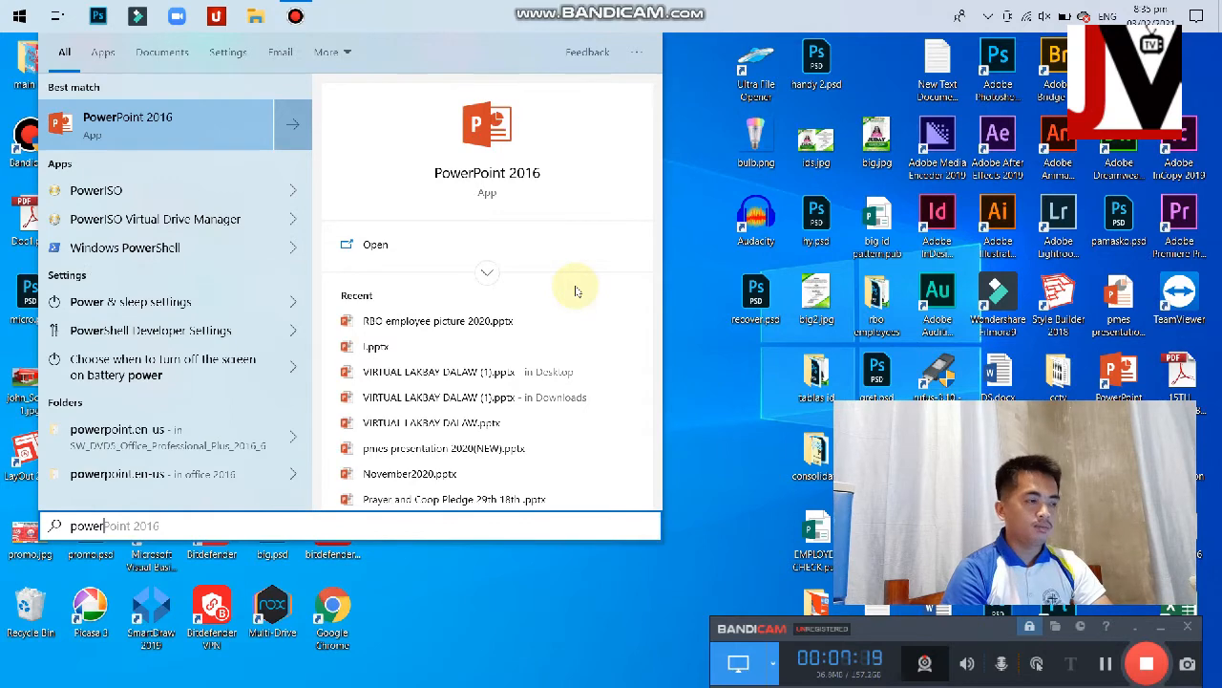
type(" o")
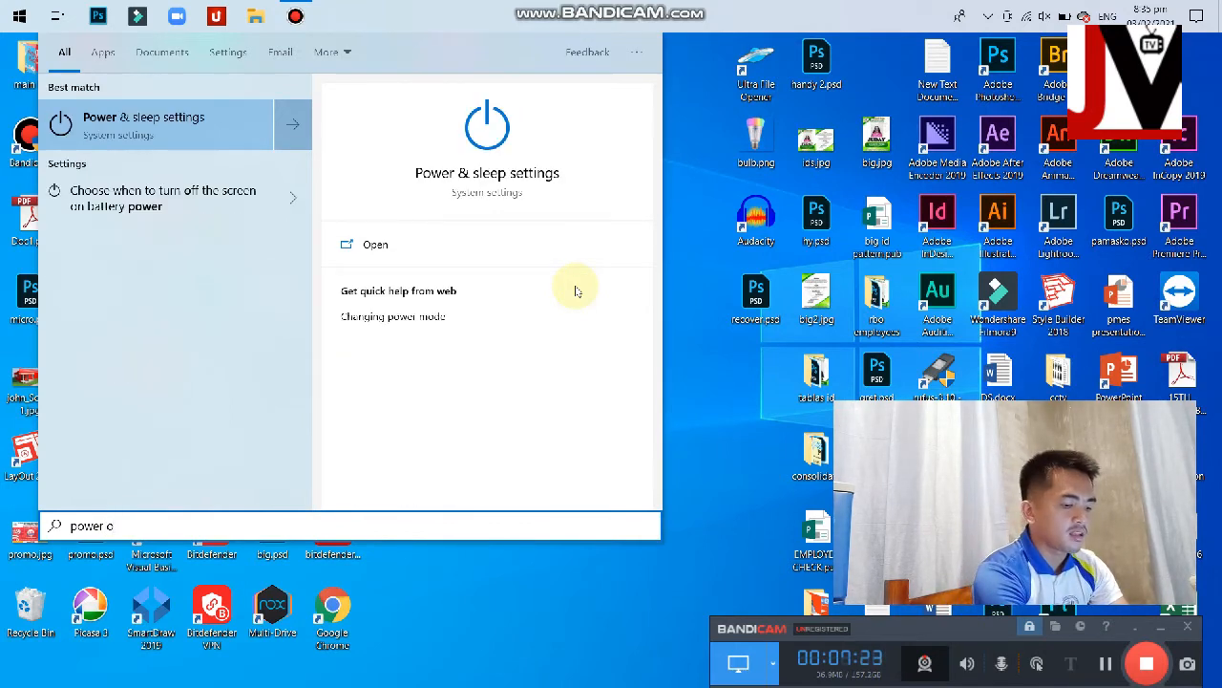
type("p")
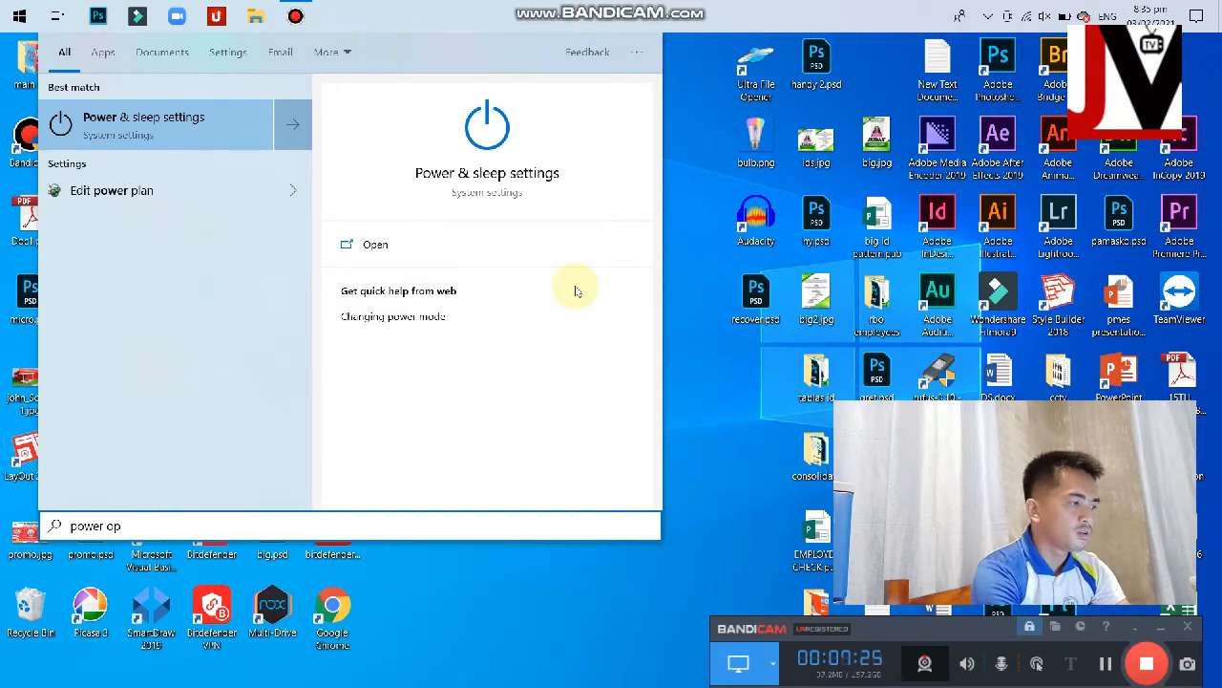
left_click(131, 190)
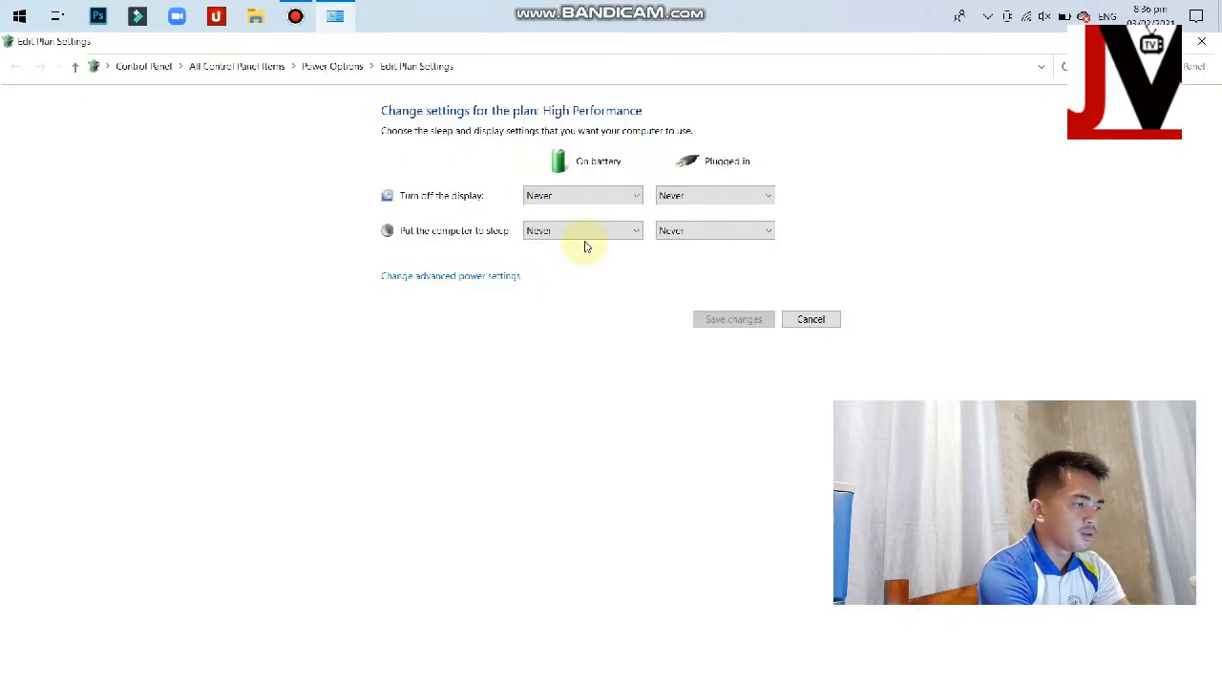
left_click(75, 66)
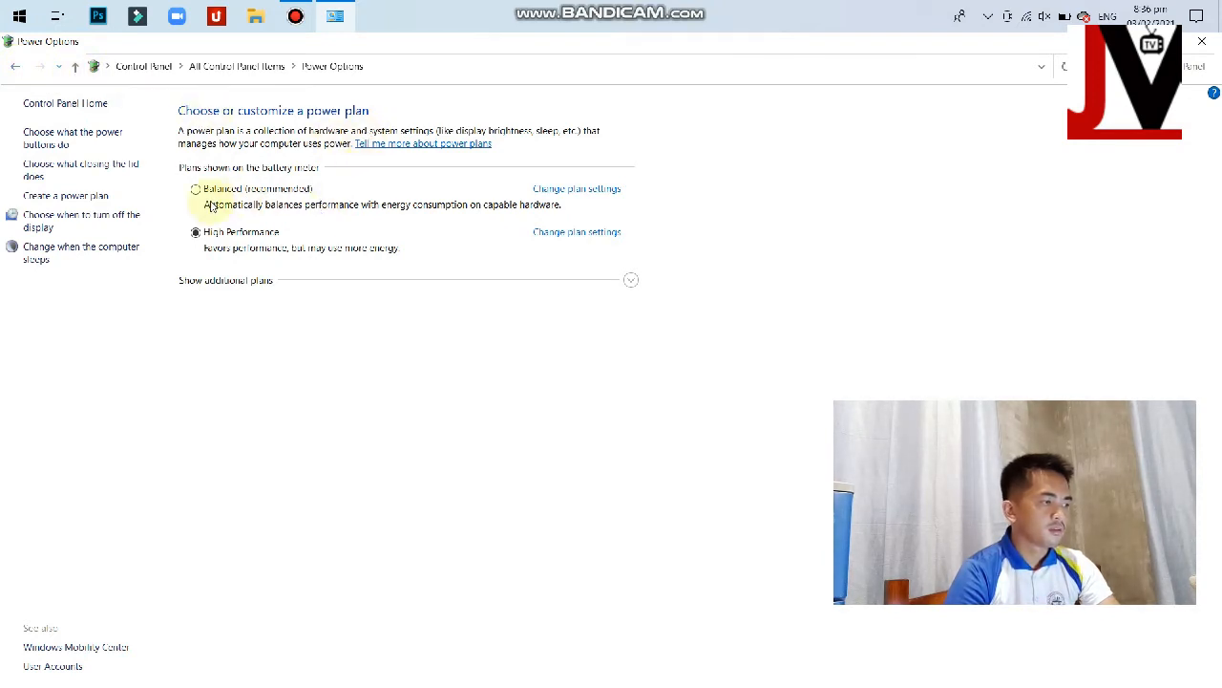
left_click(1204, 44)
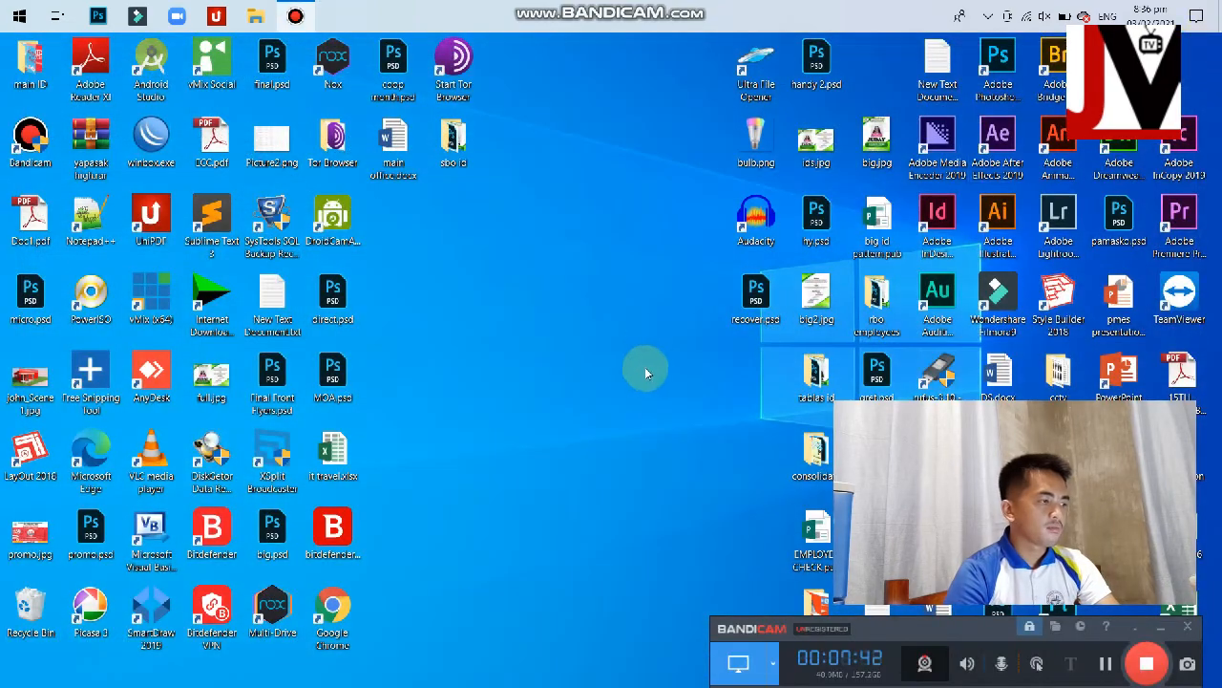
Step: Reopen Edit power plan by searching for "power pl", review the plan choices in Power Options and close the window
key("super")
type("powe")
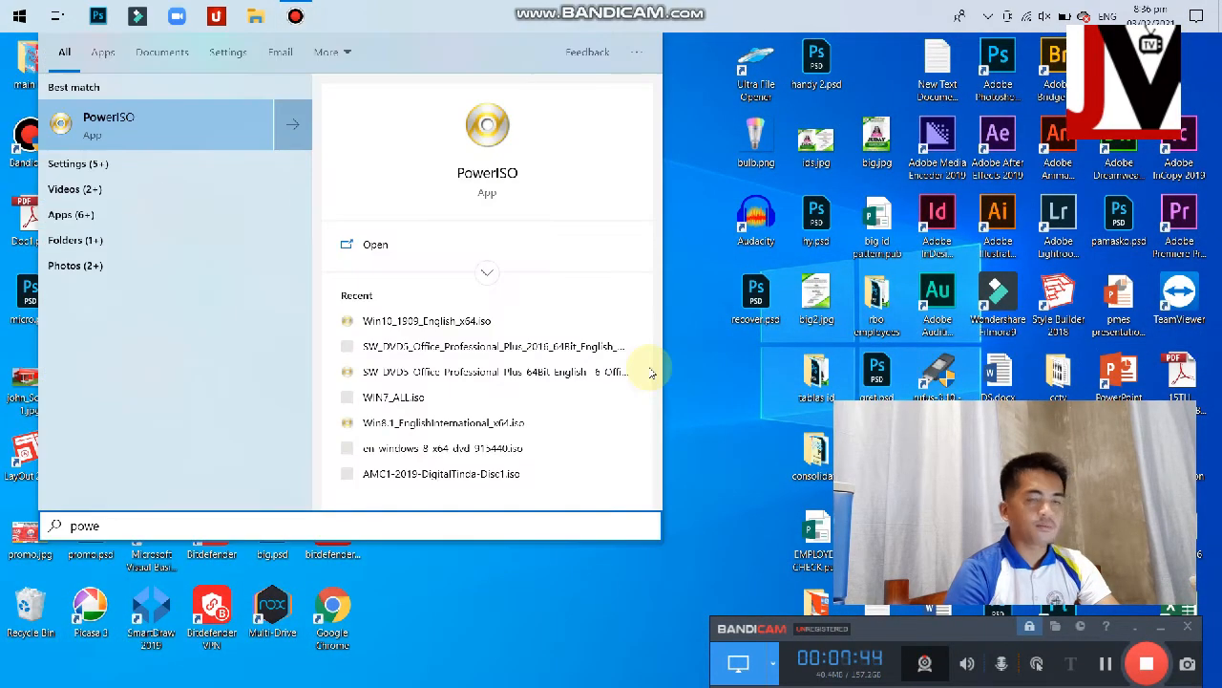
type("r pl")
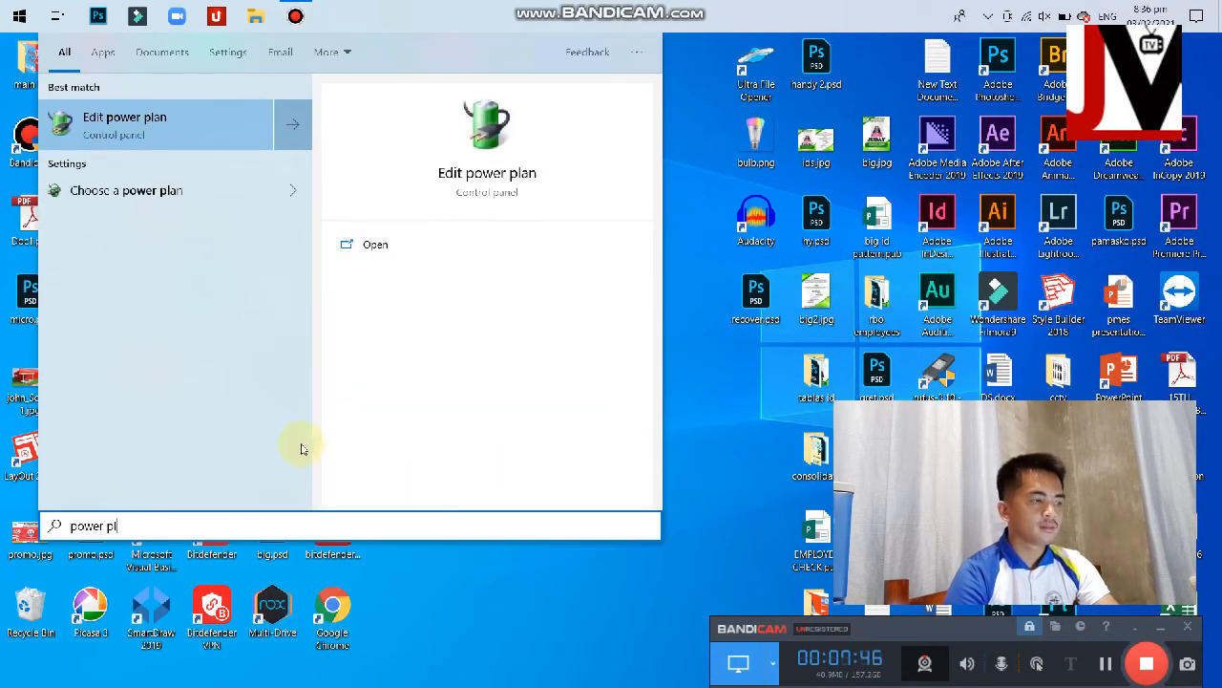
left_click(106, 135)
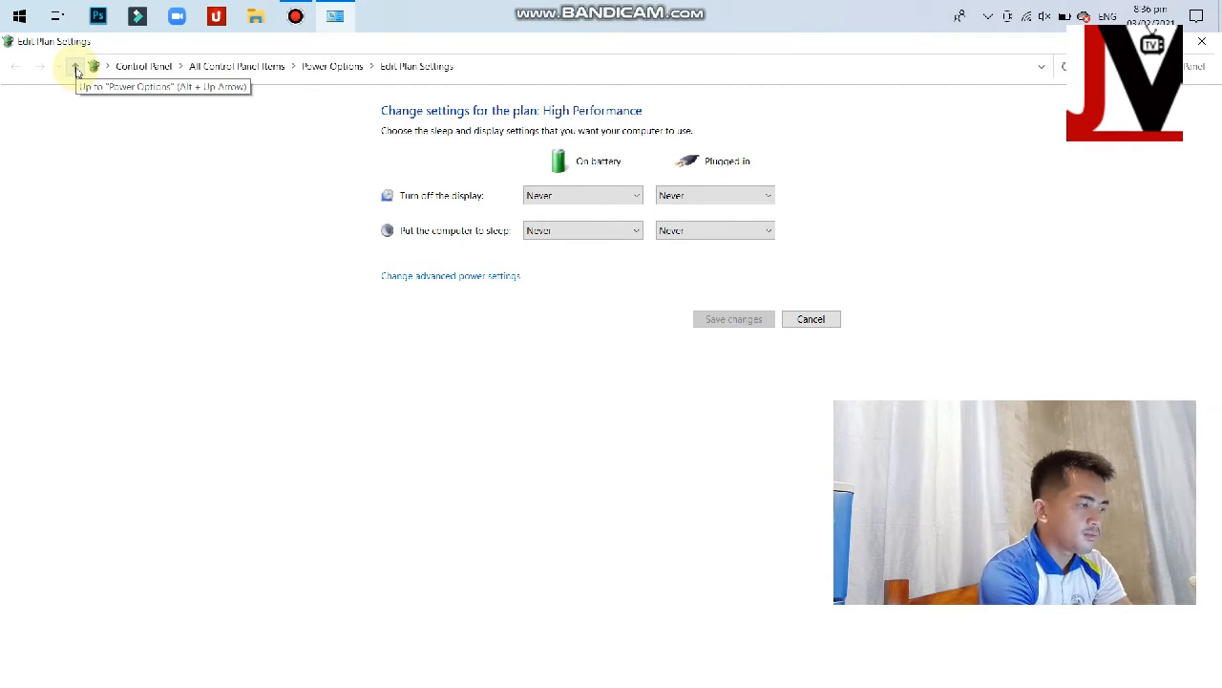
left_click(77, 68)
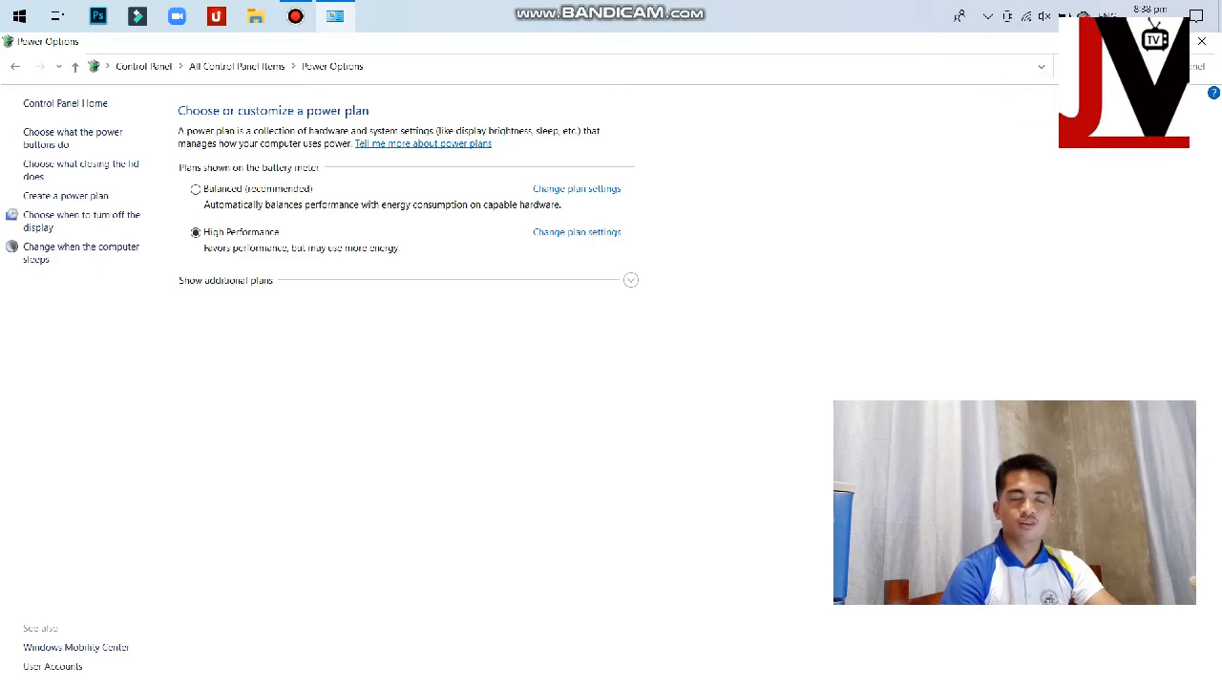
left_click(1202, 41)
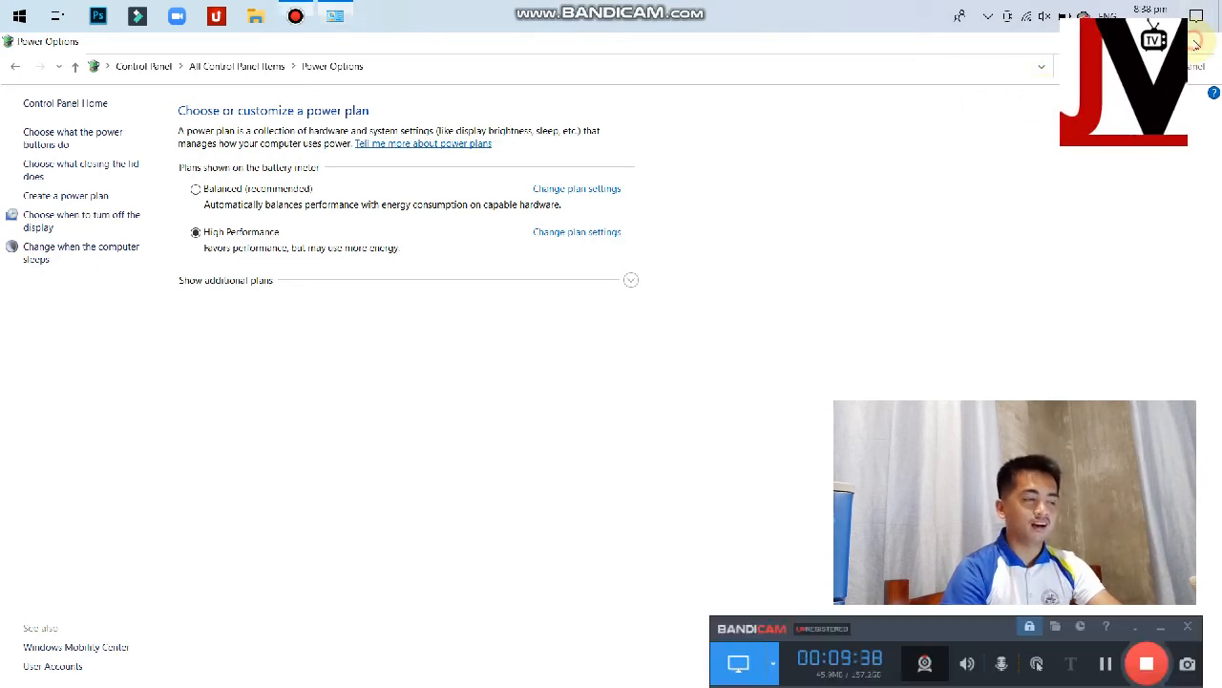
Step: Refresh the desktop once more and stop the Bandicam screen recording
right_click(499, 252)
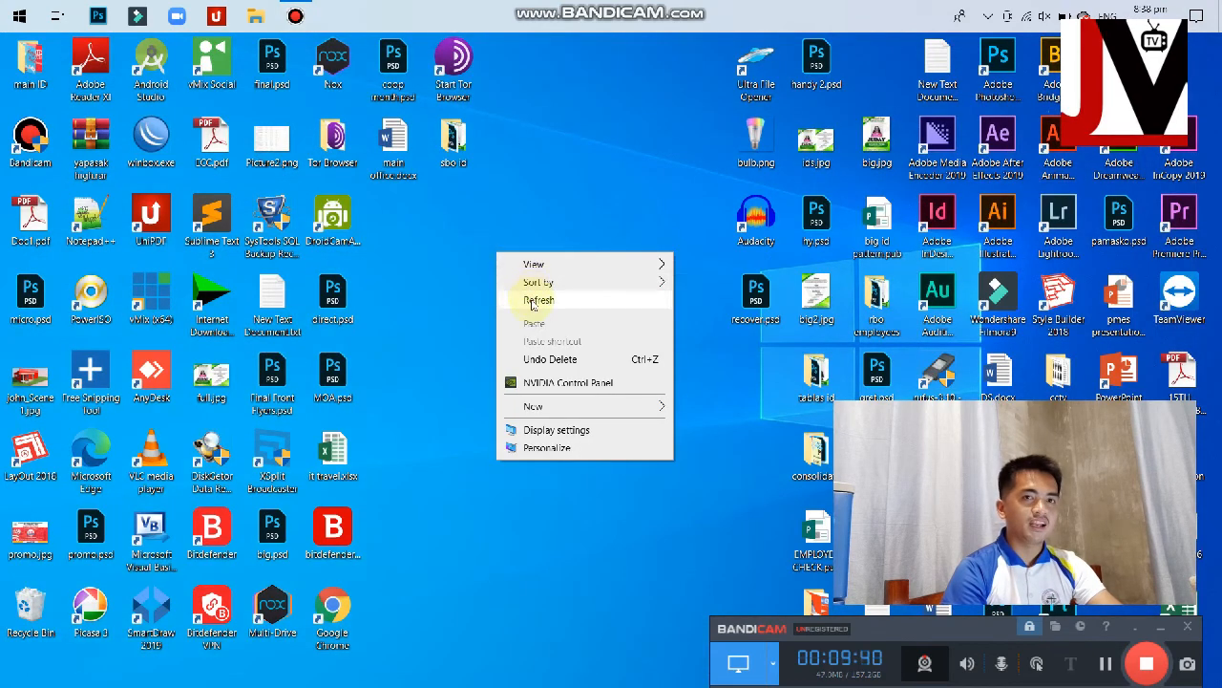
left_click(523, 303)
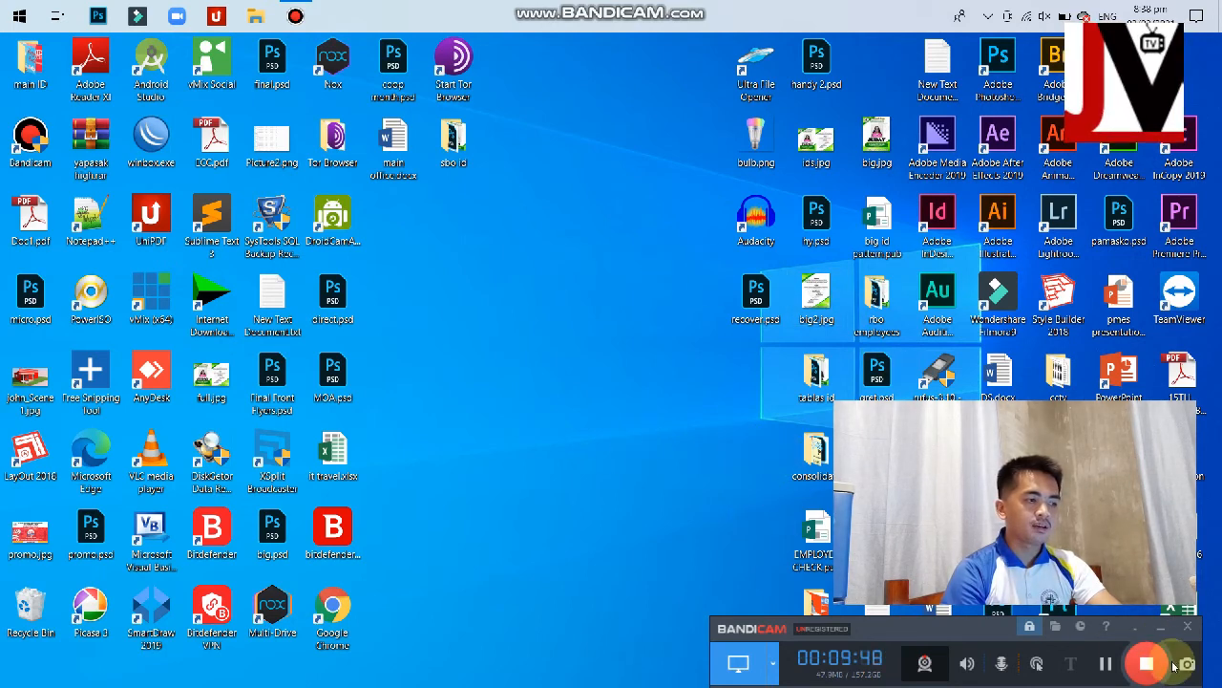
left_click(1143, 671)
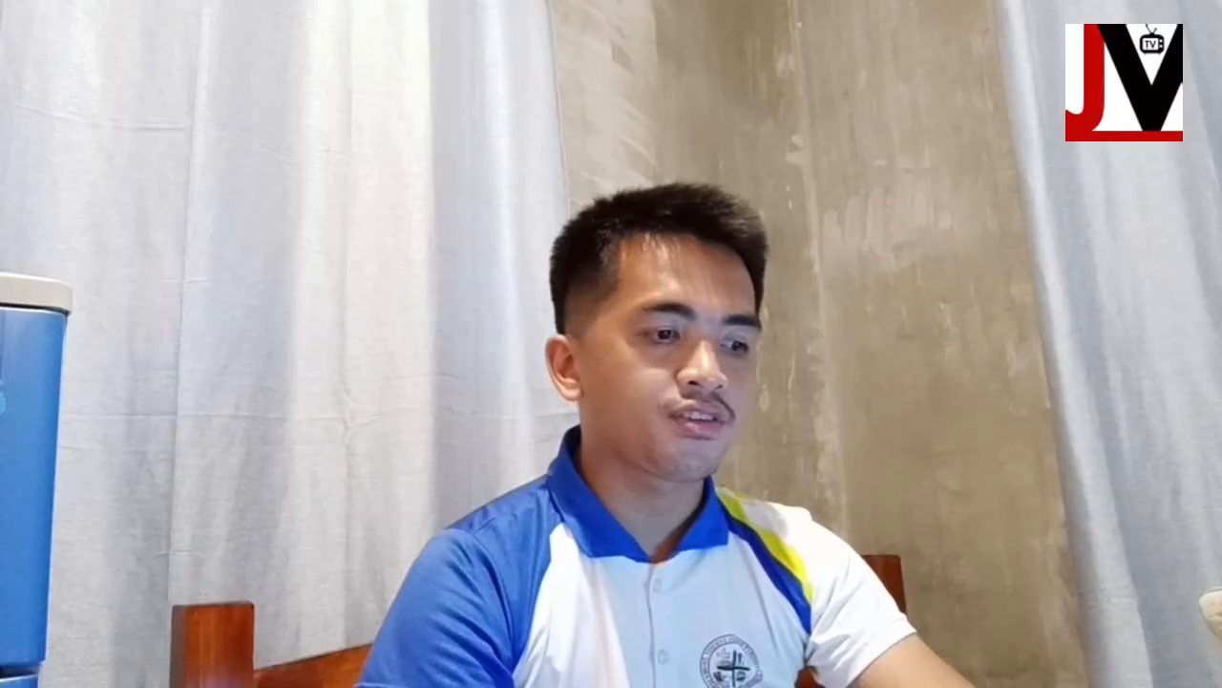